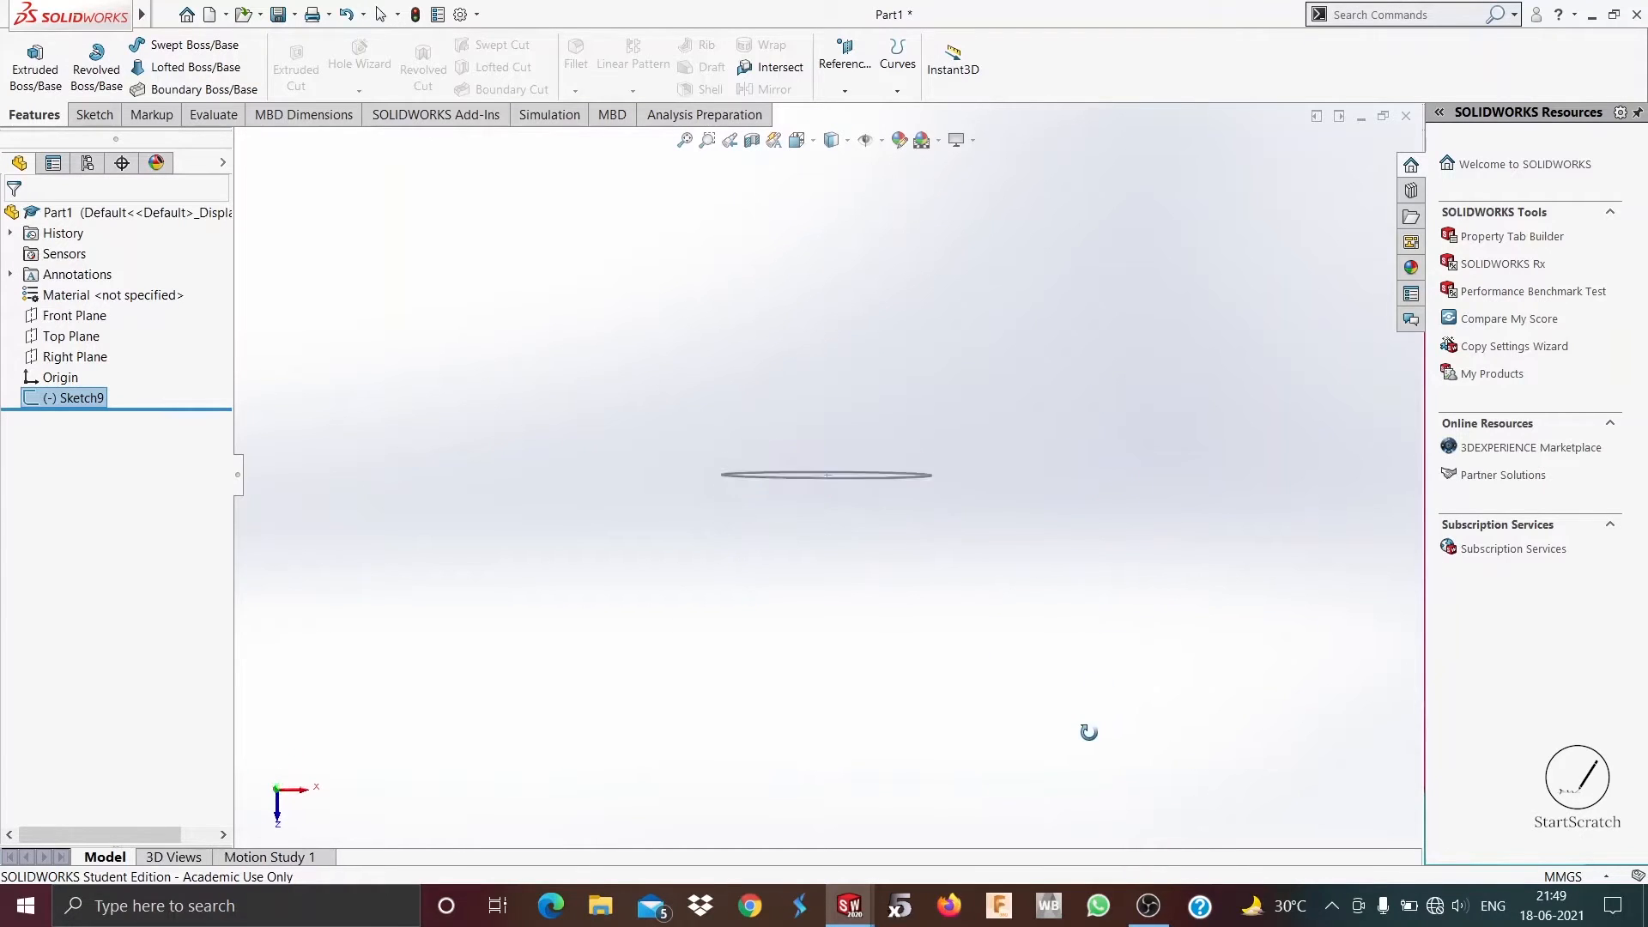
# Step: Start a sketch on the Top Plane and draw a vertical line about 600 mm long upward from the origin
pyautogui.click(91, 337)
pyautogui.click(116, 310)
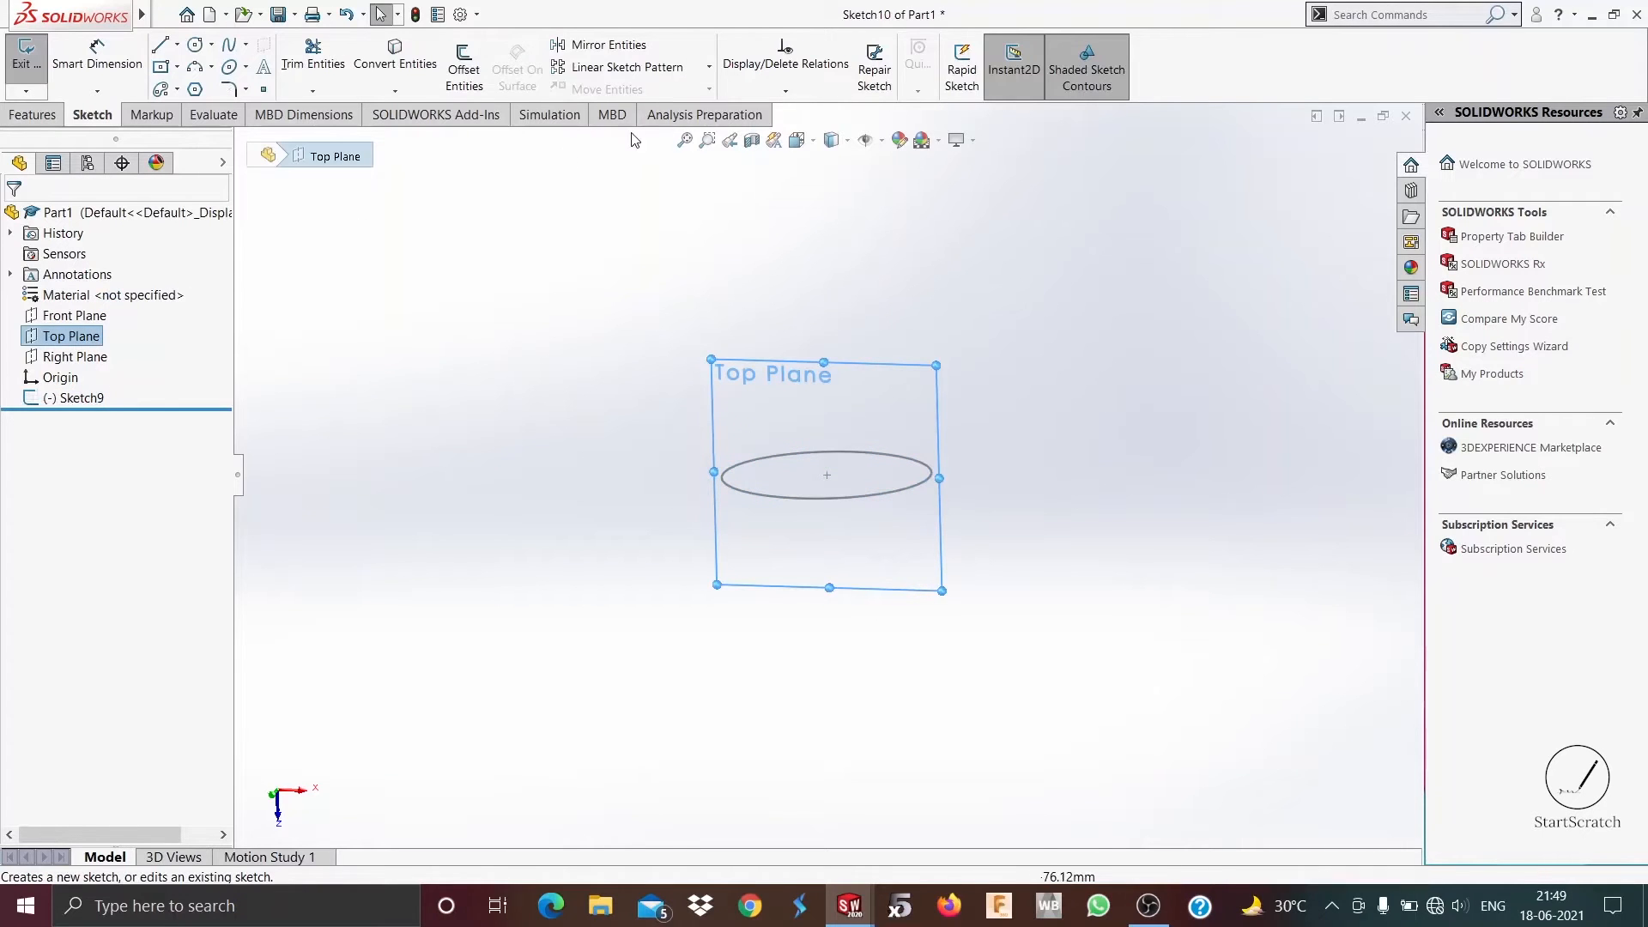
pyautogui.click(801, 140)
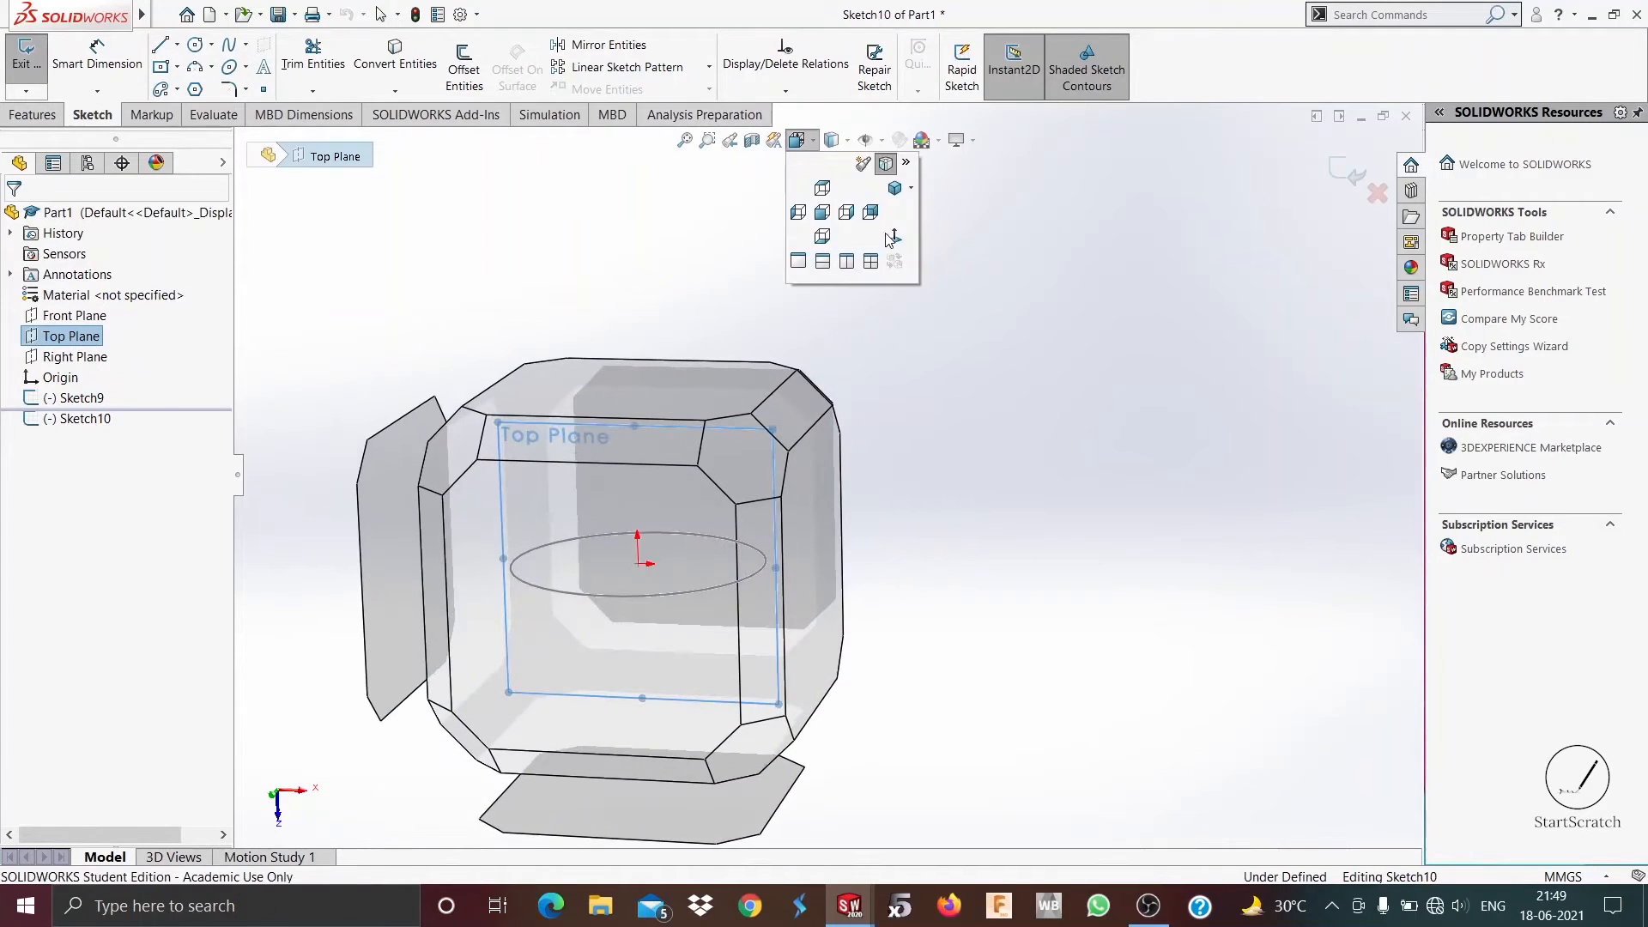
pyautogui.click(887, 236)
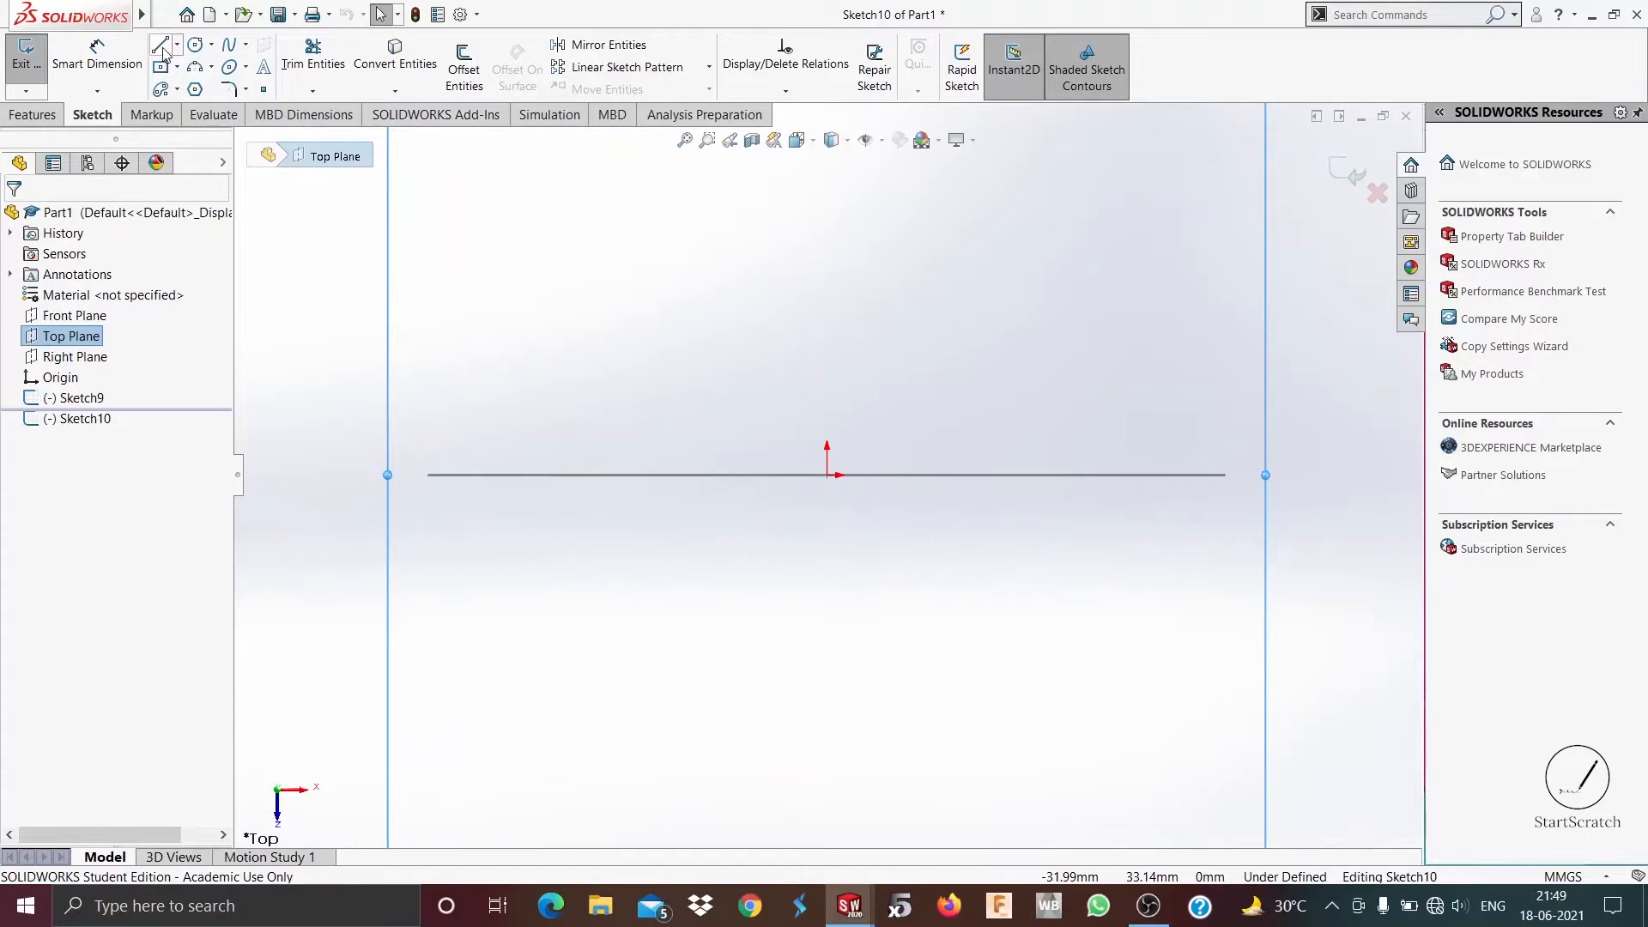
pyautogui.press('l')
pyautogui.click(826, 473)
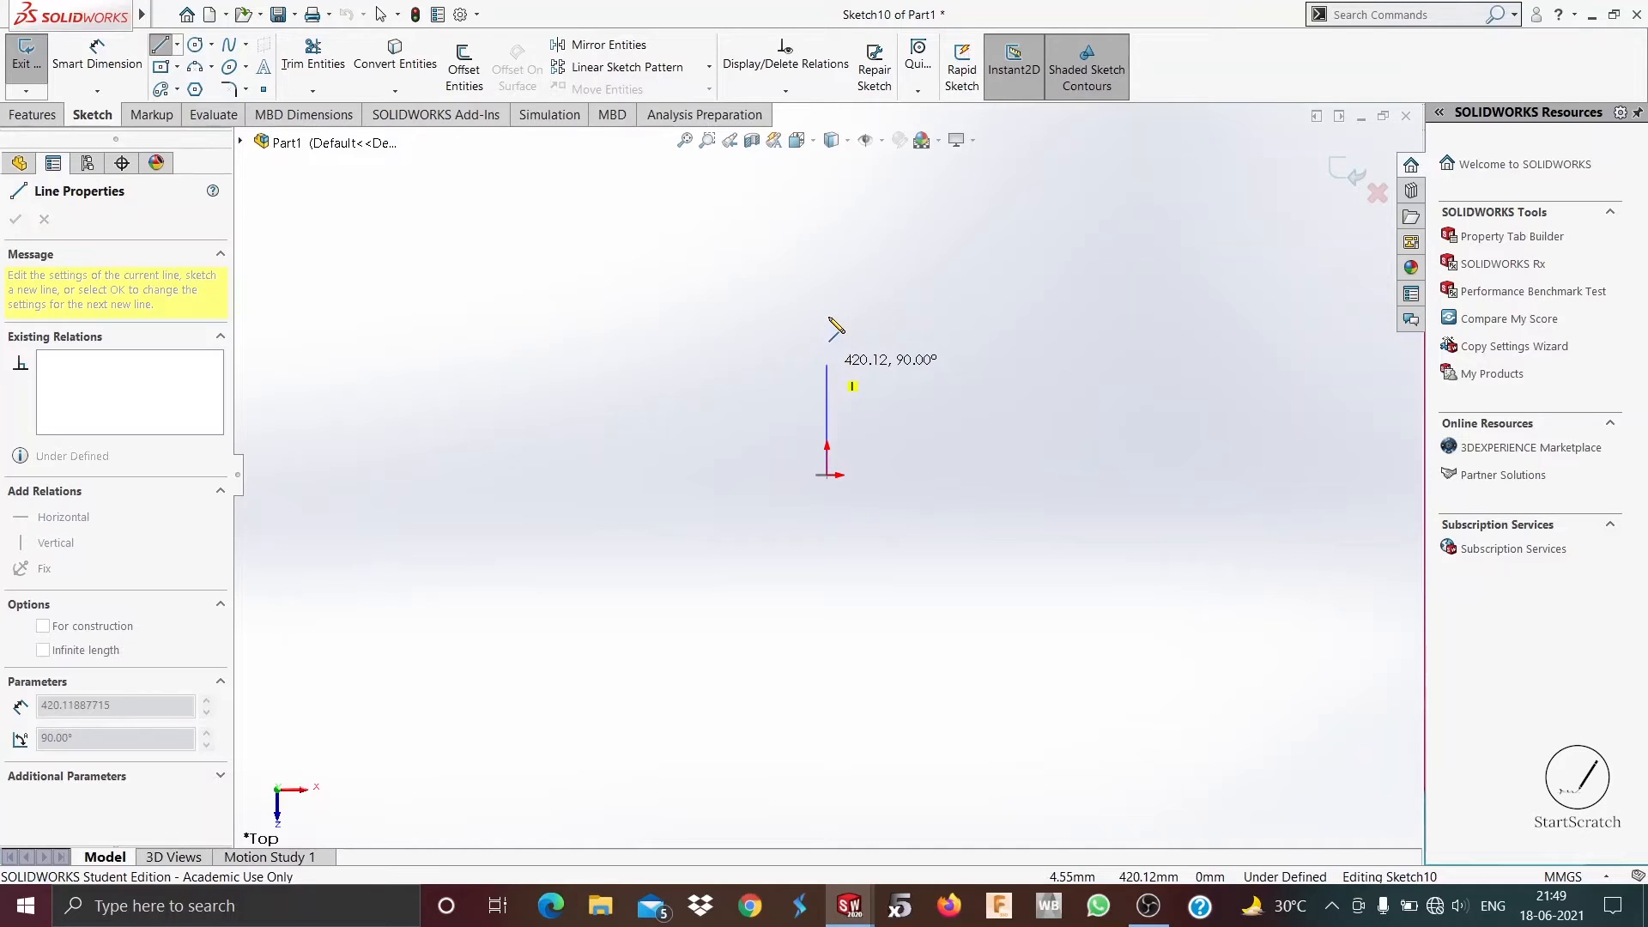
pyautogui.click(826, 317)
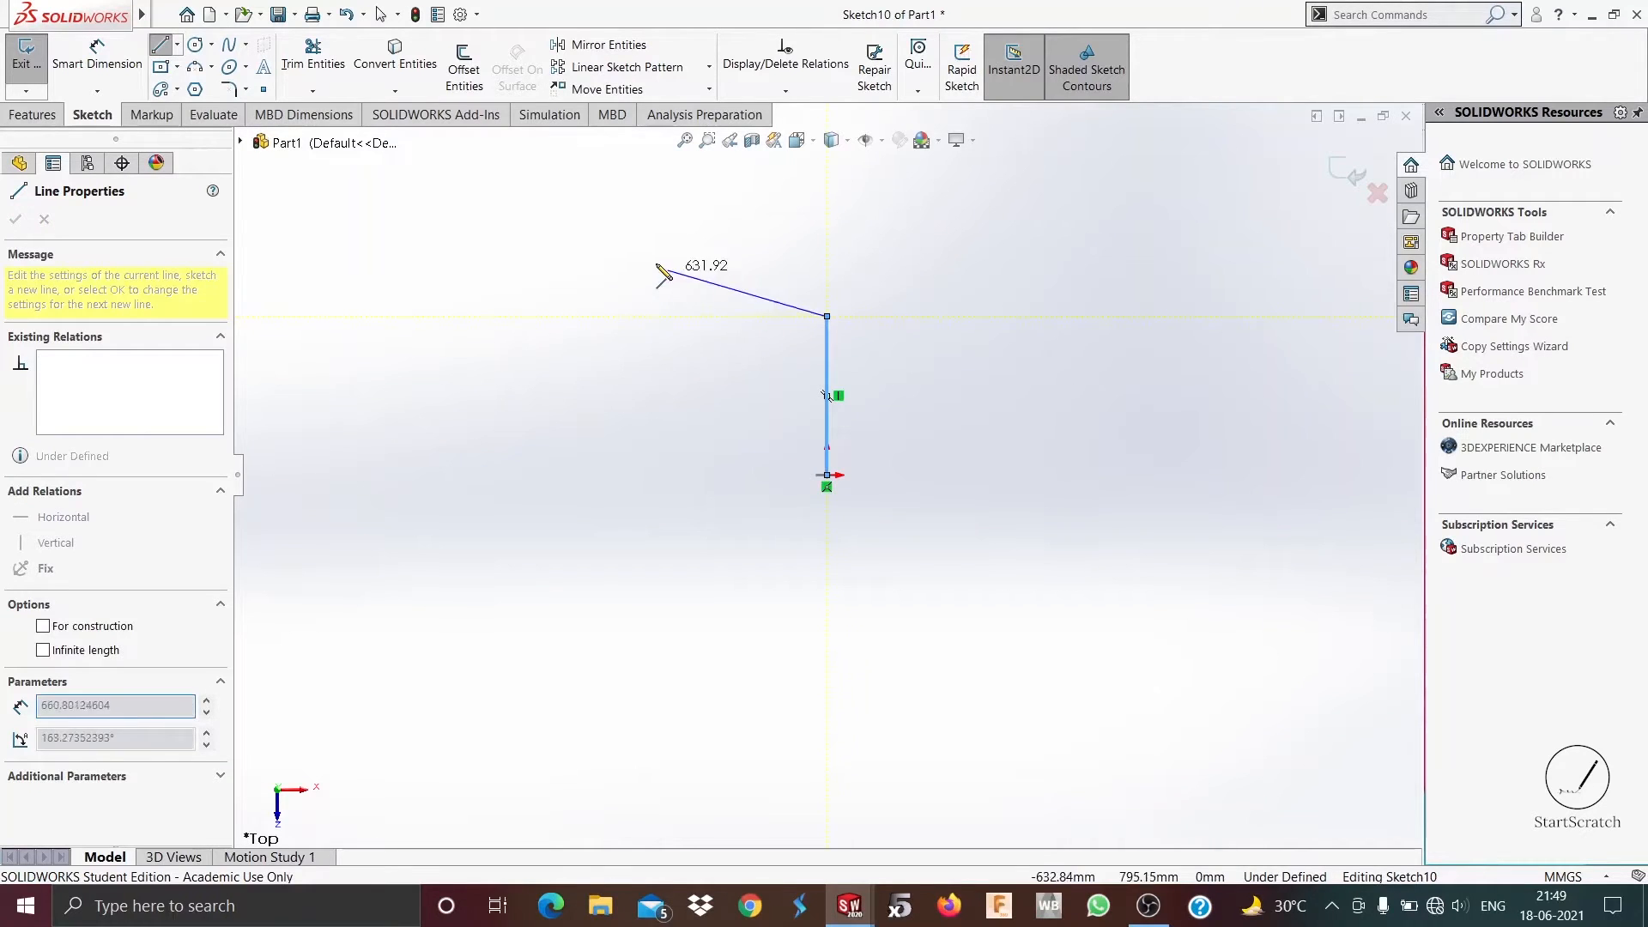
# Step: Continue the chain with a rising and a falling slanted line, a horizontal line about 708 mm long and a downward vertical line, and exit the sketch
pyautogui.click(679, 240)
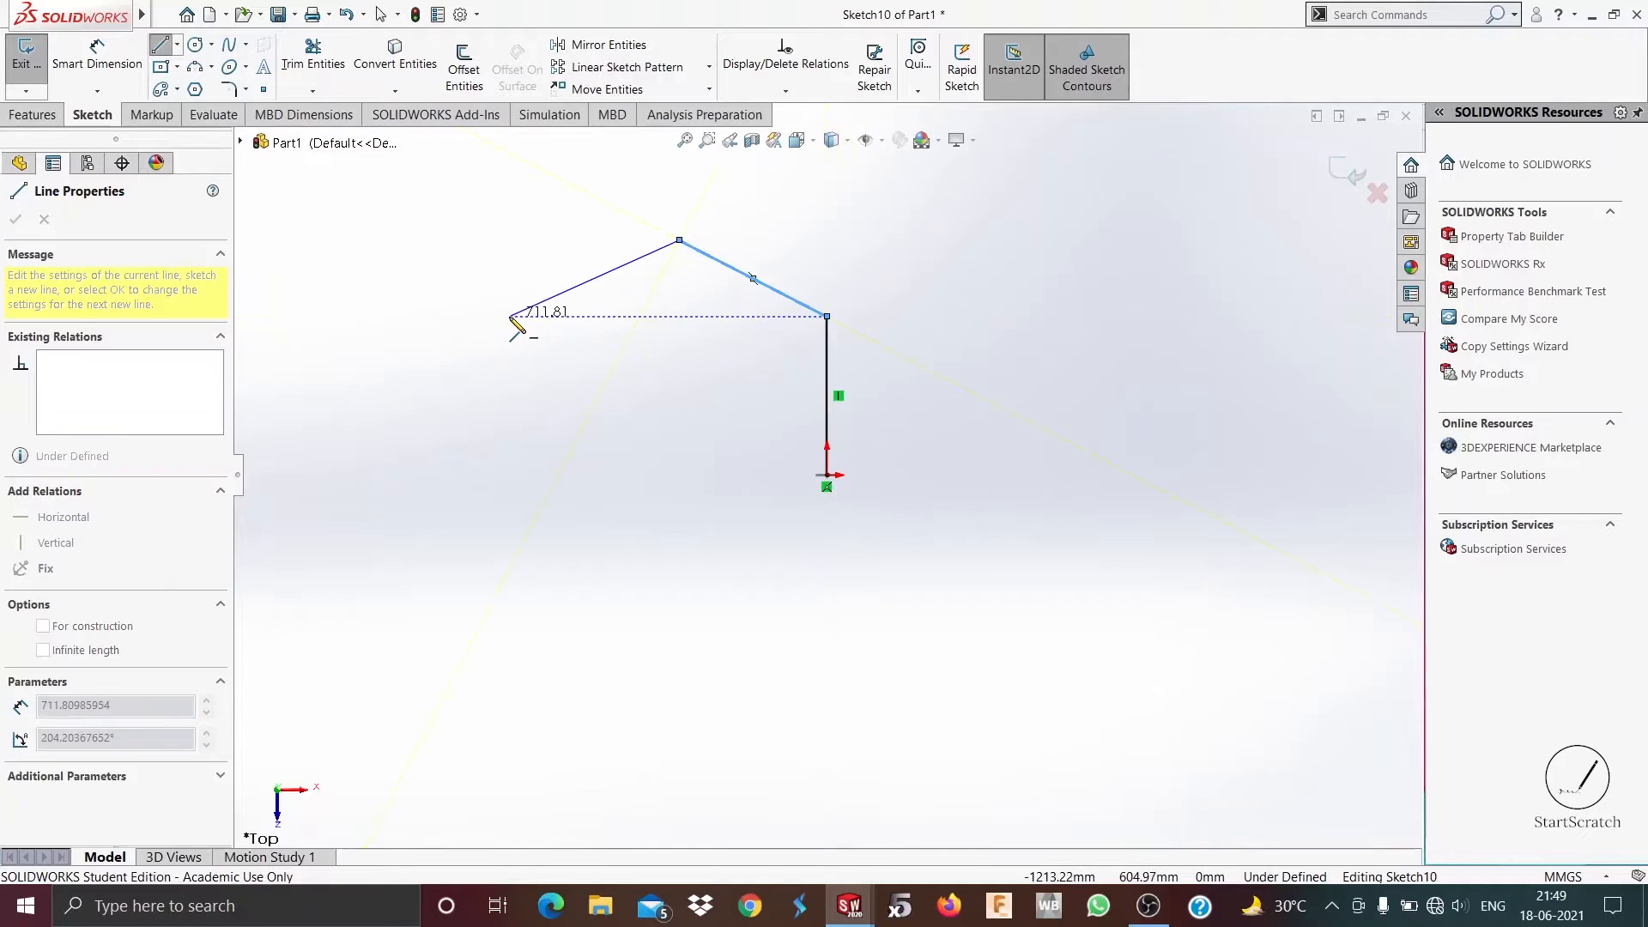
pyautogui.click(510, 317)
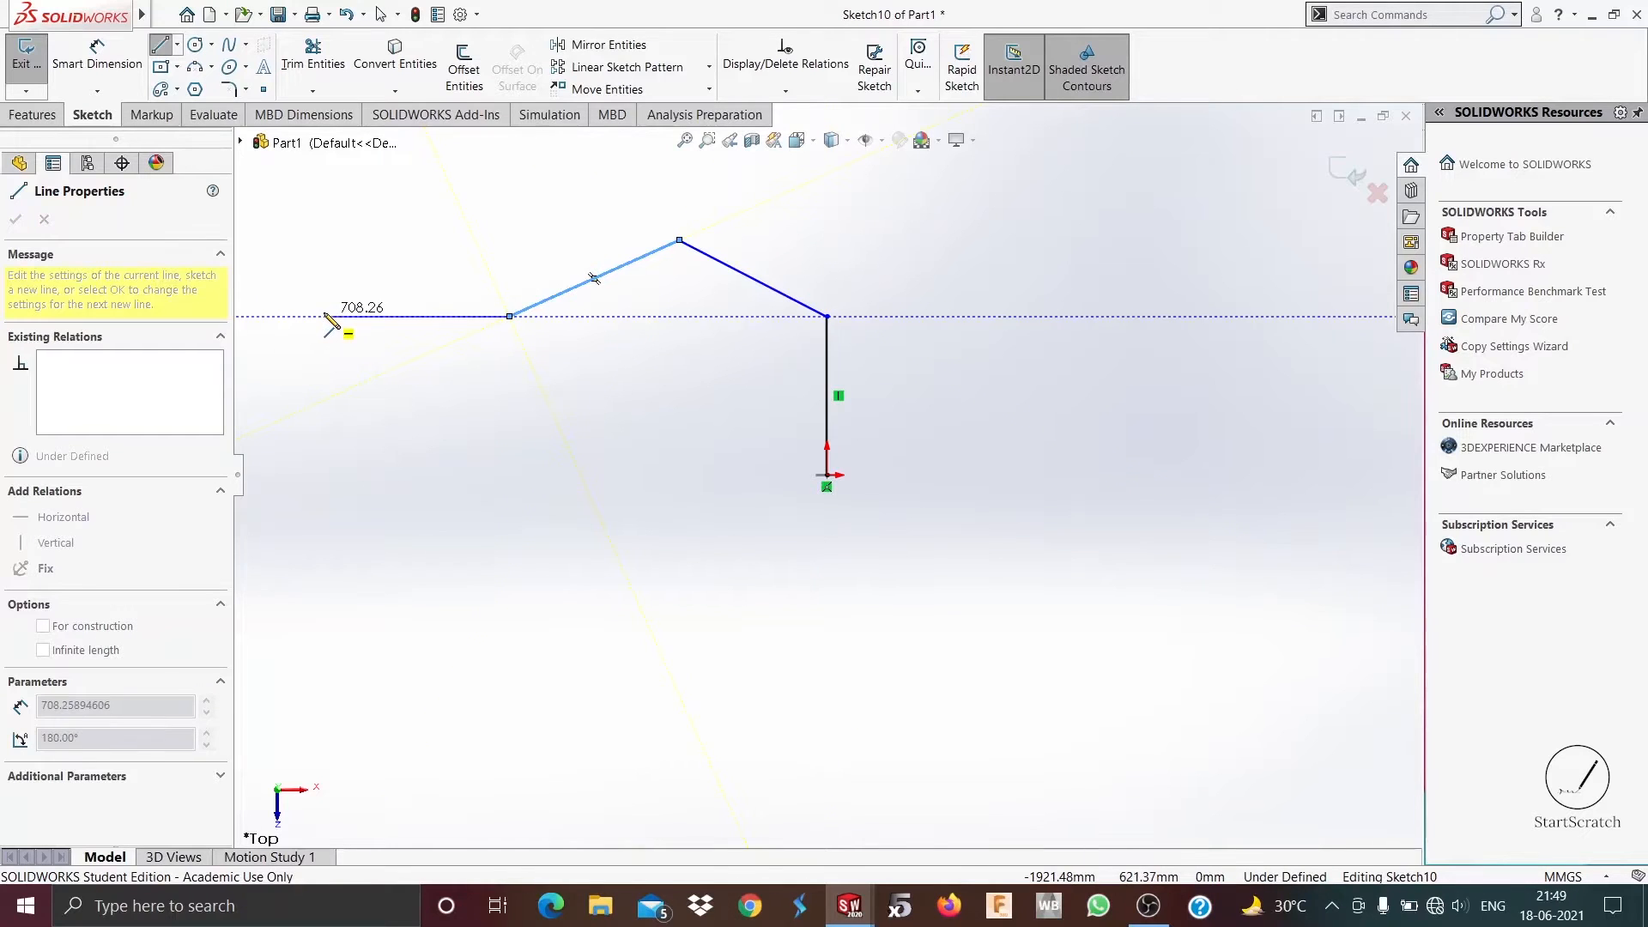
pyautogui.doubleClick(323, 317)
pyautogui.click(324, 316)
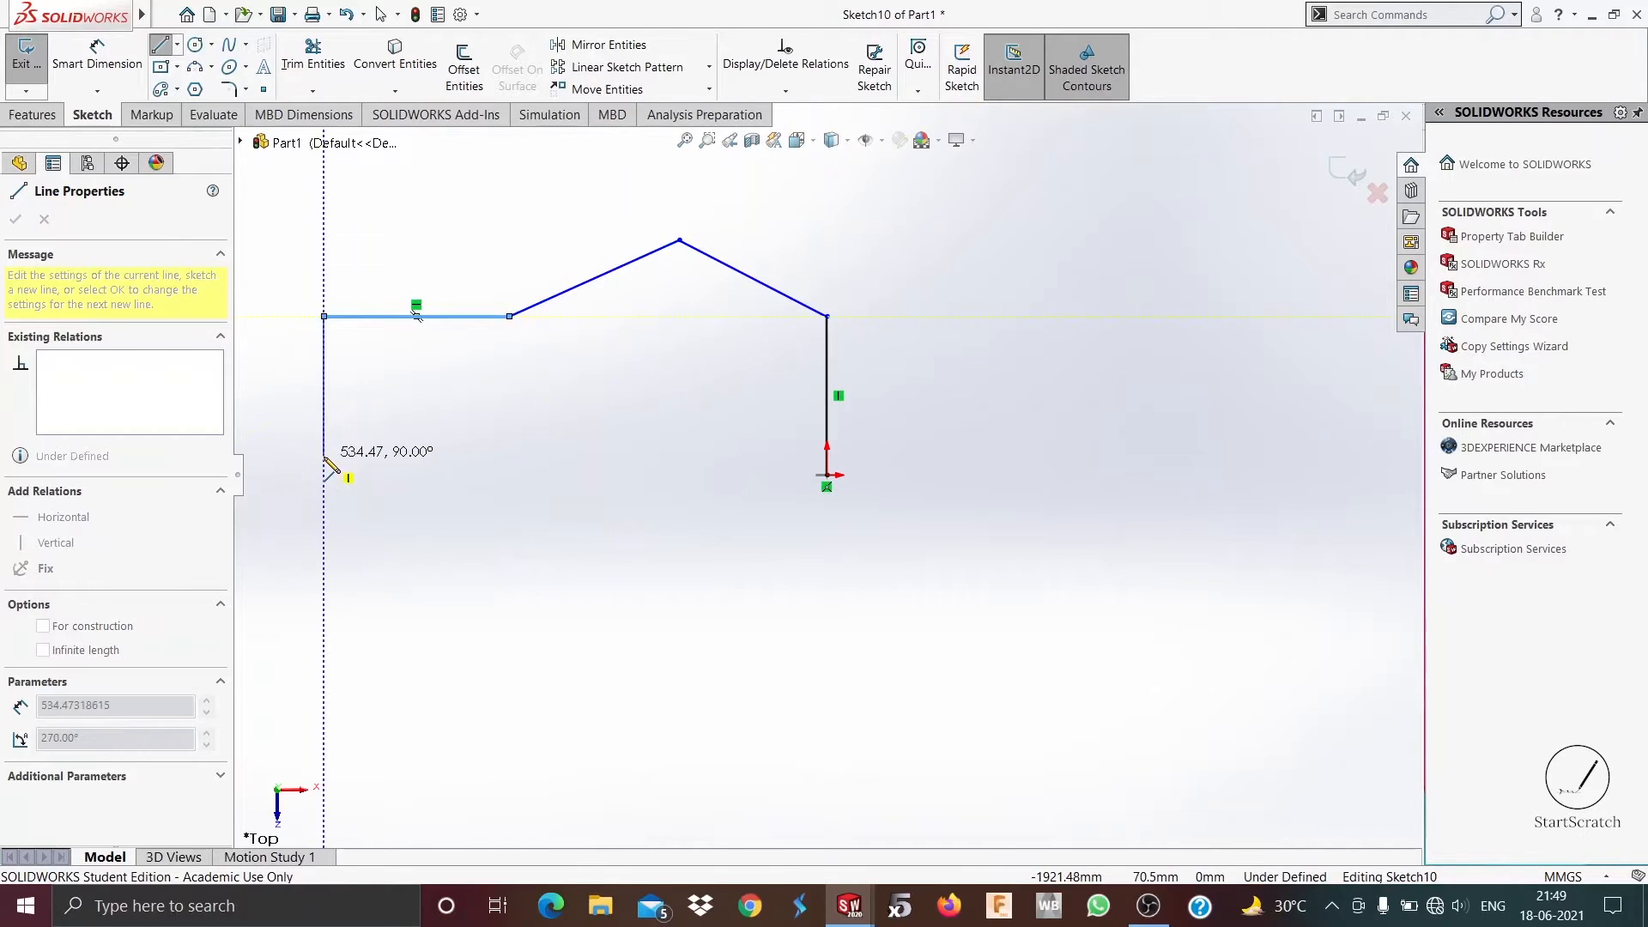
pyautogui.click(323, 456)
pyautogui.rightClick(658, 399)
pyautogui.click(674, 418)
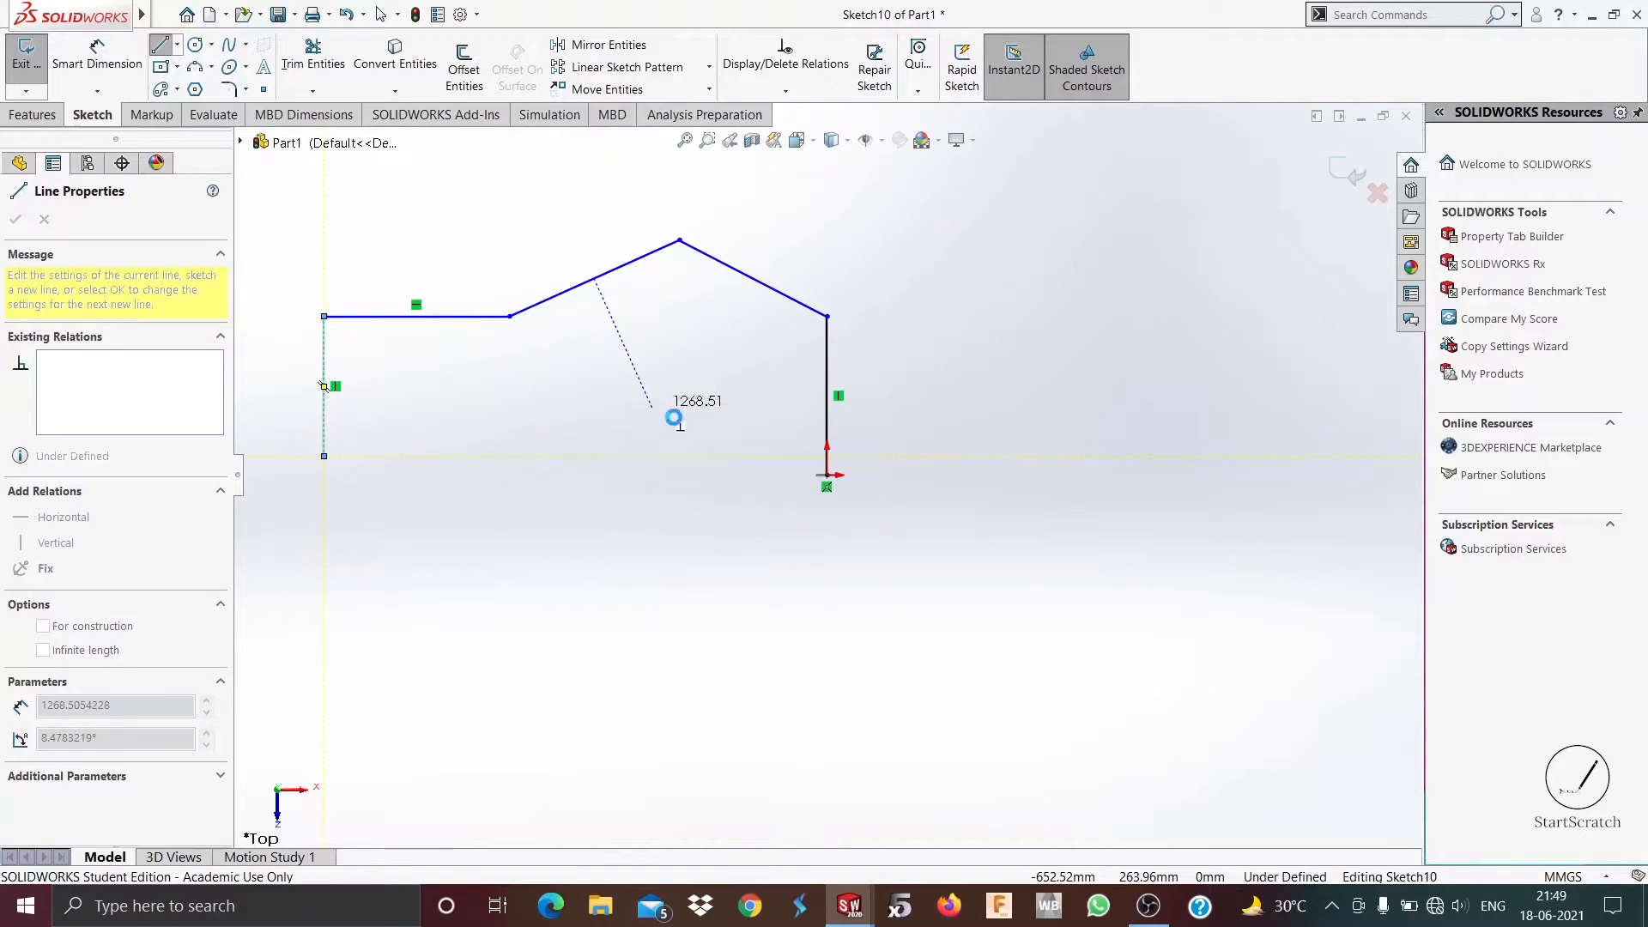
pyautogui.click(1349, 175)
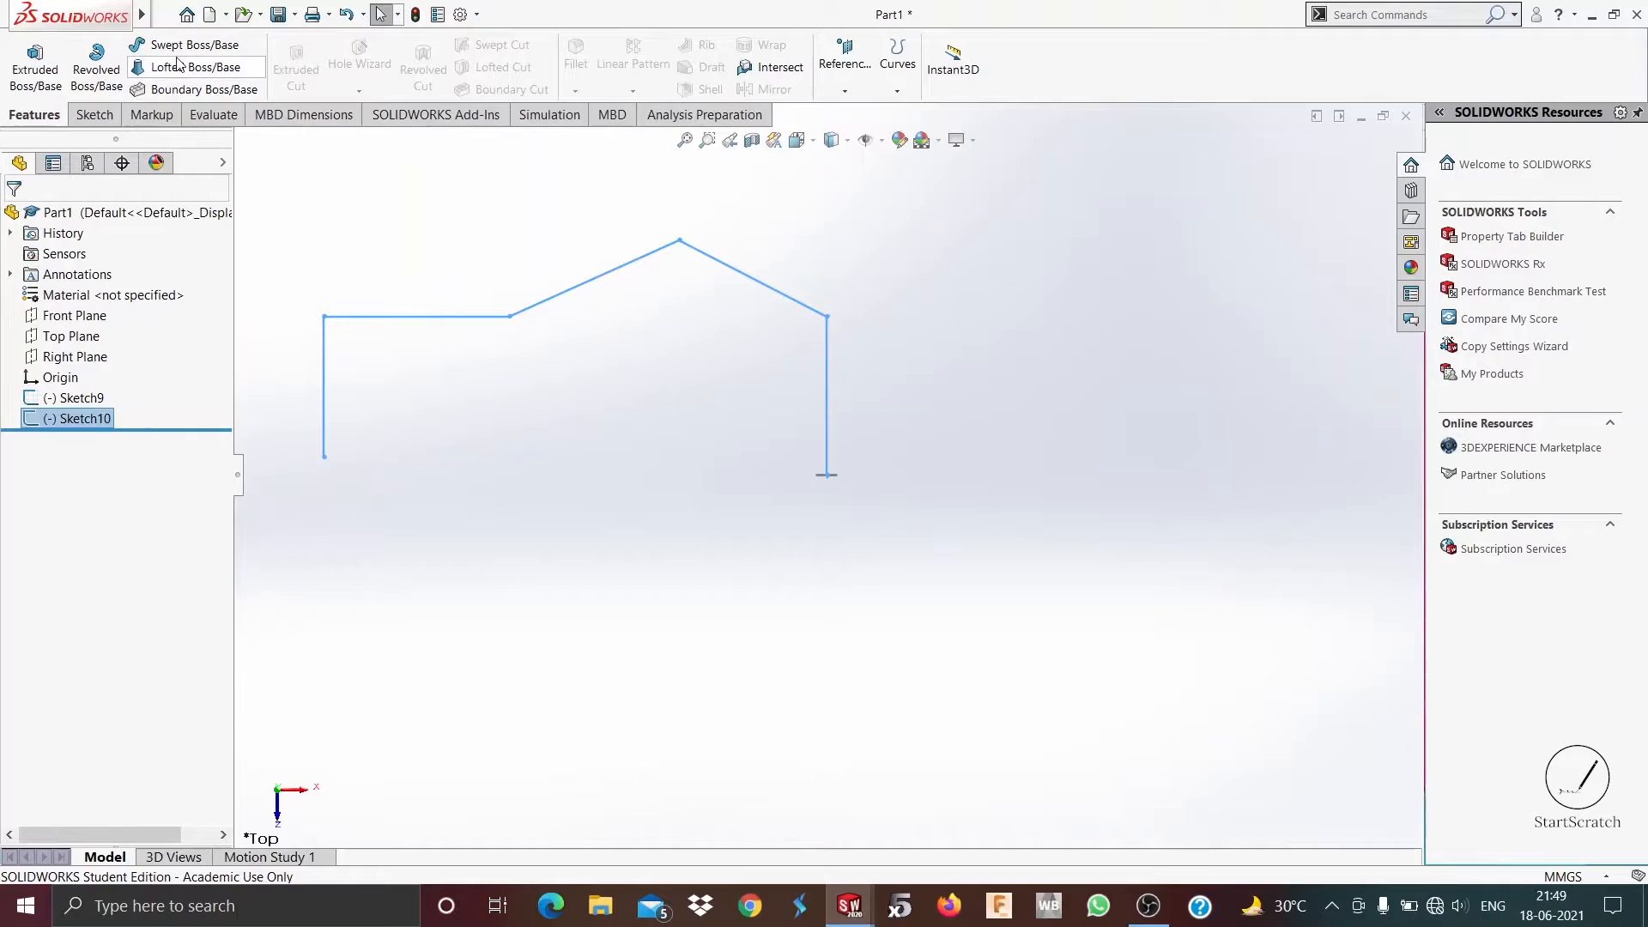
# Step: Sweep the circle sketch along the open line chain as a solid body
pyautogui.click(184, 45)
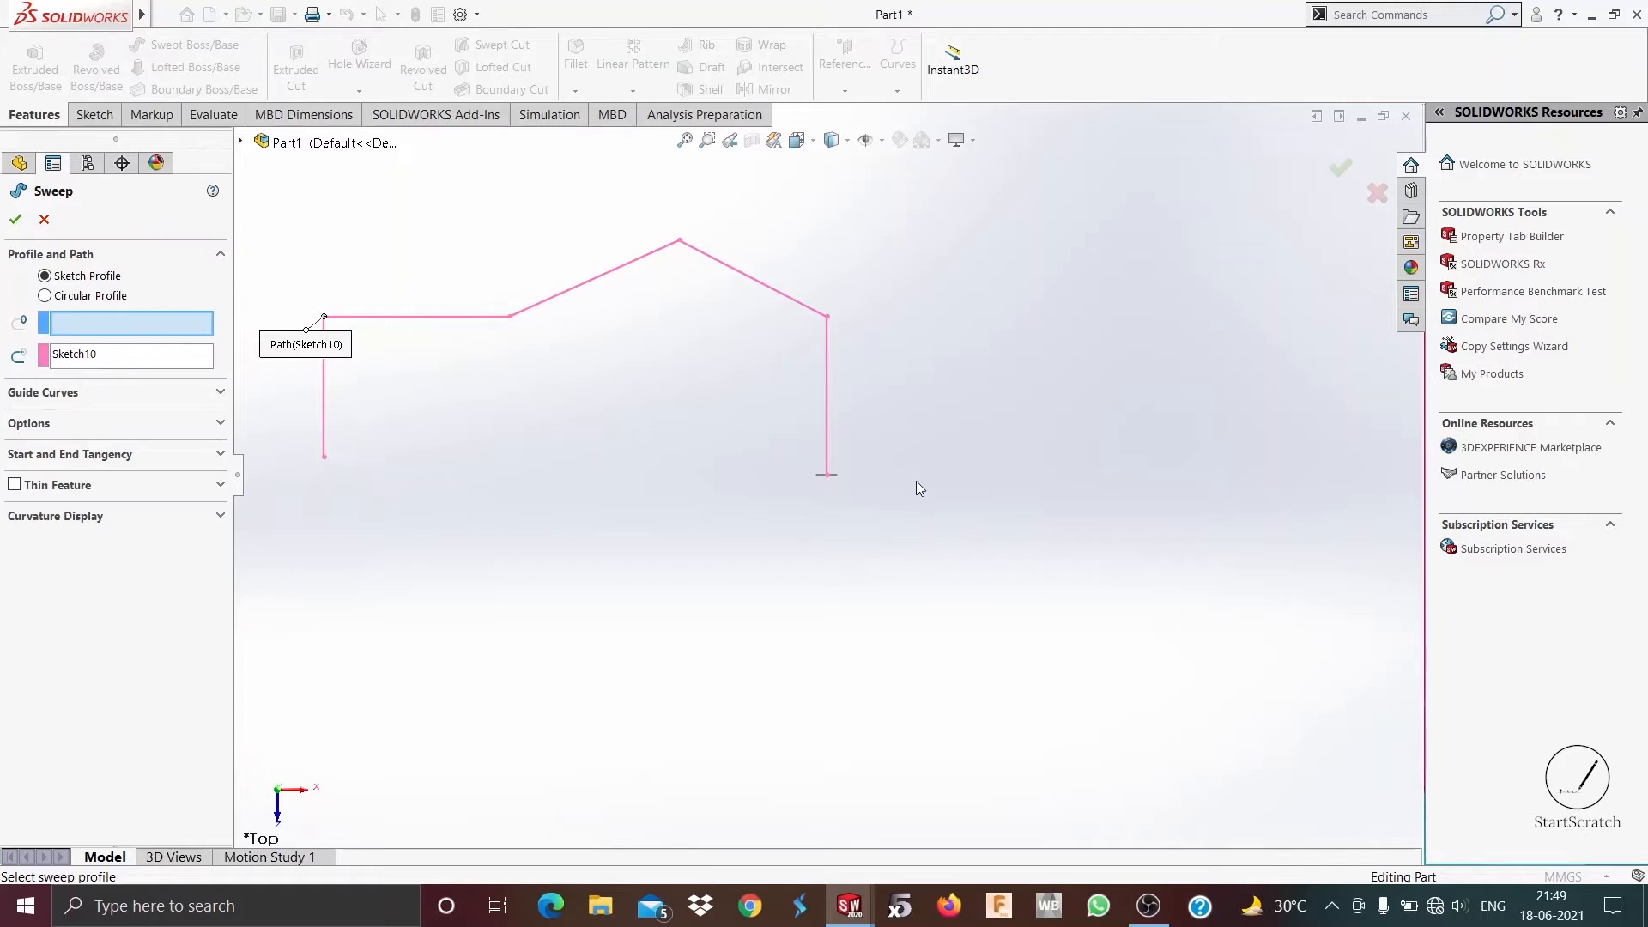
pyautogui.moveTo(898, 486)
pyautogui.mouseDown(button='middle')
pyautogui.moveTo(890, 526)
pyautogui.moveTo(860, 480)
pyautogui.mouseUp(button='middle')
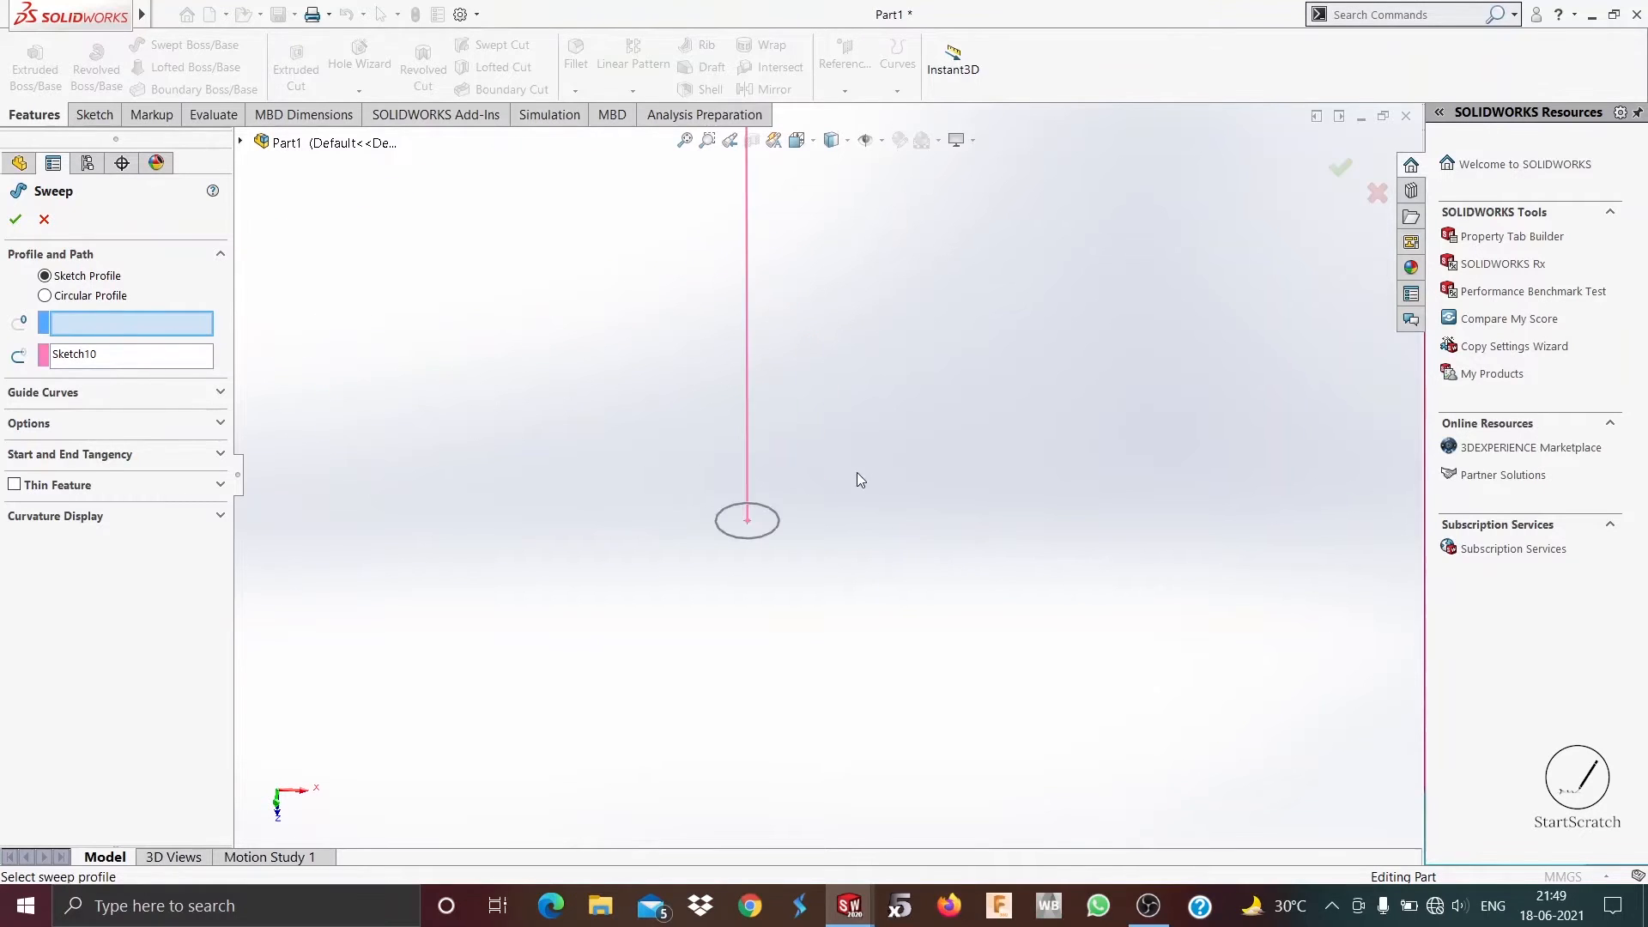
pyautogui.click(775, 519)
pyautogui.moveTo(629, 563)
pyautogui.mouseDown(button='middle')
pyautogui.moveTo(608, 480)
pyautogui.moveTo(661, 371)
pyautogui.moveTo(682, 420)
pyautogui.mouseUp(button='middle')
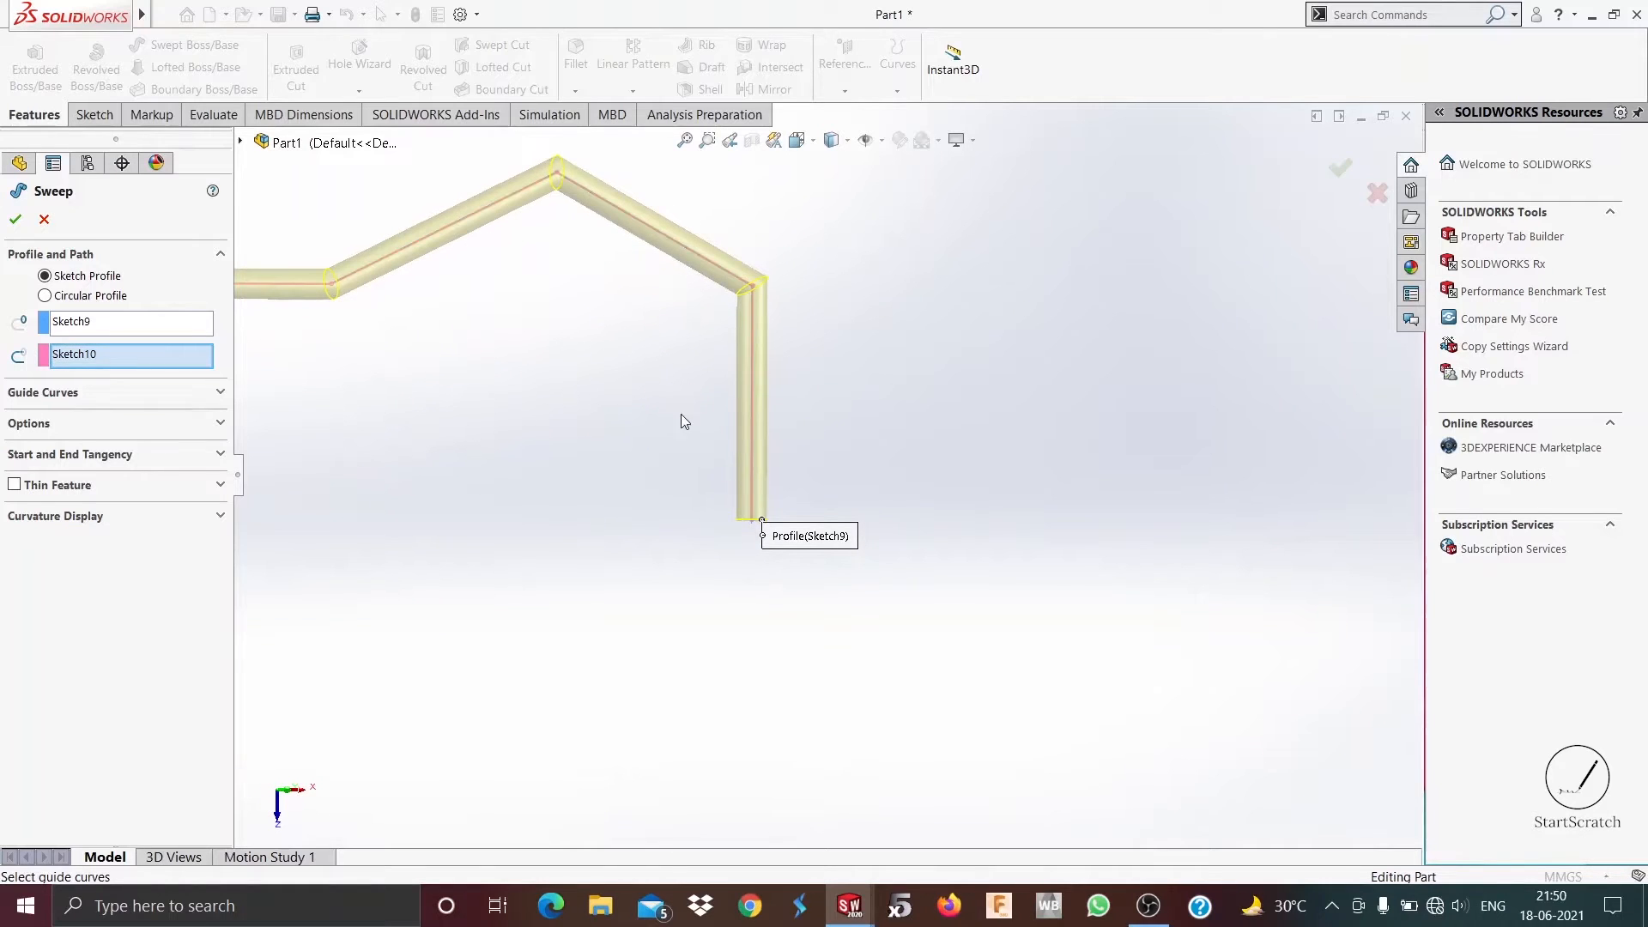
pyautogui.moveTo(558, 207)
pyautogui.mouseDown(button='middle')
pyautogui.moveTo(507, 481)
pyautogui.moveTo(489, 492)
pyautogui.moveTo(516, 433)
pyautogui.moveTo(541, 459)
pyautogui.mouseUp(button='middle')
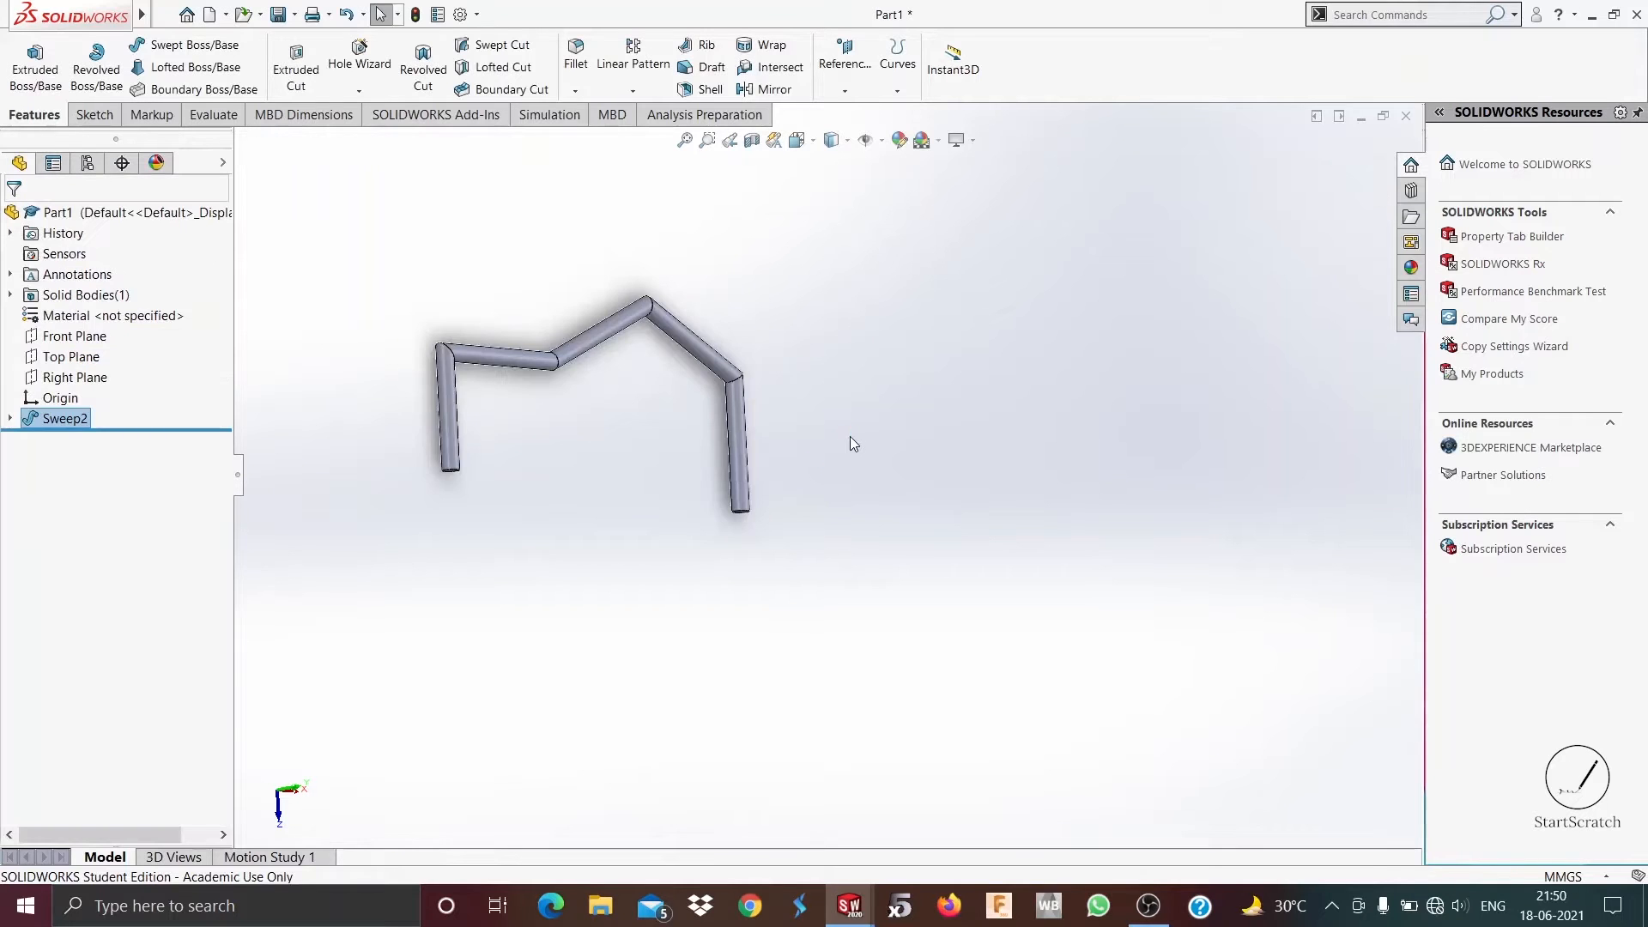
pyautogui.moveTo(850, 436); pyautogui.dragTo(807, 471, button='middle')
# Step: Reopen the solid sweep for editing and examine its curvature display, start and end tangency, and general options
pyautogui.rightClick(80, 419)
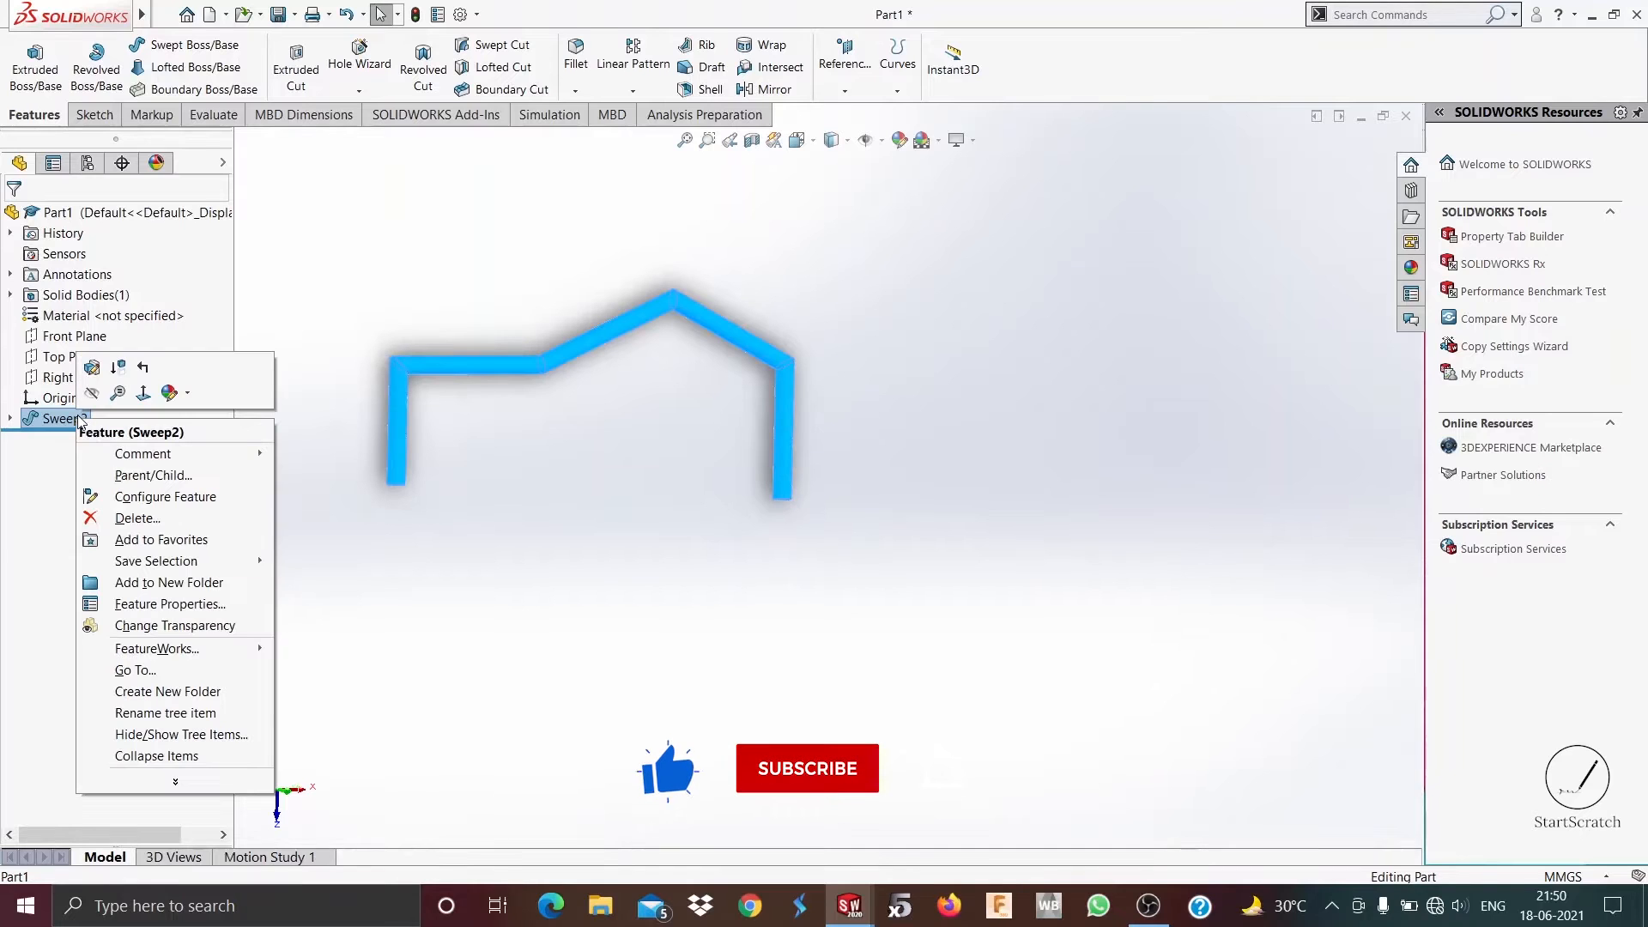
pyautogui.click(92, 367)
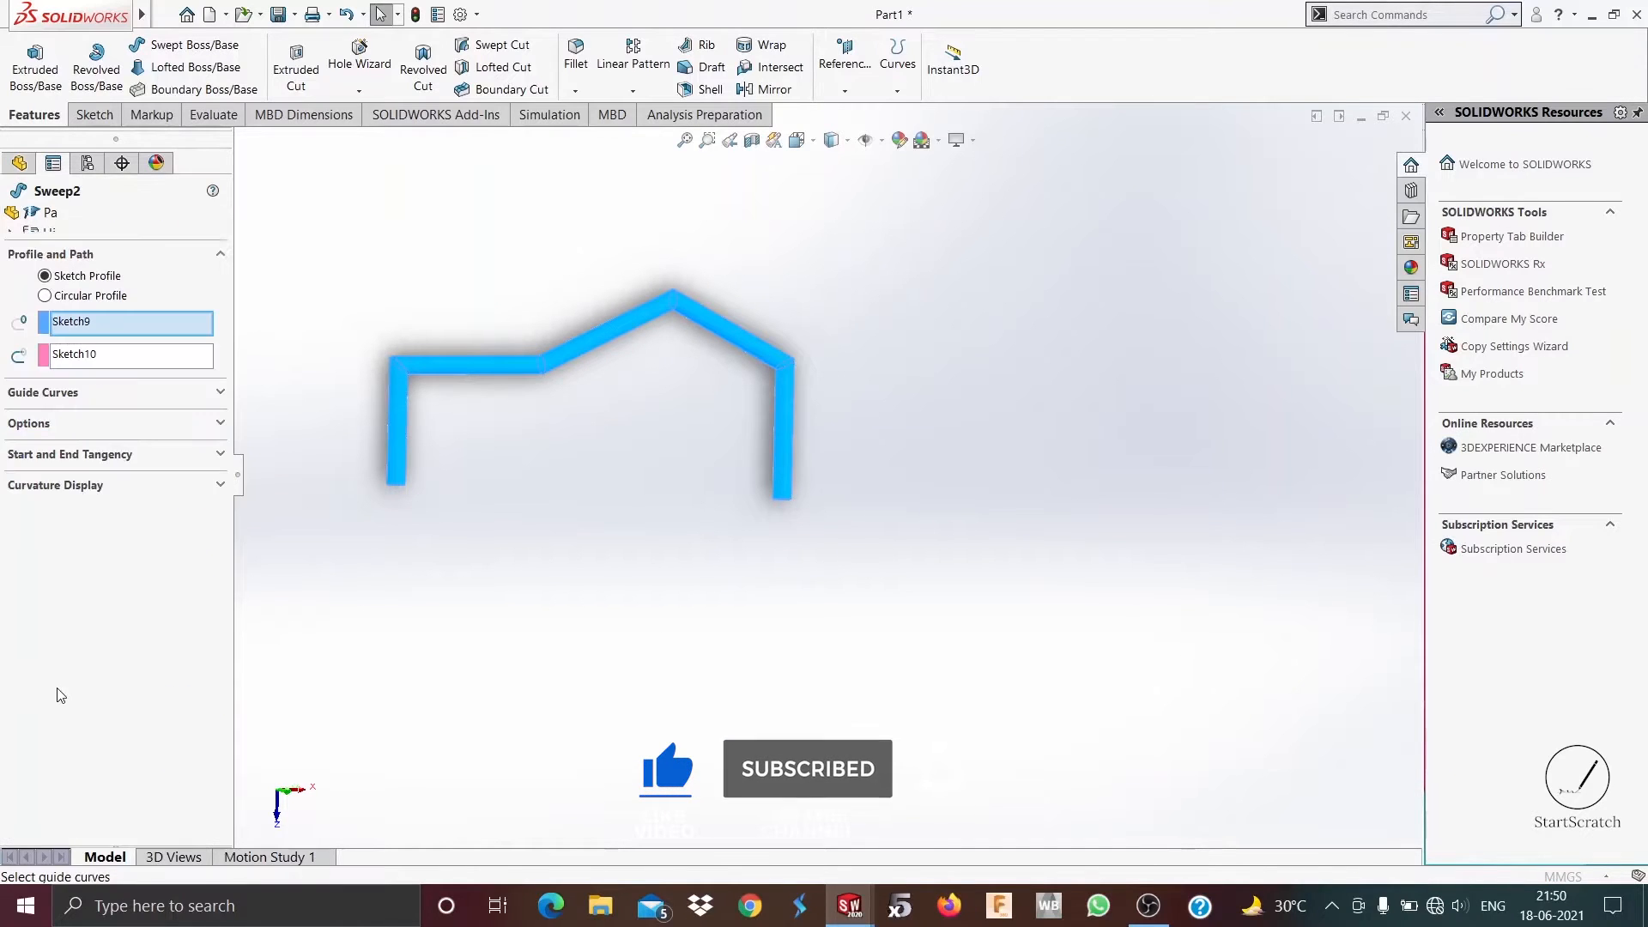
pyautogui.click(86, 486)
pyautogui.click(154, 456)
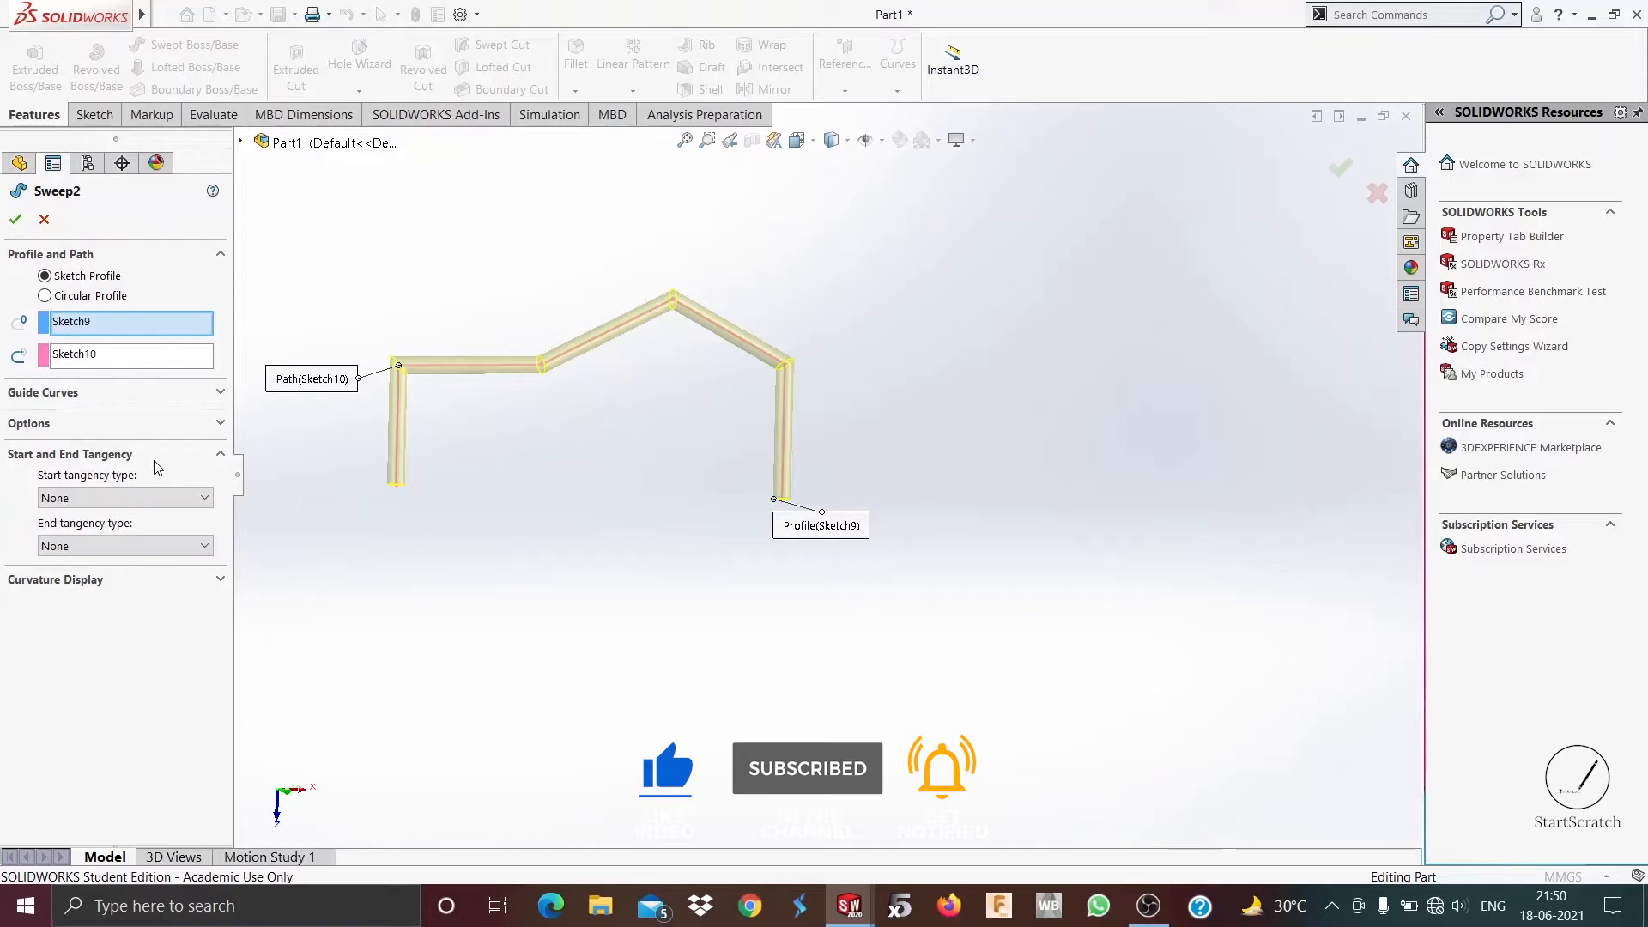
pyautogui.click(154, 456)
pyautogui.click(120, 423)
pyautogui.click(107, 423)
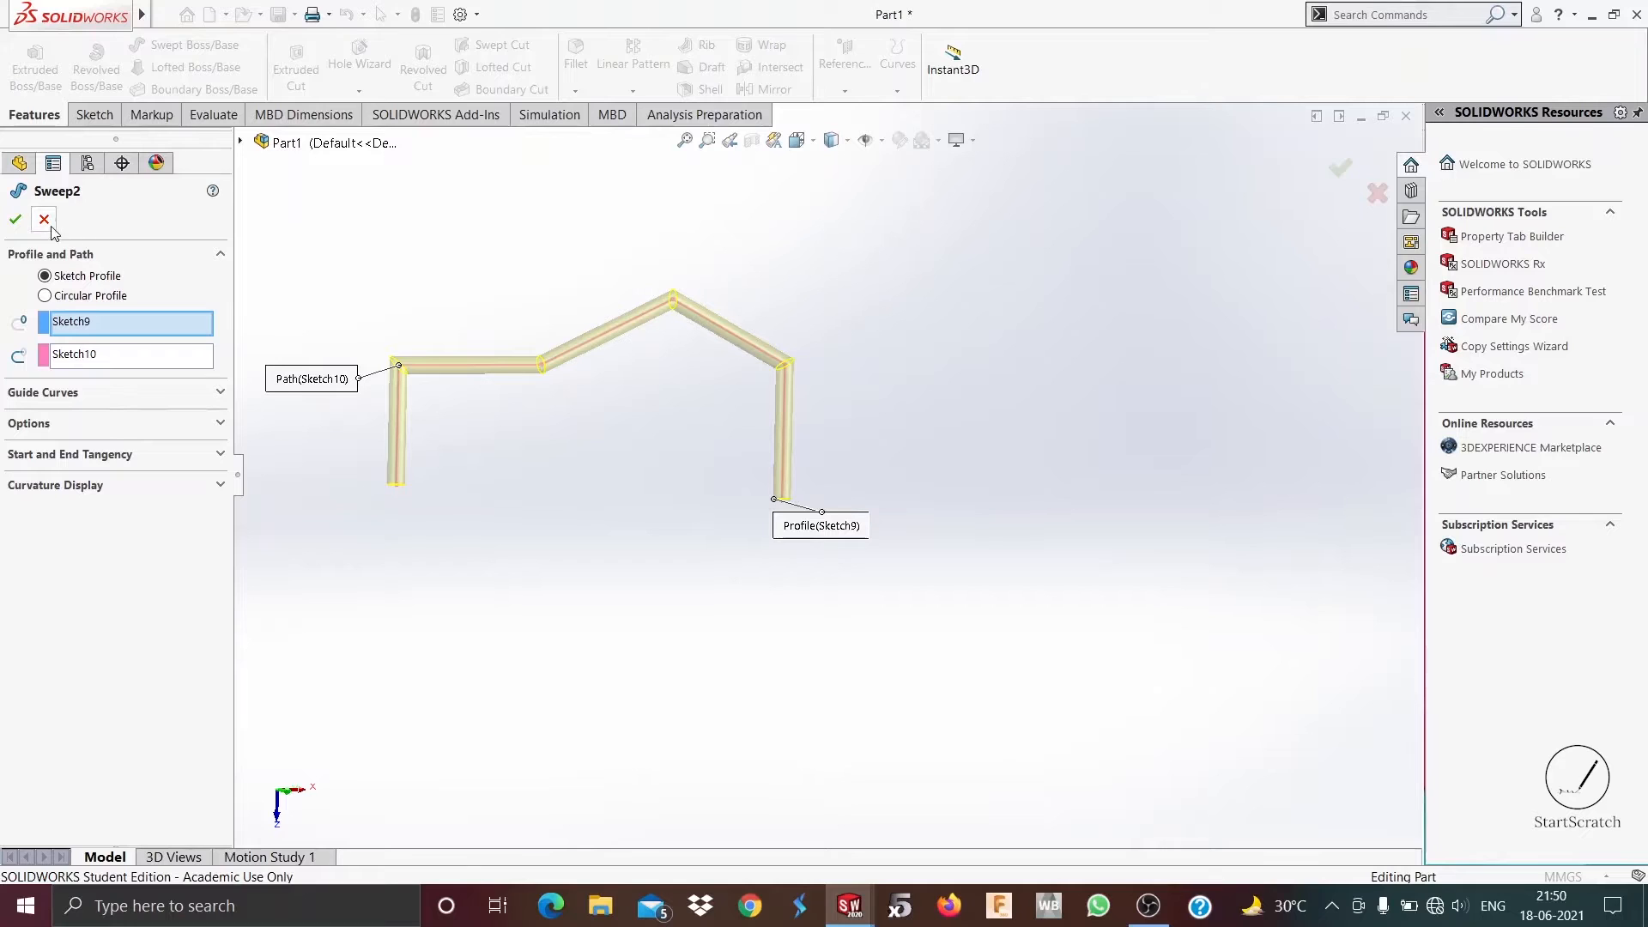
pyautogui.press('Return')
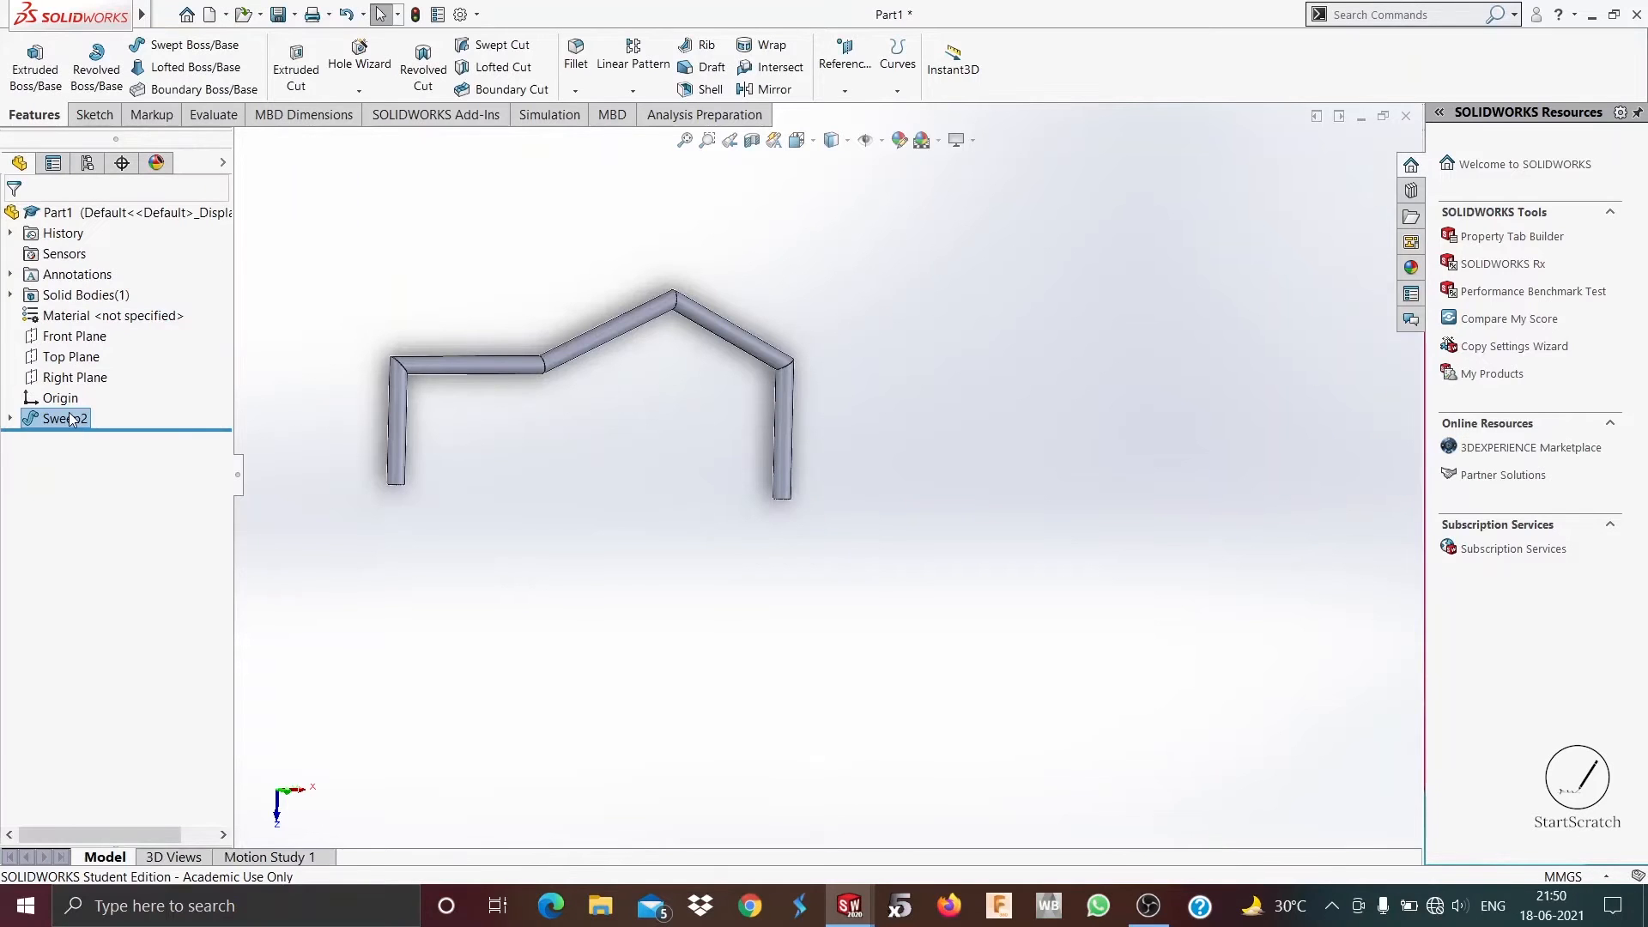
# Step: Delete the solid sweep feature while keeping its profile and path sketches
pyautogui.press('Delete')
pyautogui.press('Return')
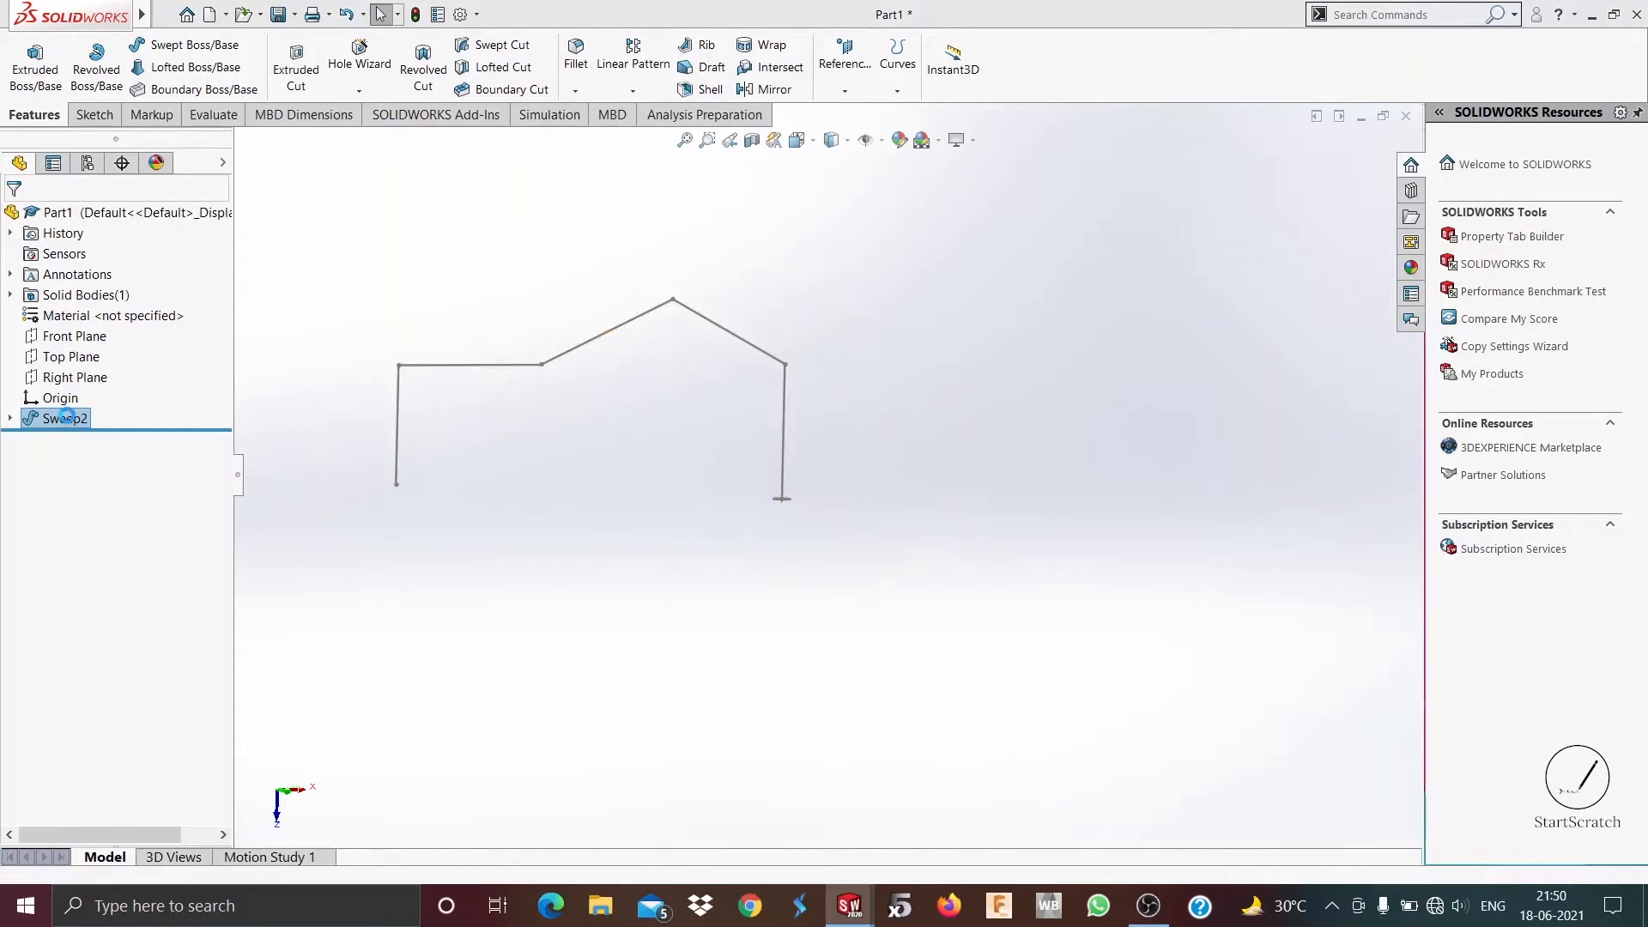
# Step: Start a new swept boss with the circle as profile and the open line chain as path
pyautogui.click(176, 46)
pyautogui.scroll(-3, 791, 489)
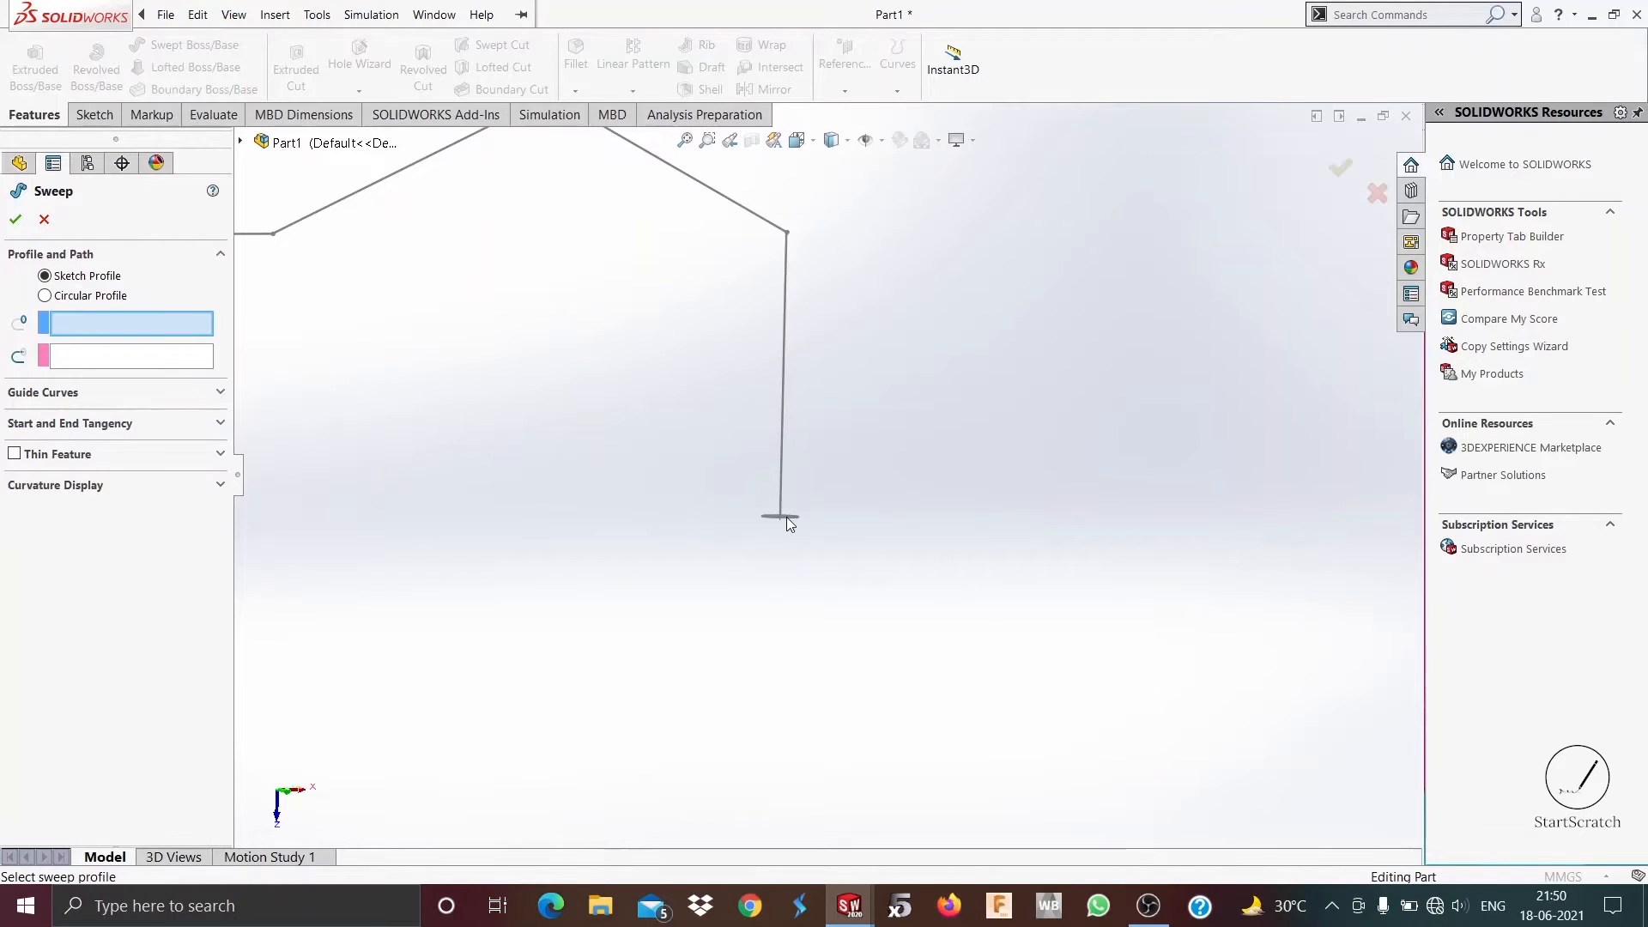
pyautogui.moveTo(788, 519); pyautogui.dragTo(797, 513, button='middle')
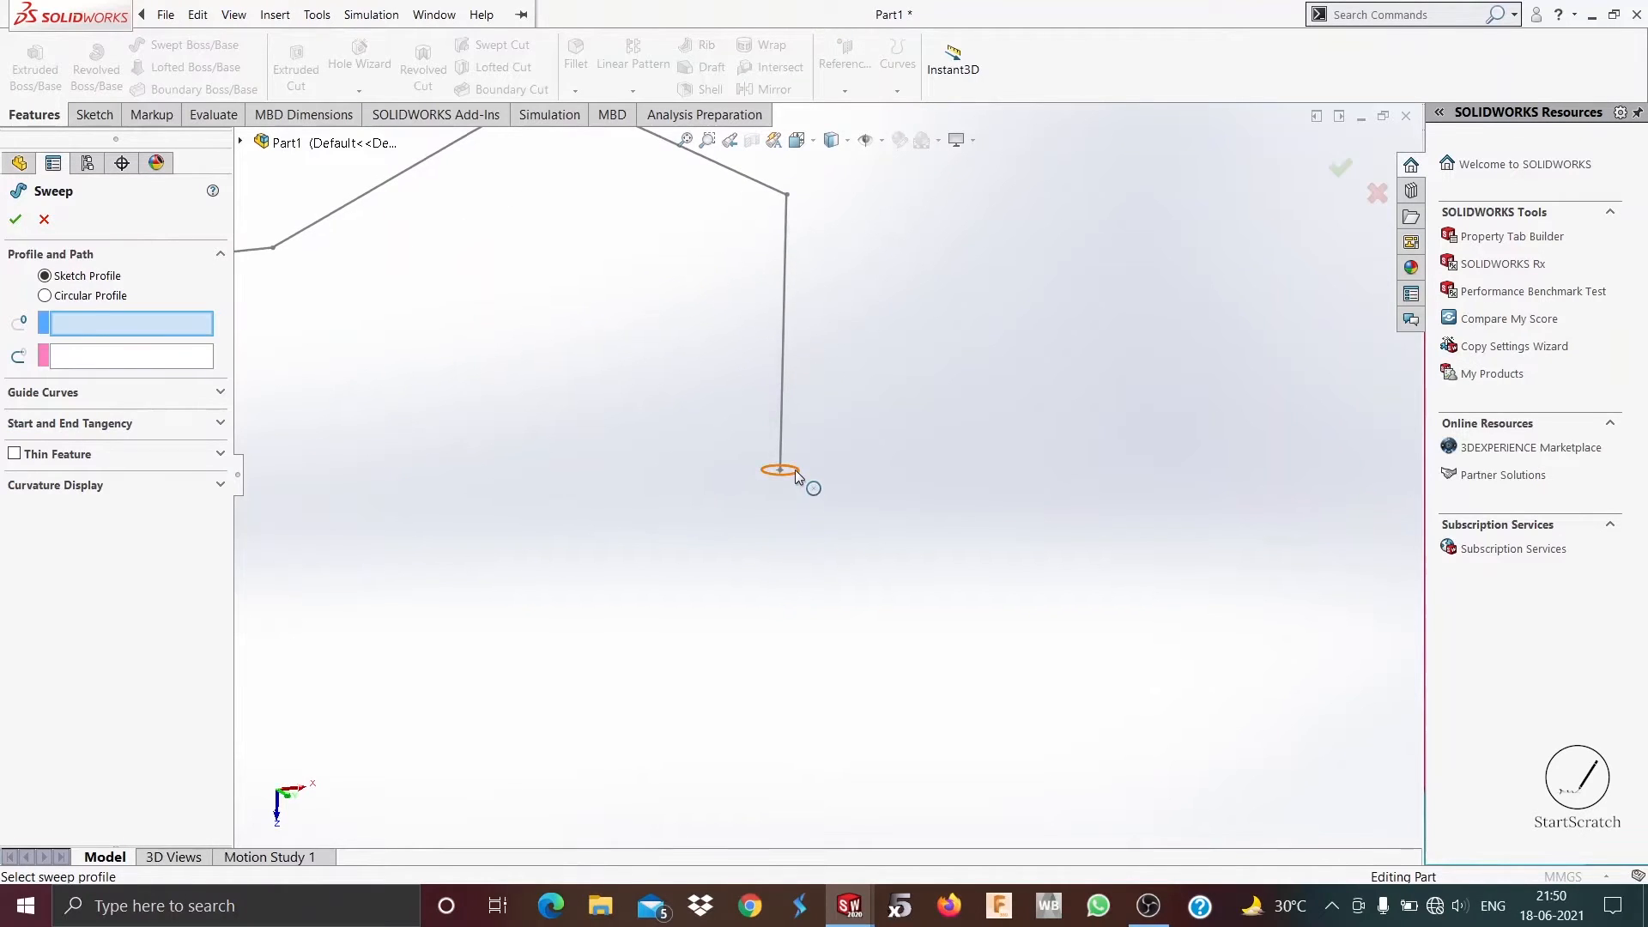
pyautogui.click(794, 470)
pyautogui.click(780, 395)
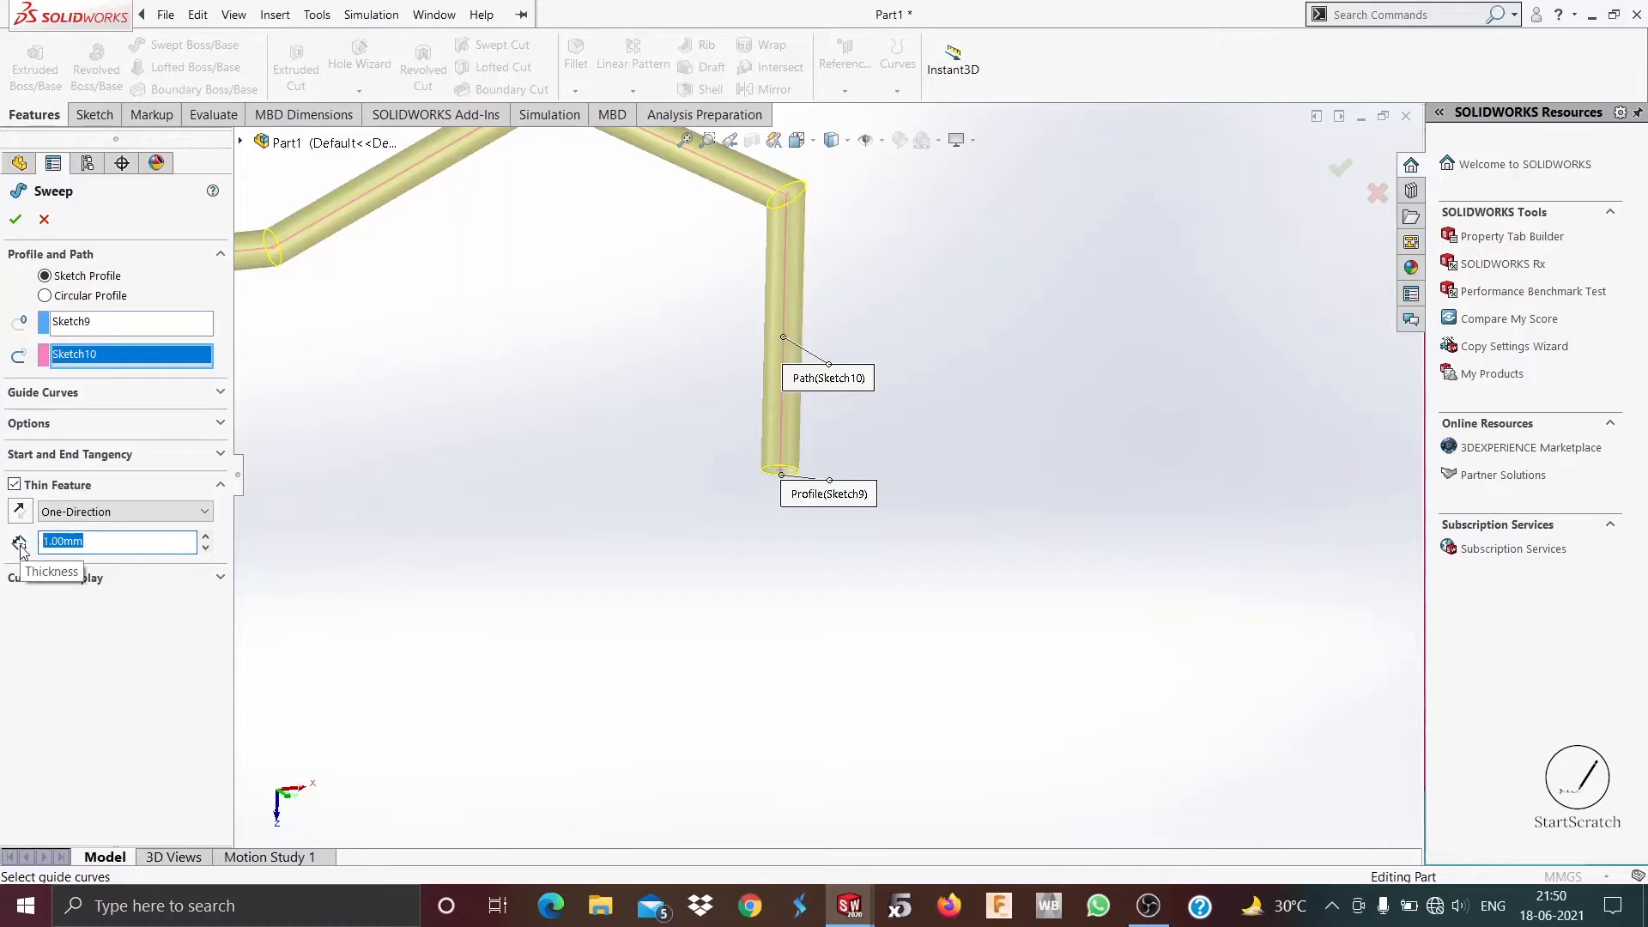
# Step: Make the sweep a one-direction thin feature with a thickness of 20 mm and create the hollow pipe
pyautogui.press('Return')
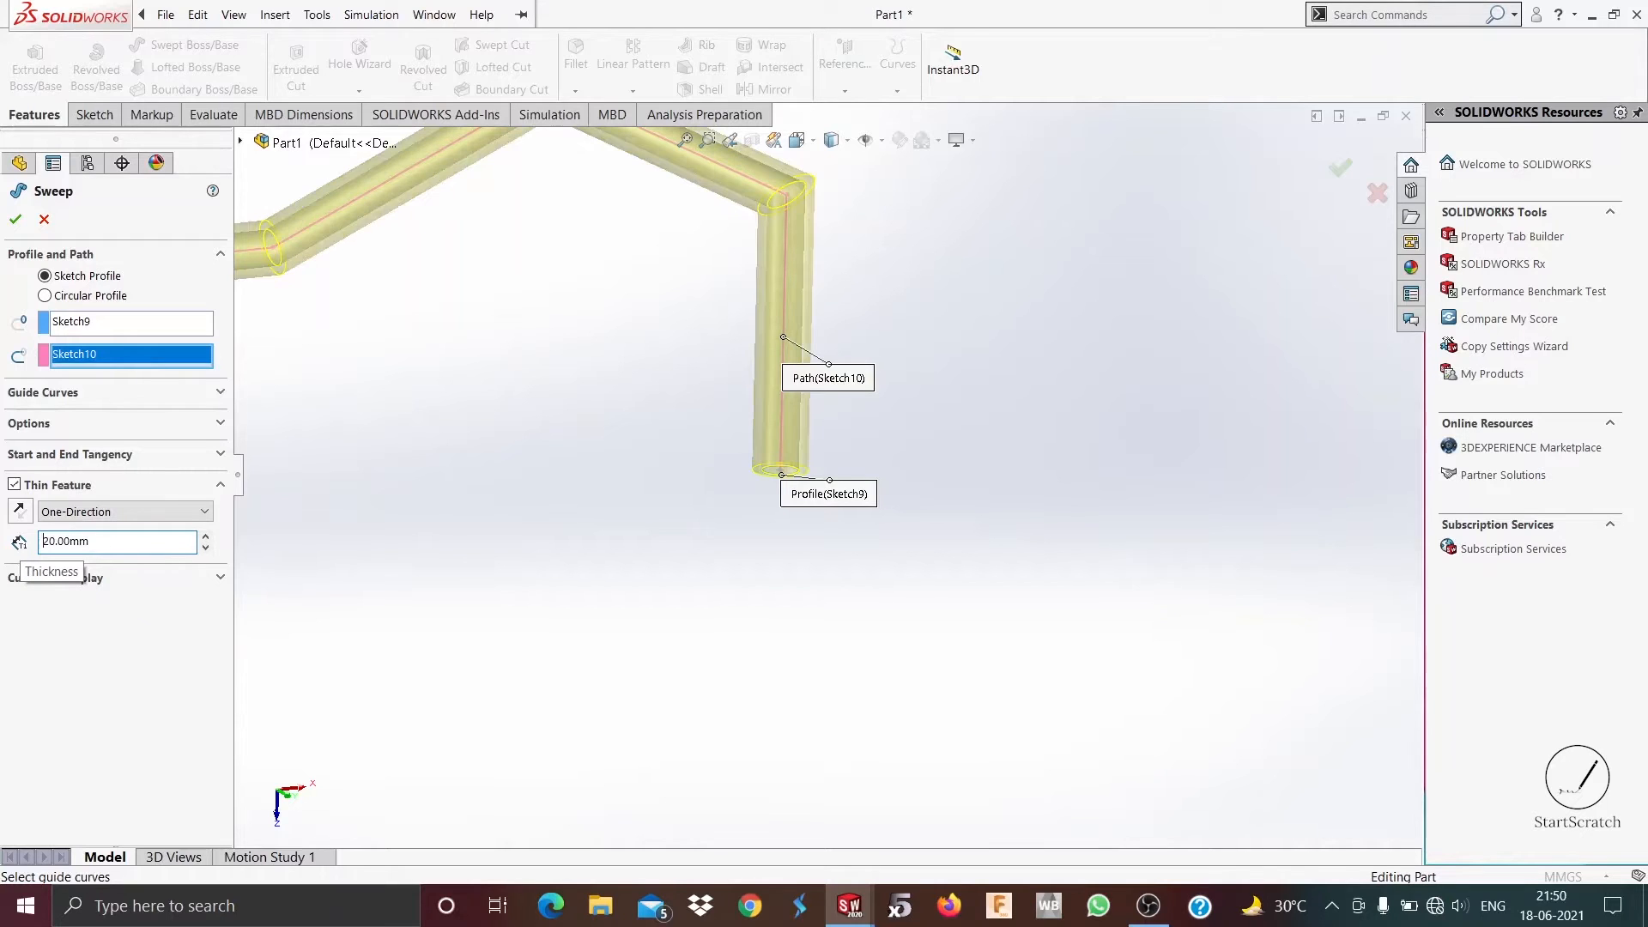
pyautogui.click(221, 394)
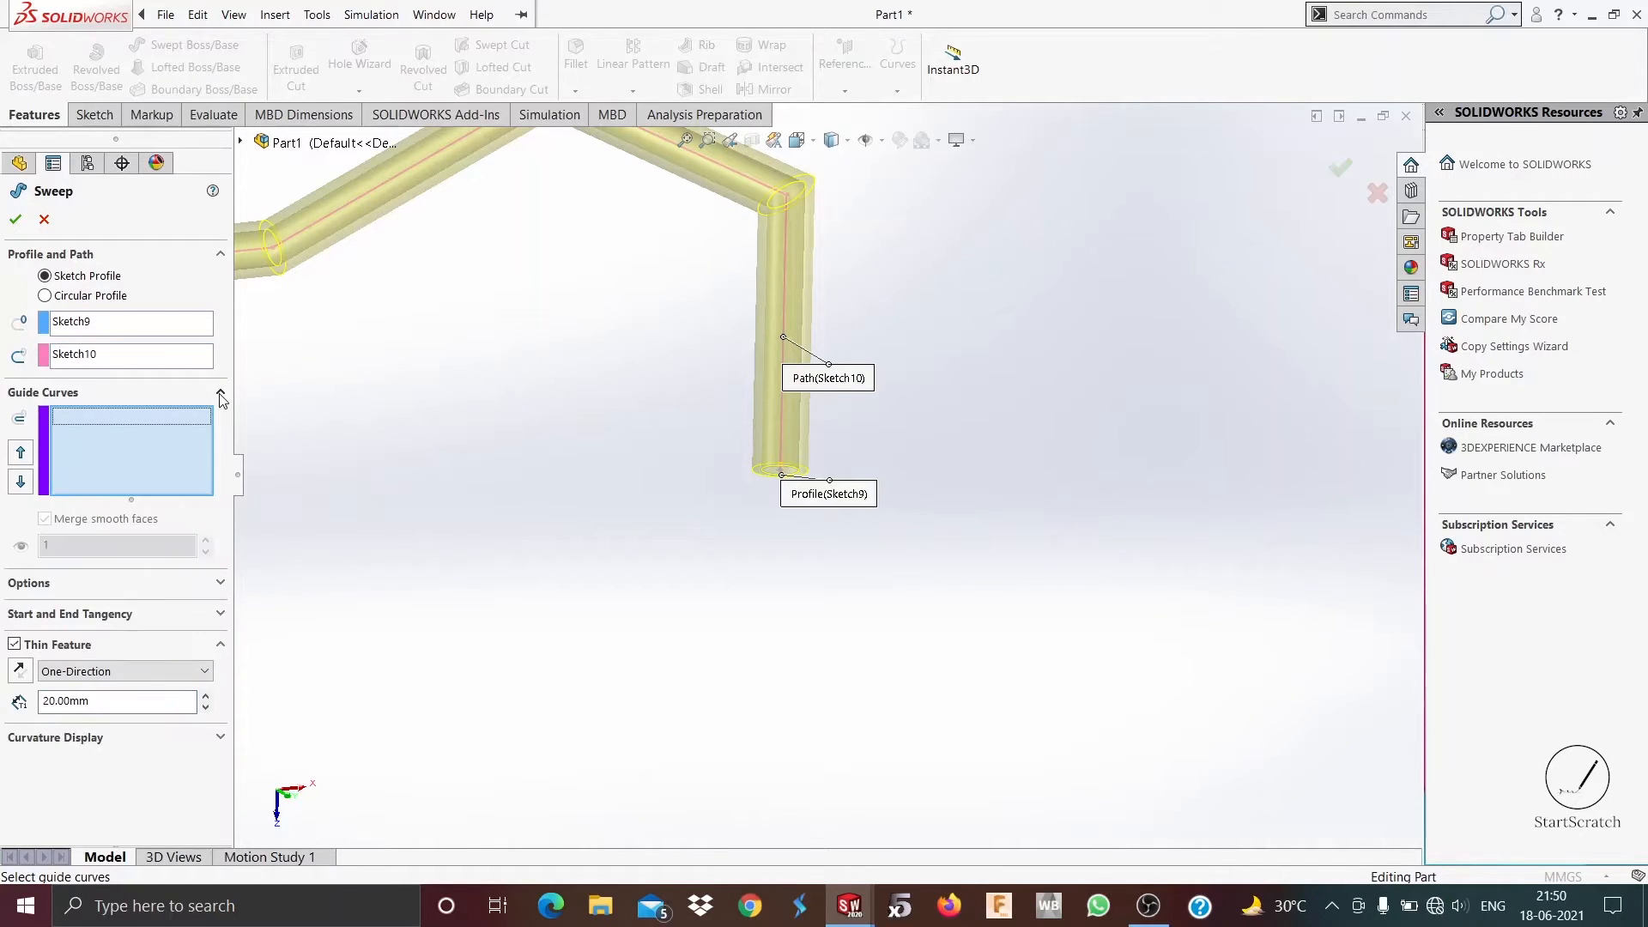
pyautogui.click(221, 394)
pyautogui.moveTo(475, 567); pyautogui.dragTo(647, 414, button='middle')
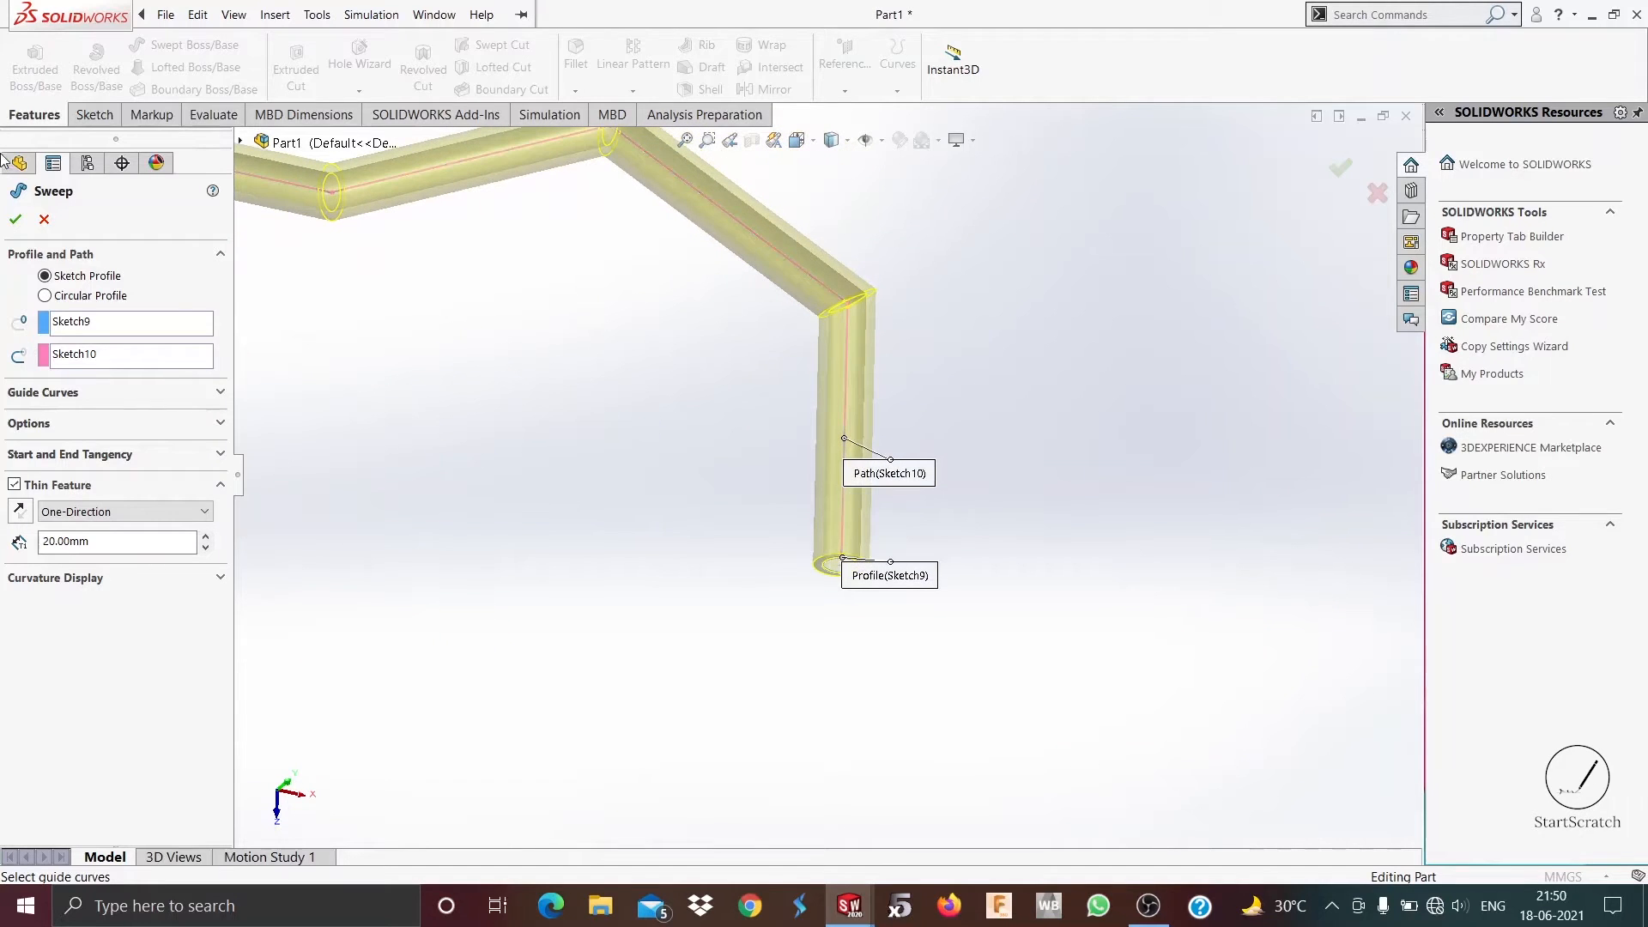
pyautogui.click(16, 220)
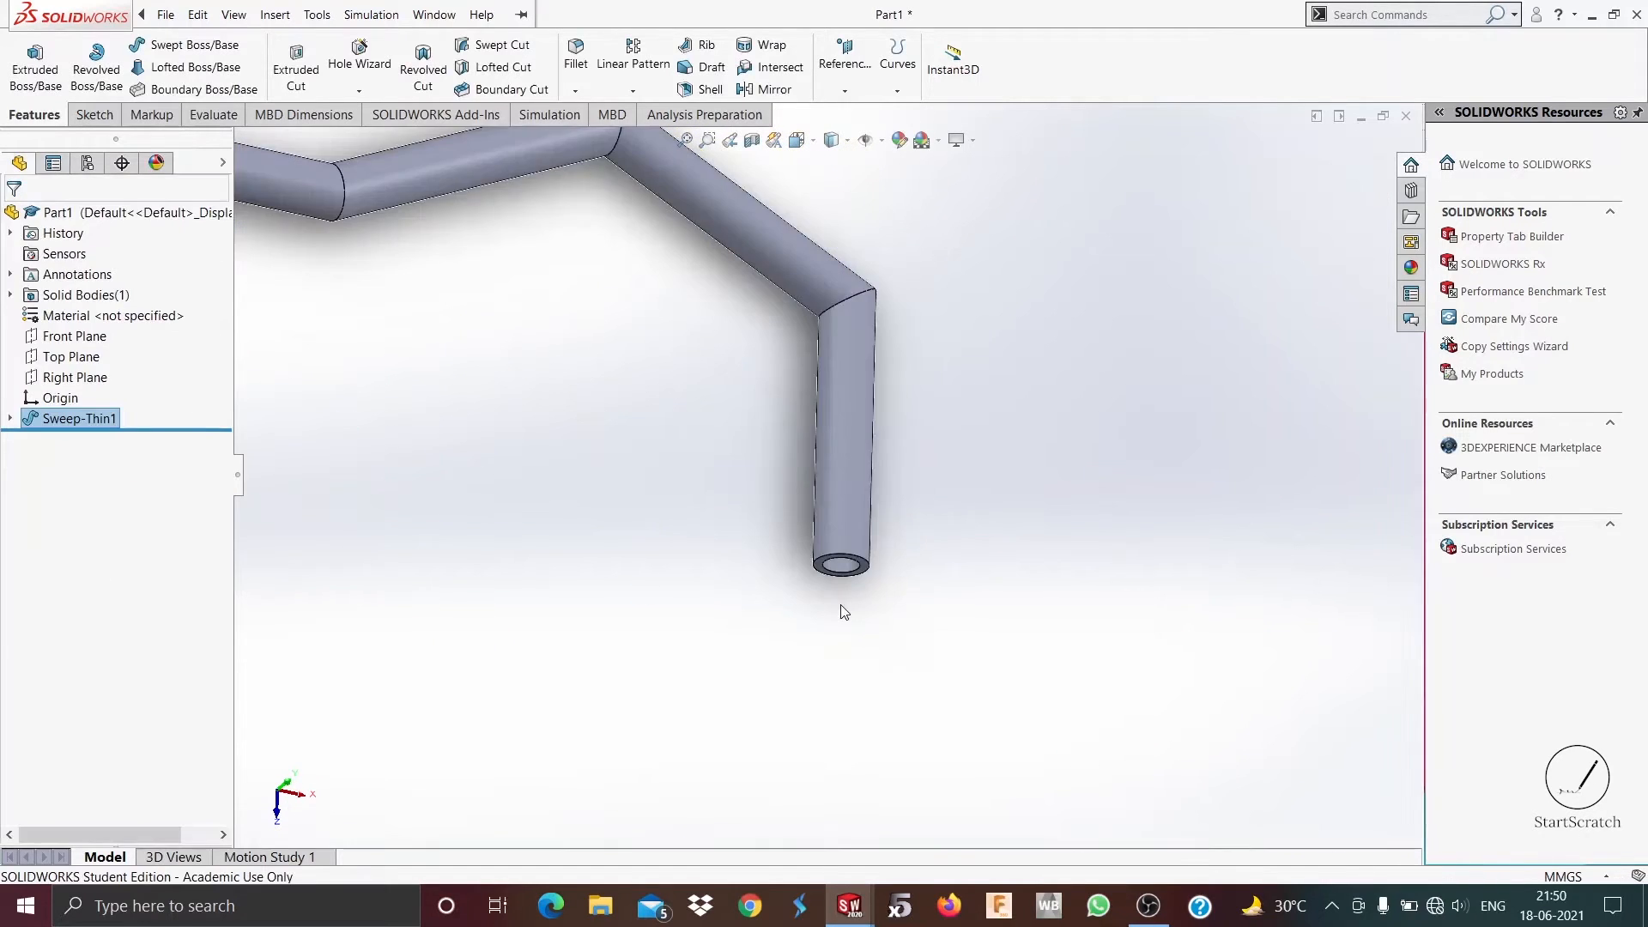
pyautogui.moveTo(846, 533); pyautogui.dragTo(842, 680, button='middle')
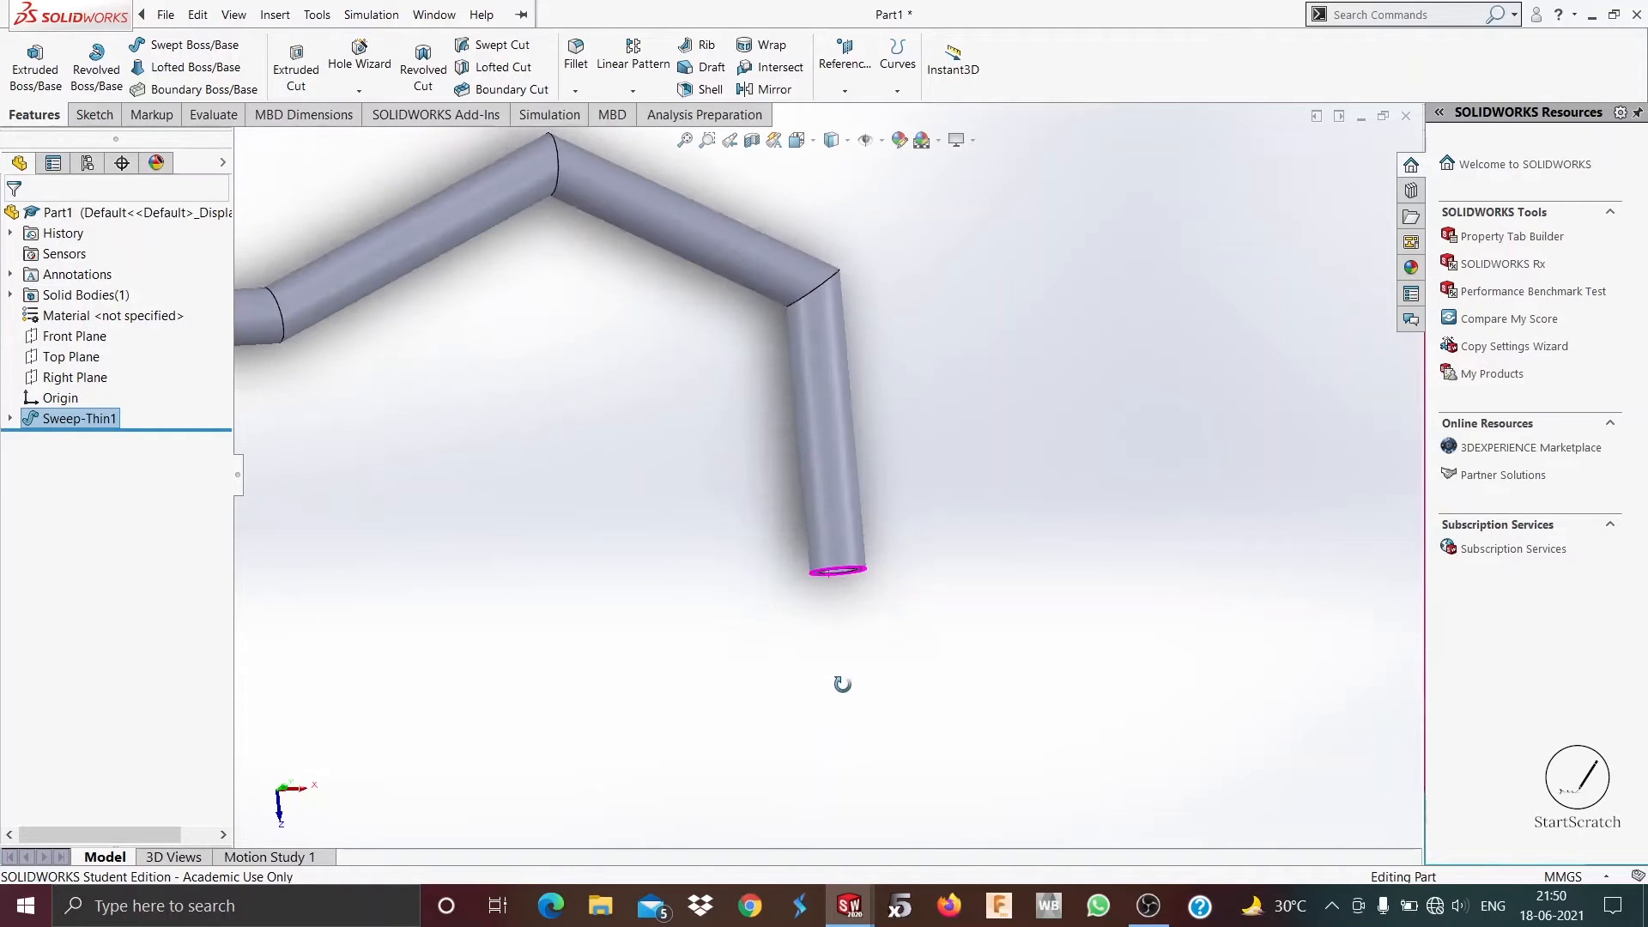
pyautogui.scroll(3, 504, 598)
pyautogui.moveTo(471, 563); pyautogui.dragTo(503, 777, button='middle')
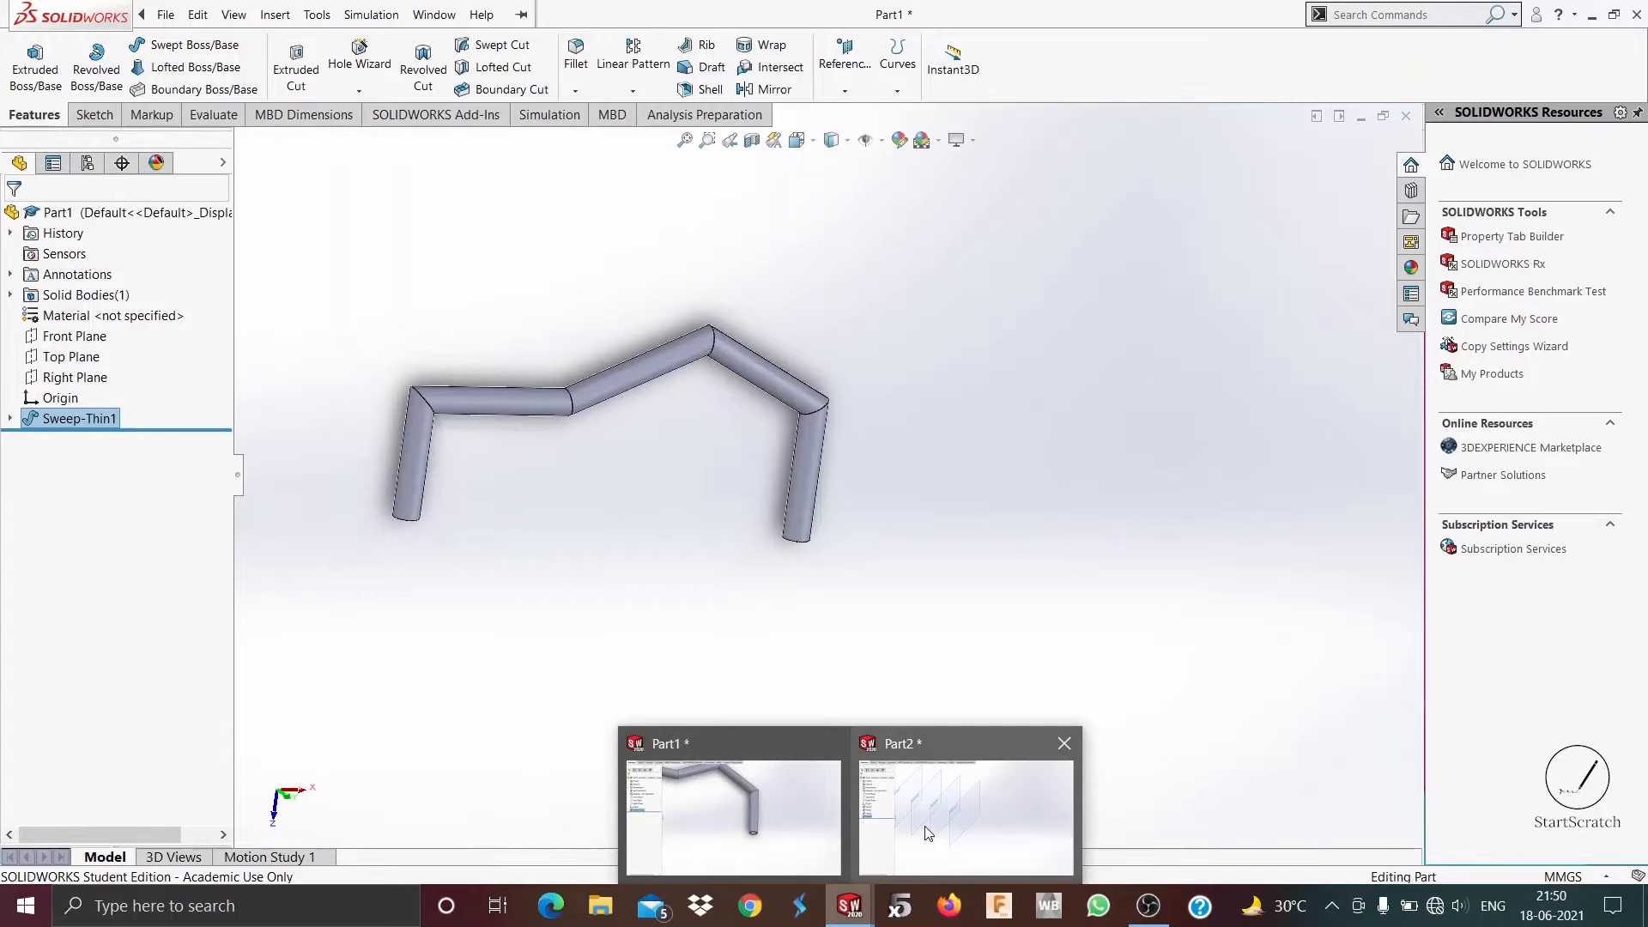
# Step: In Part2, sketch a circle of about 25 mm radius centred on the origin on Plane1 and finish the sketch
pyautogui.click(928, 831)
pyautogui.click(846, 779)
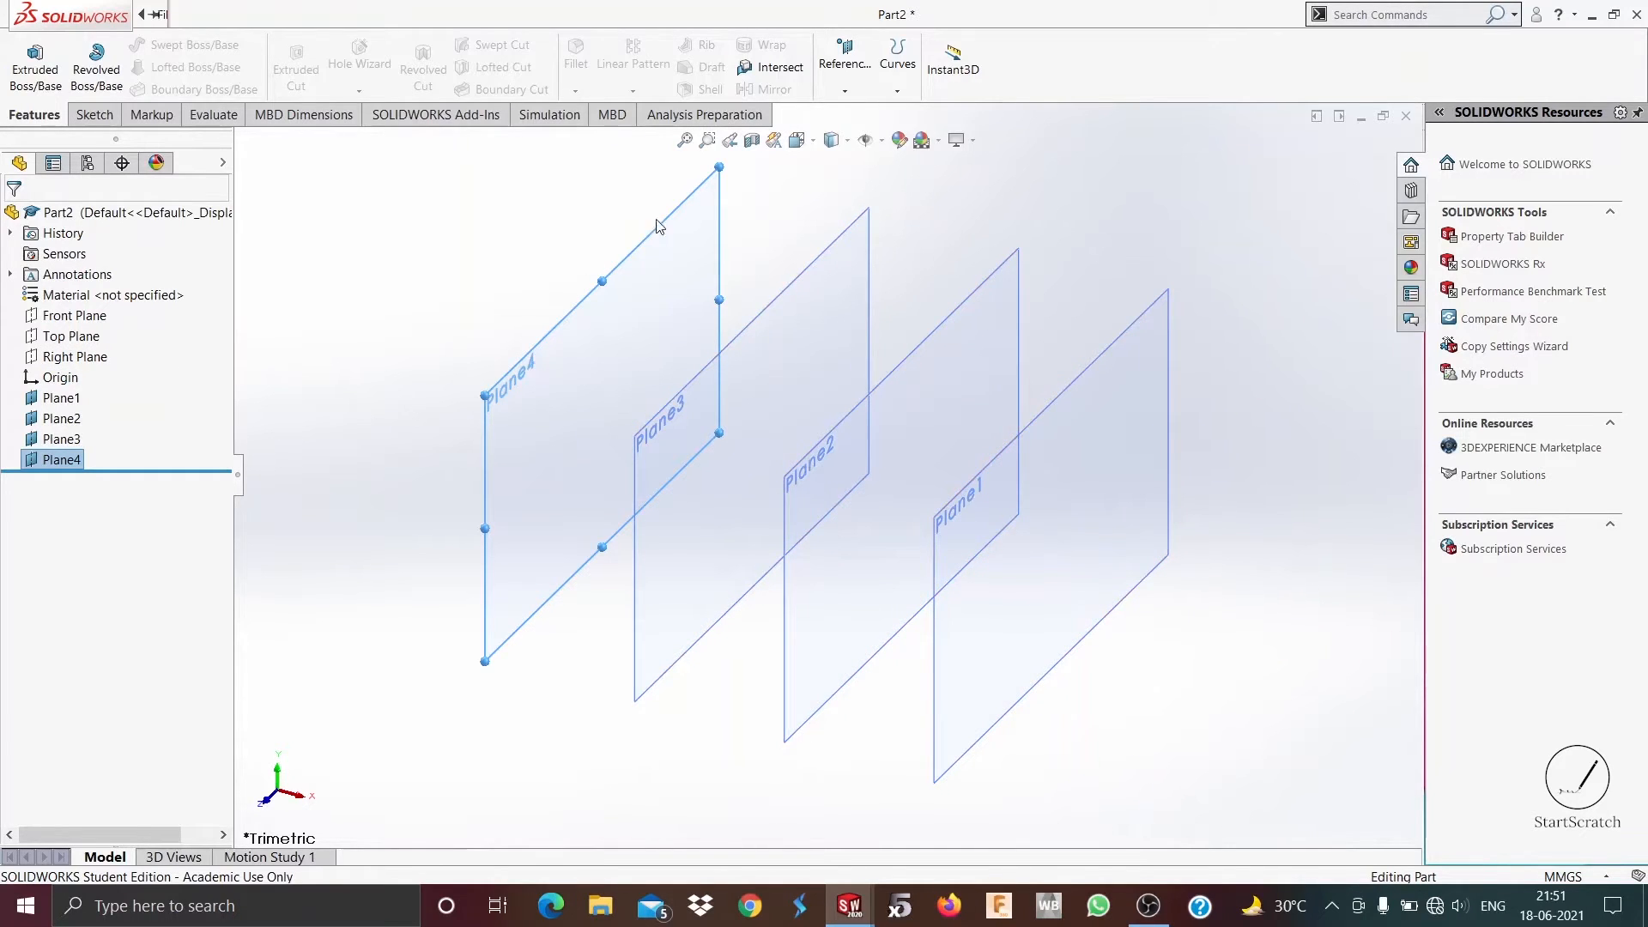
pyautogui.click(1069, 499)
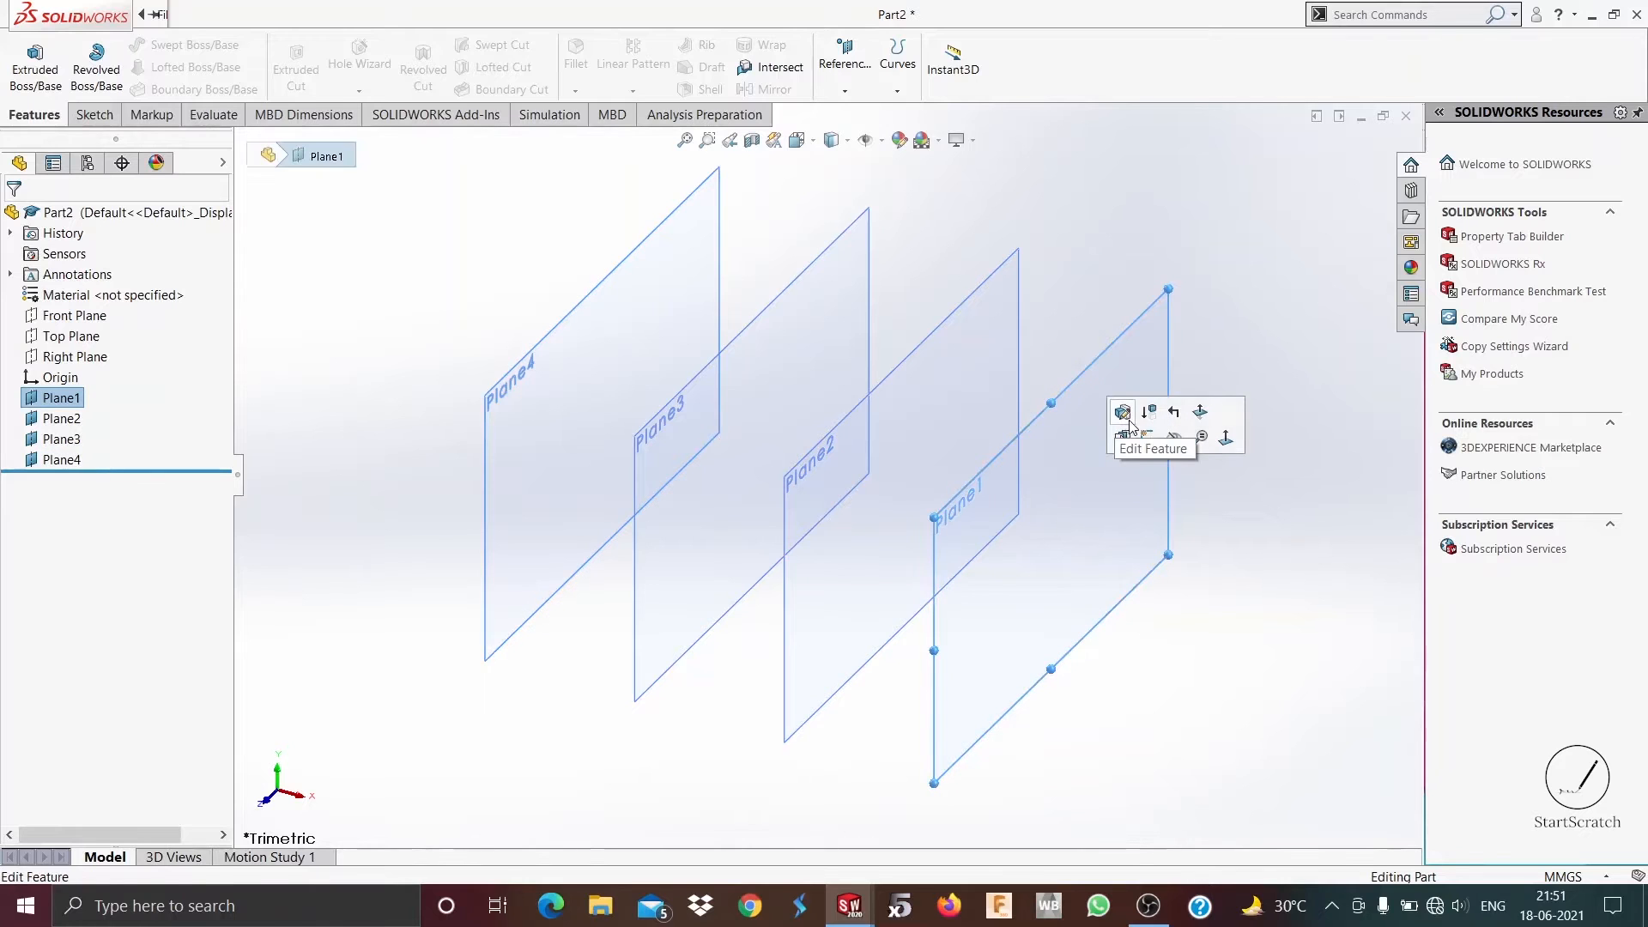
pyautogui.click(1146, 438)
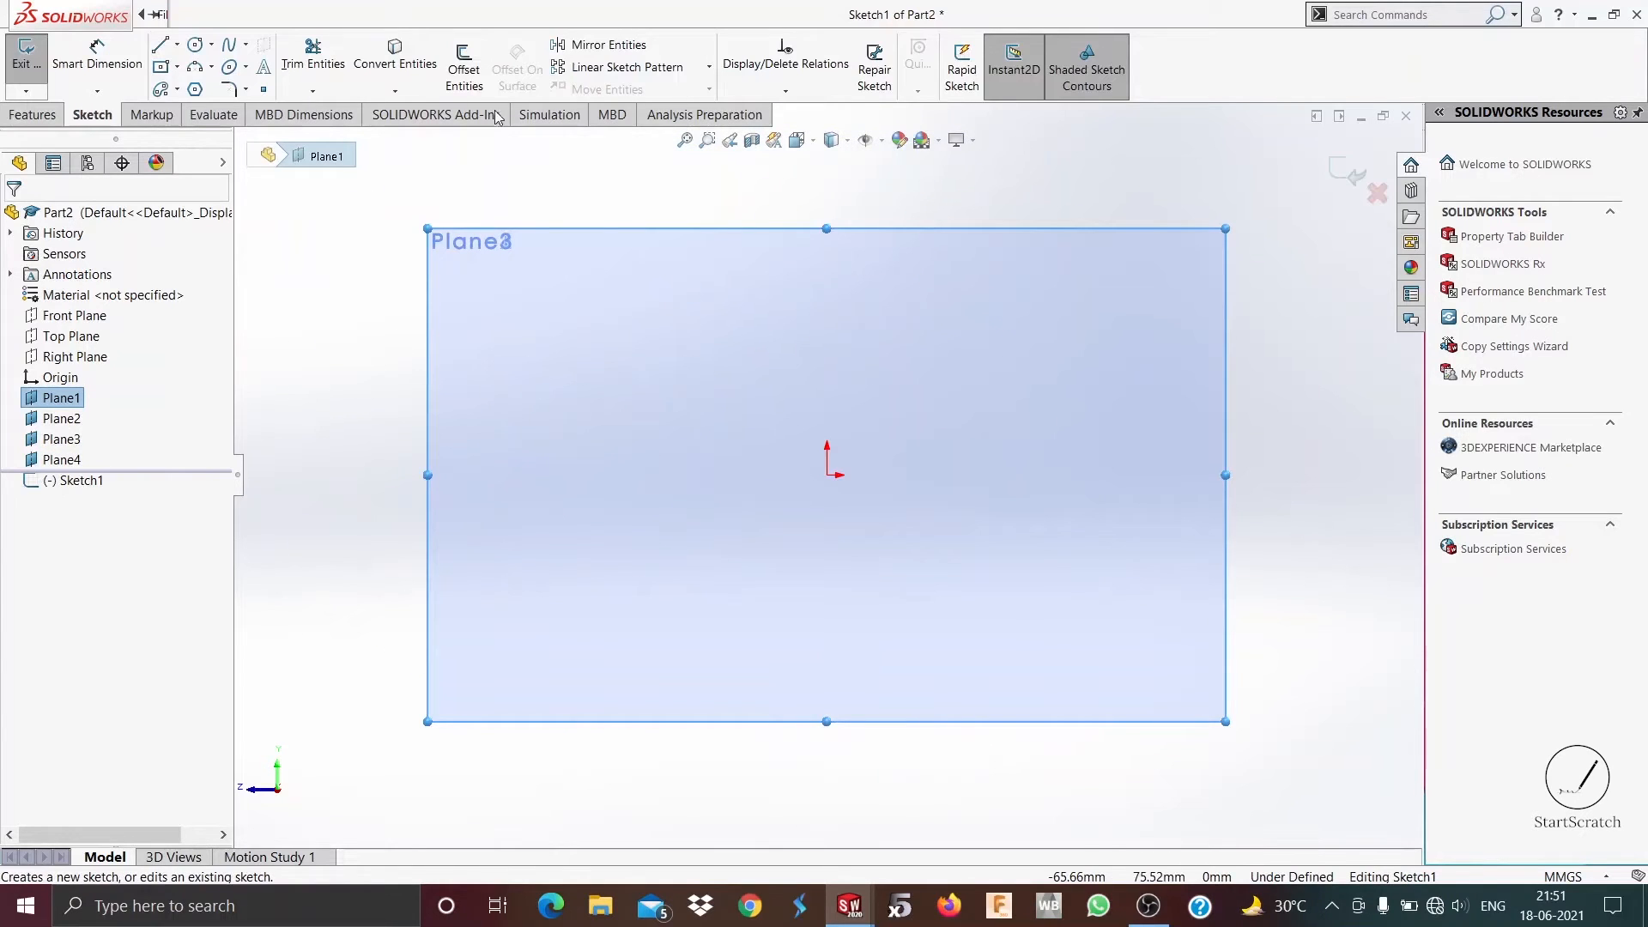
pyautogui.click(201, 45)
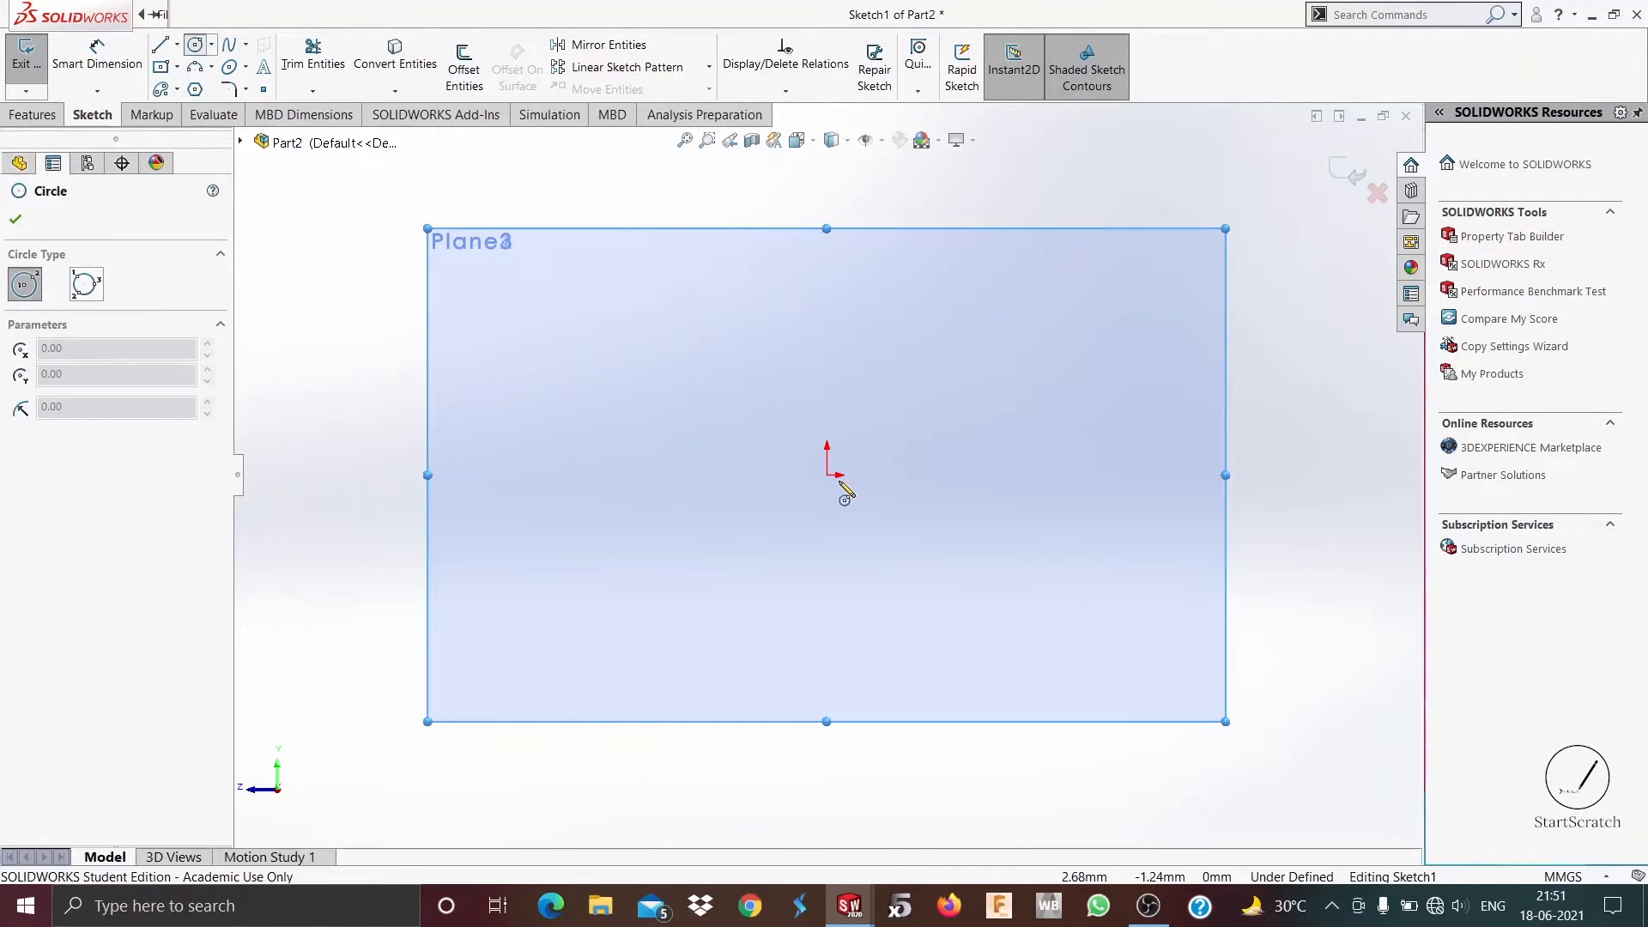
pyautogui.click(179, 68)
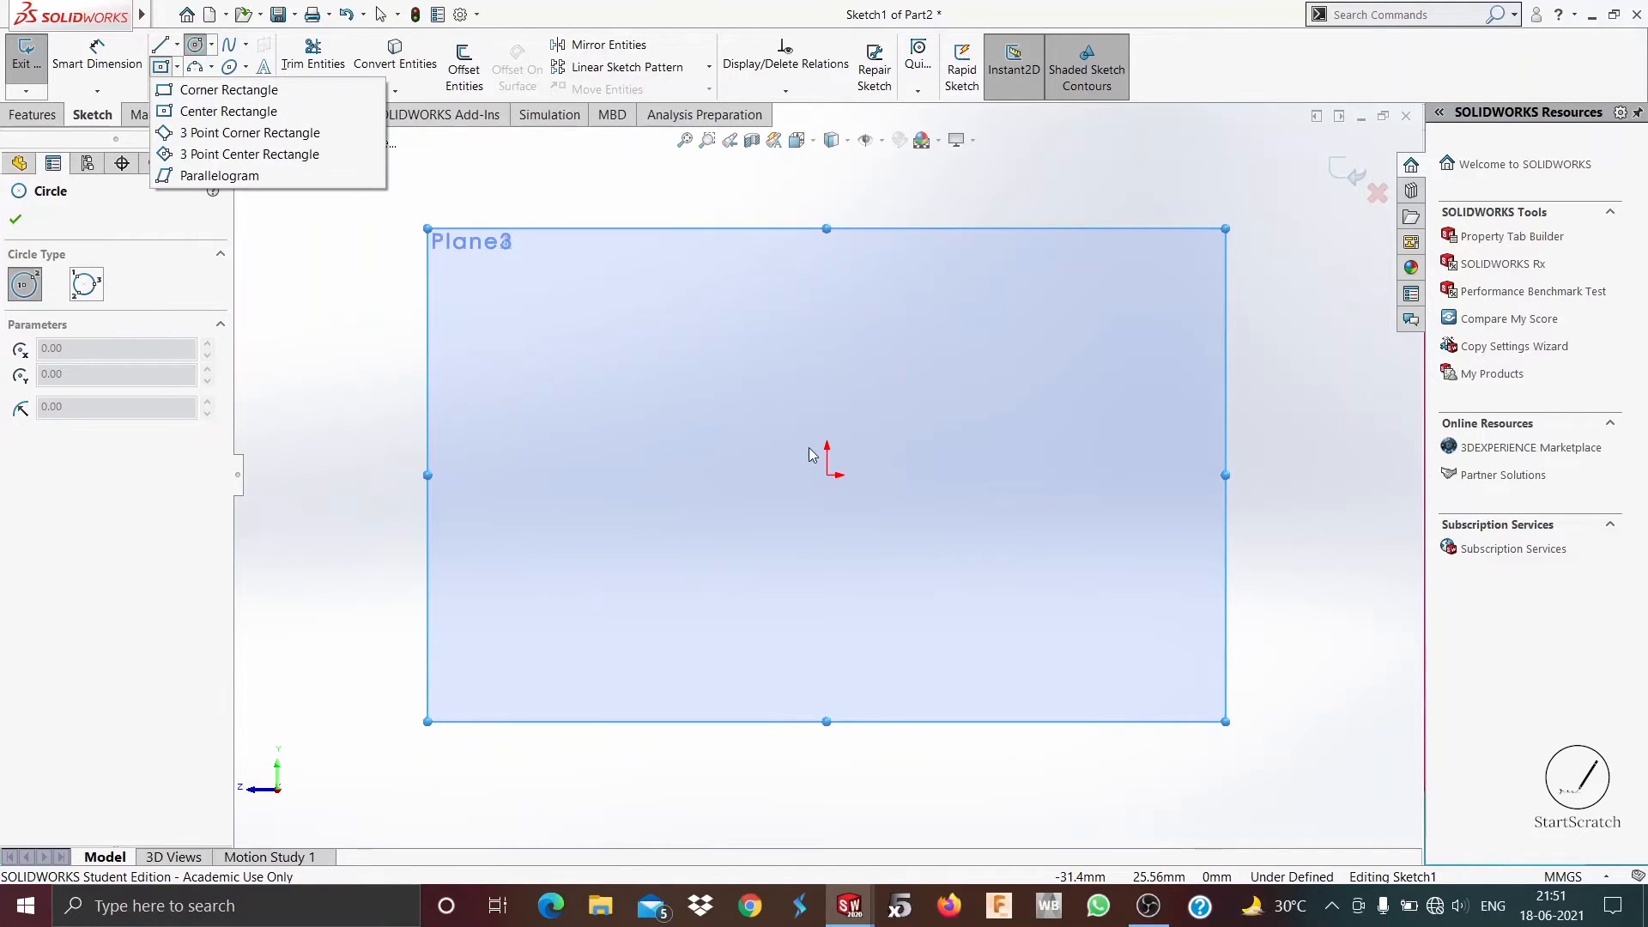
pyautogui.click(200, 48)
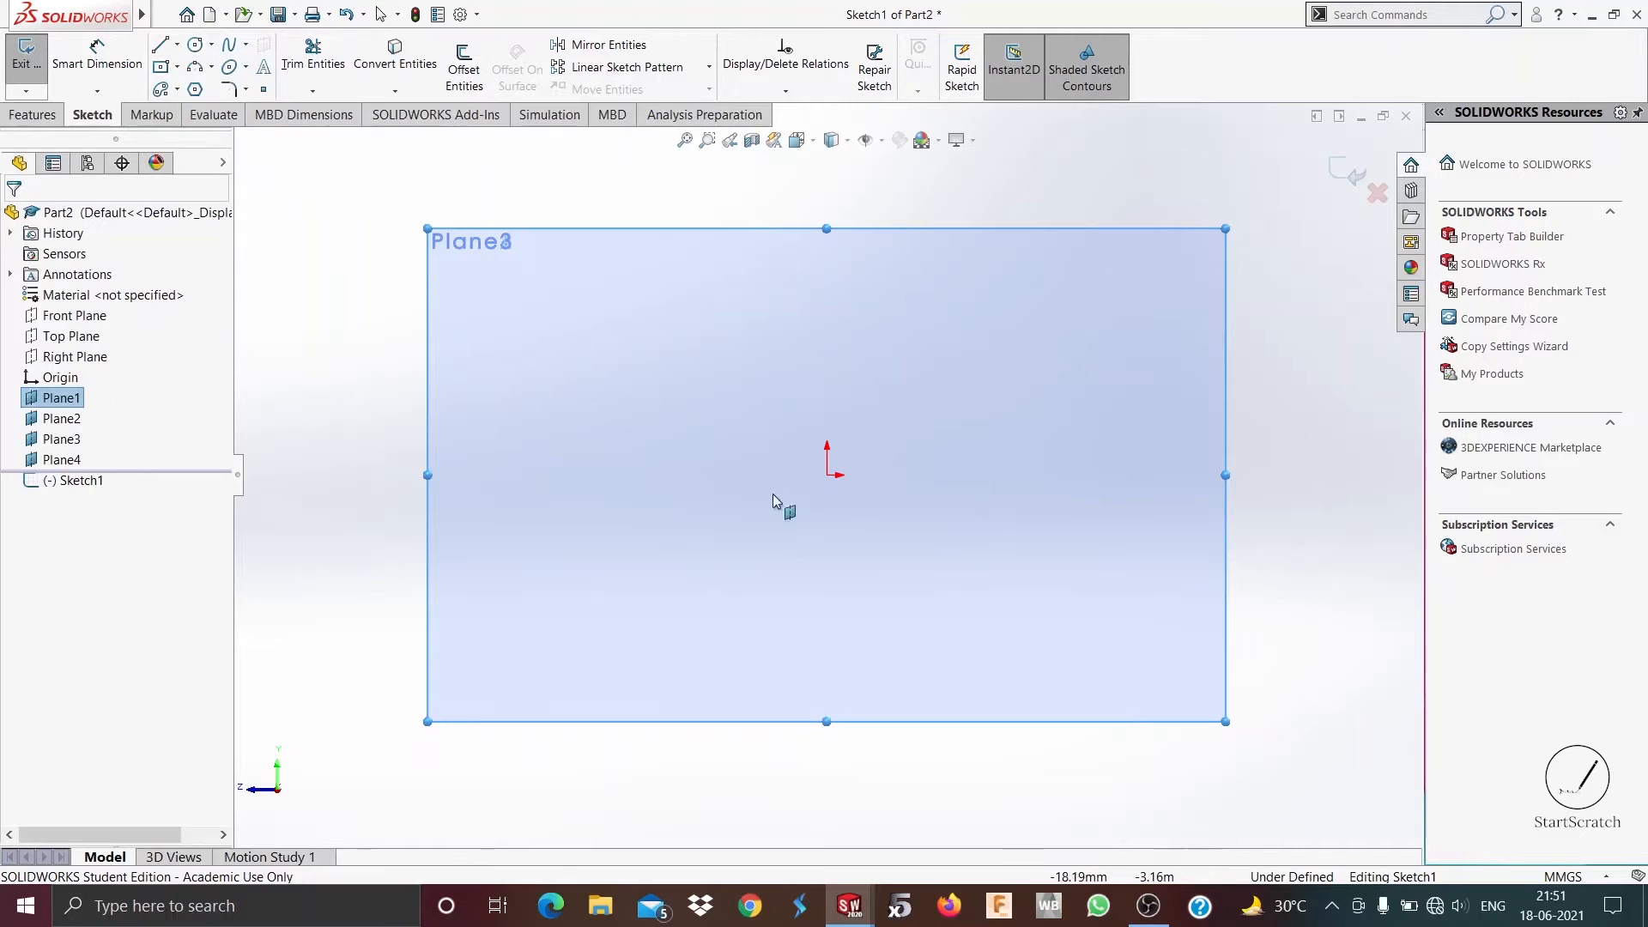
pyautogui.click(194, 44)
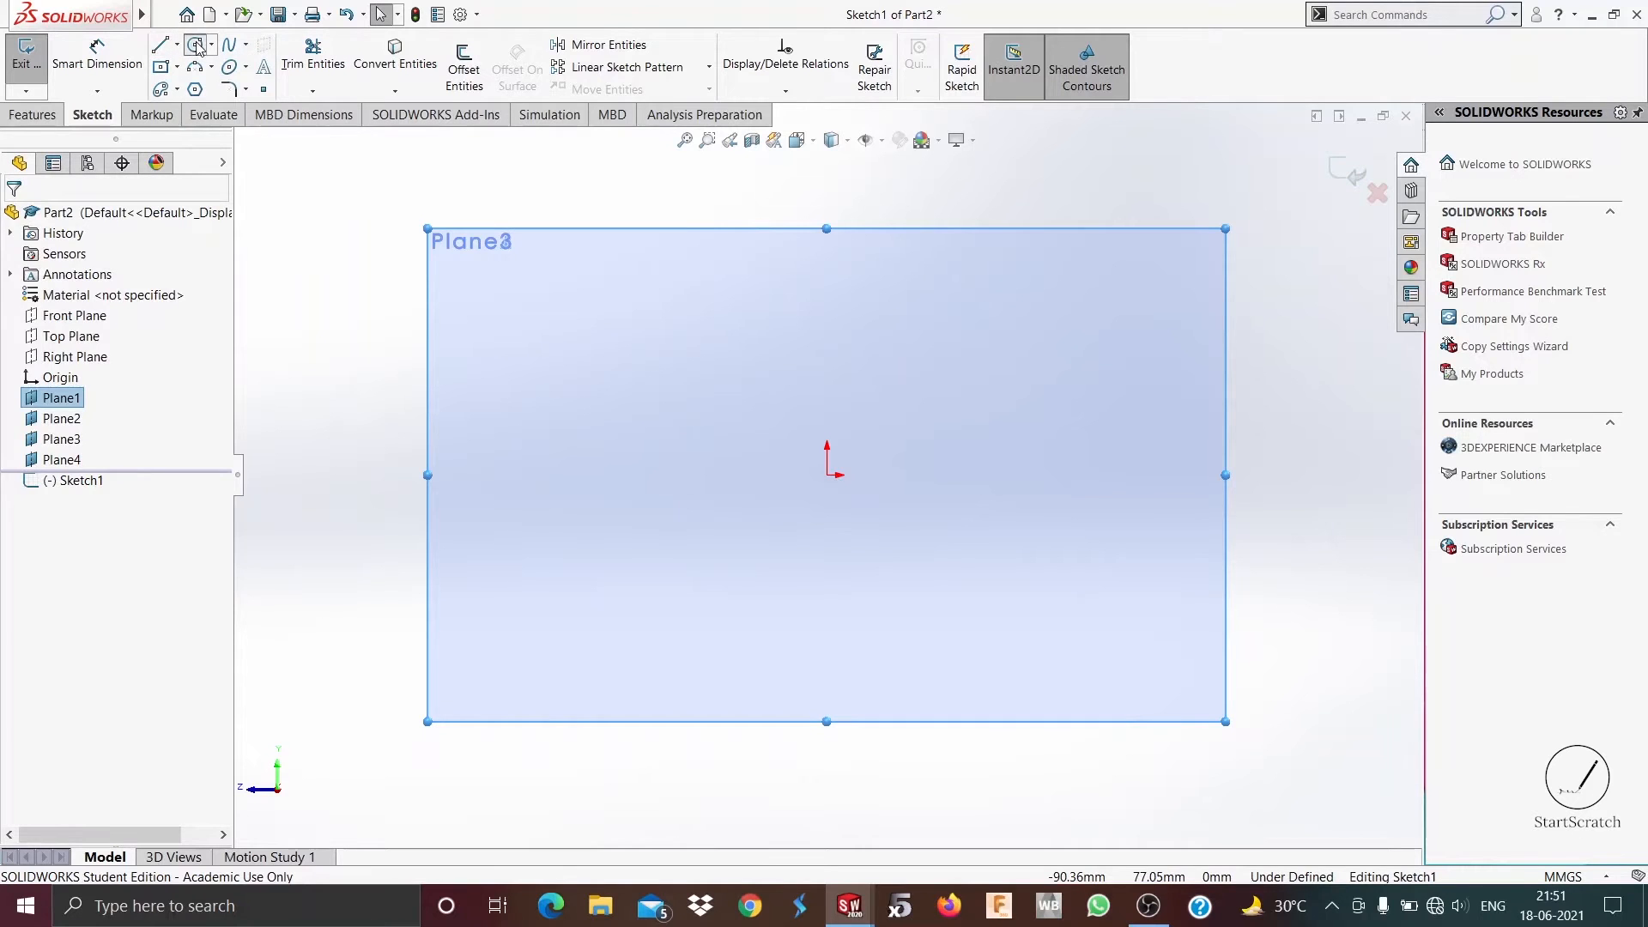
pyautogui.click(828, 474)
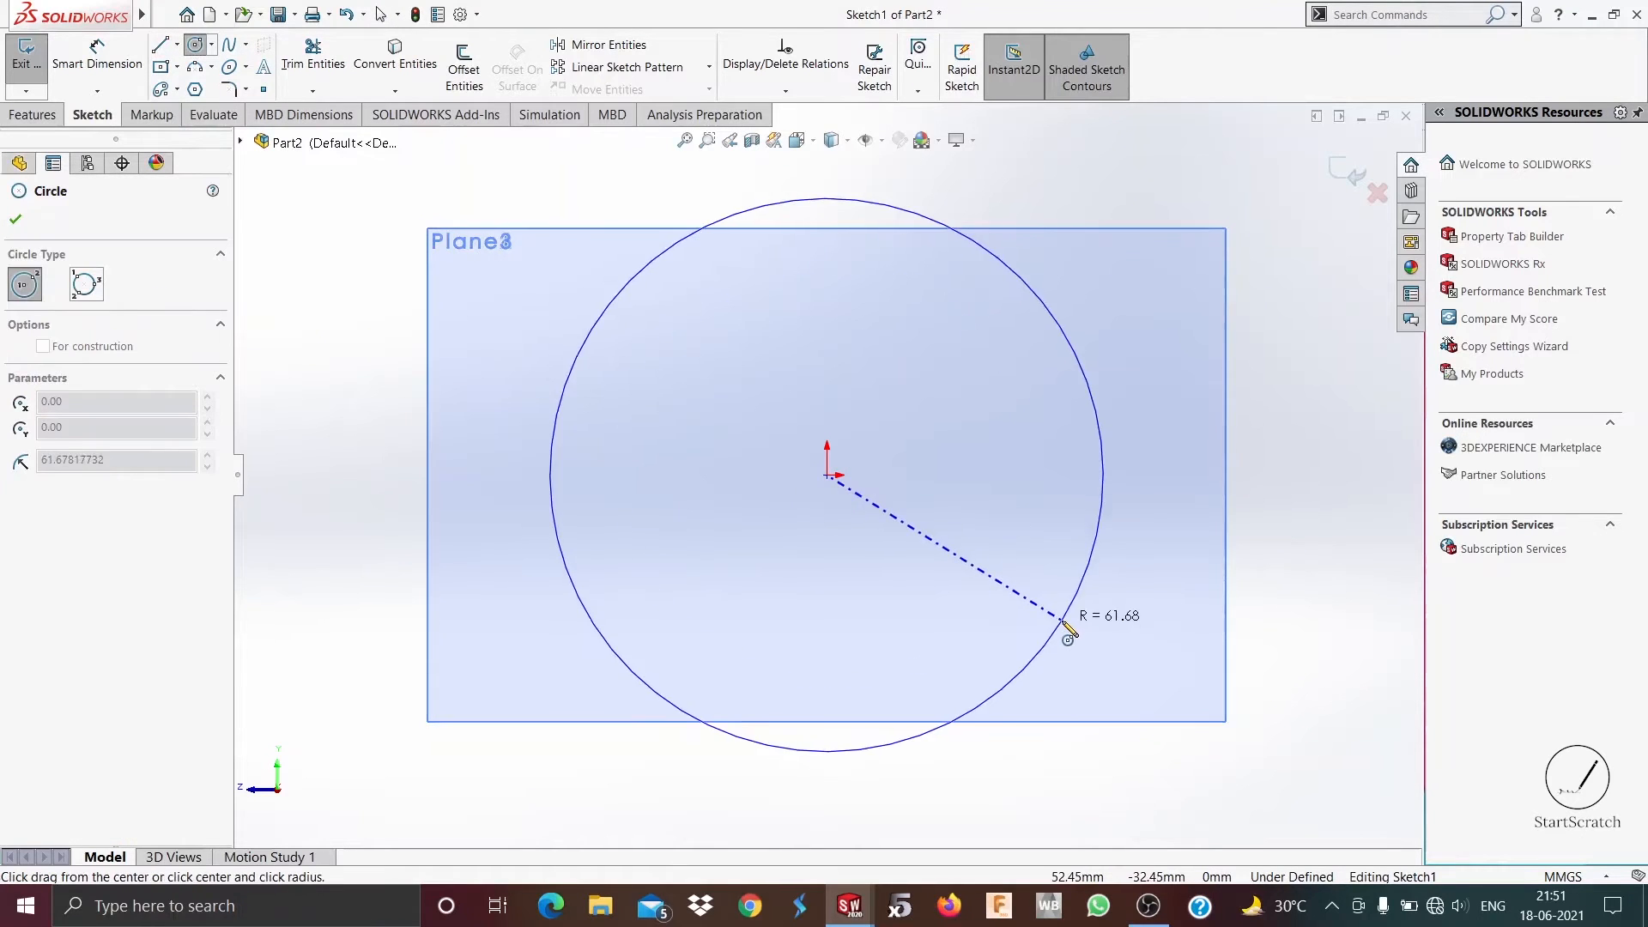
pyautogui.click(941, 504)
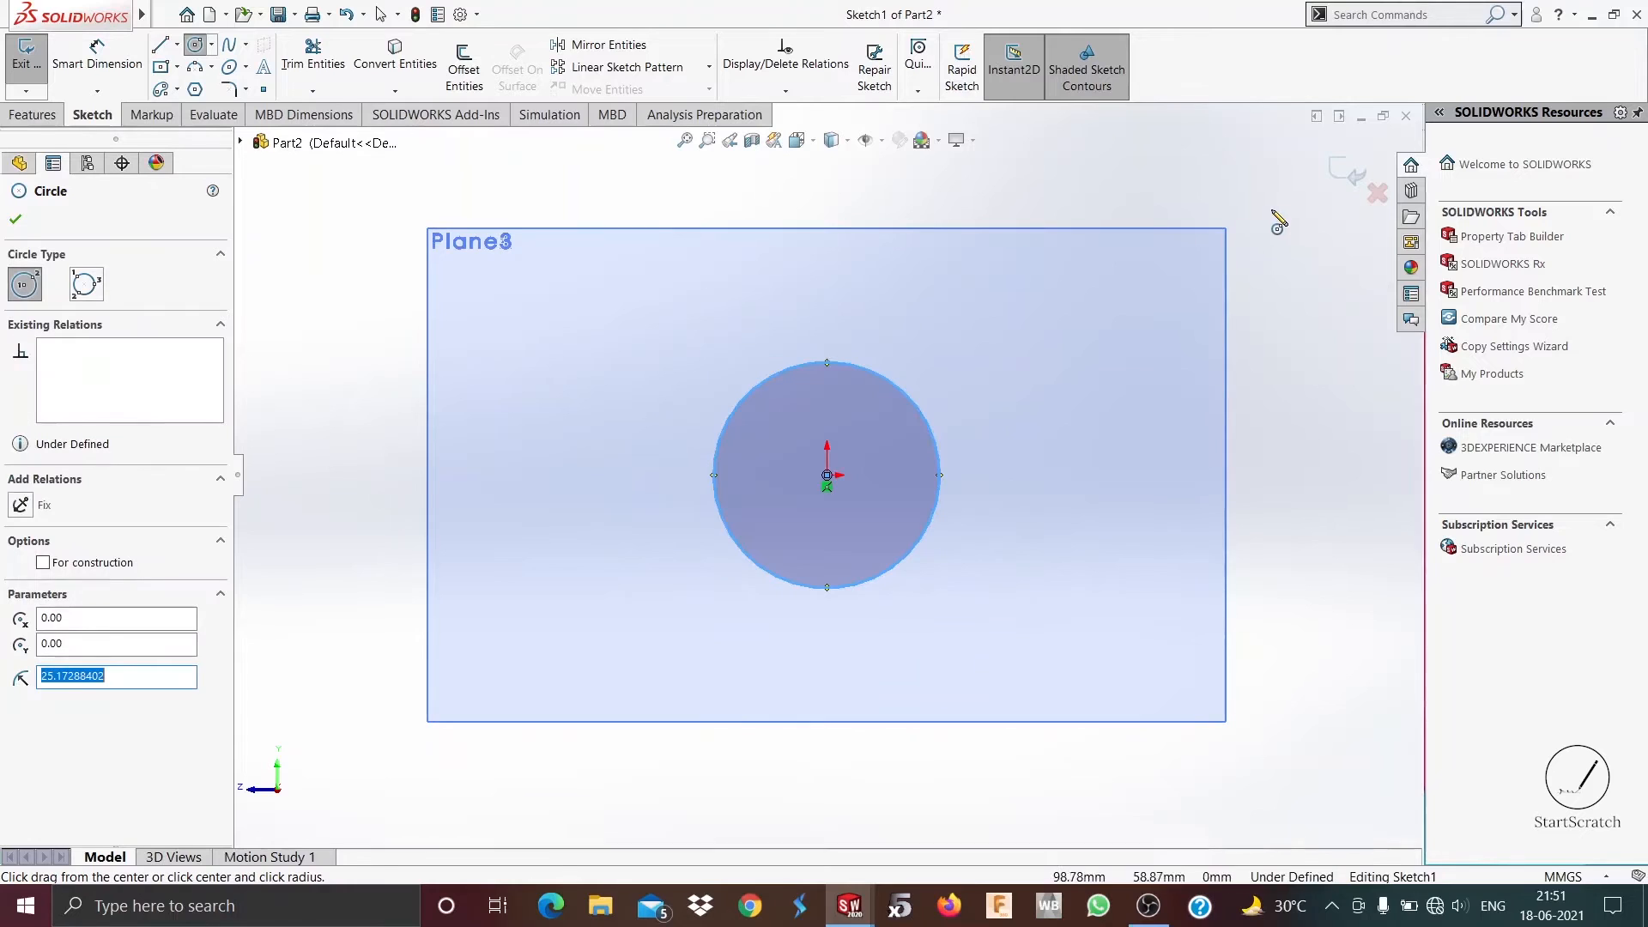
pyautogui.click(1346, 170)
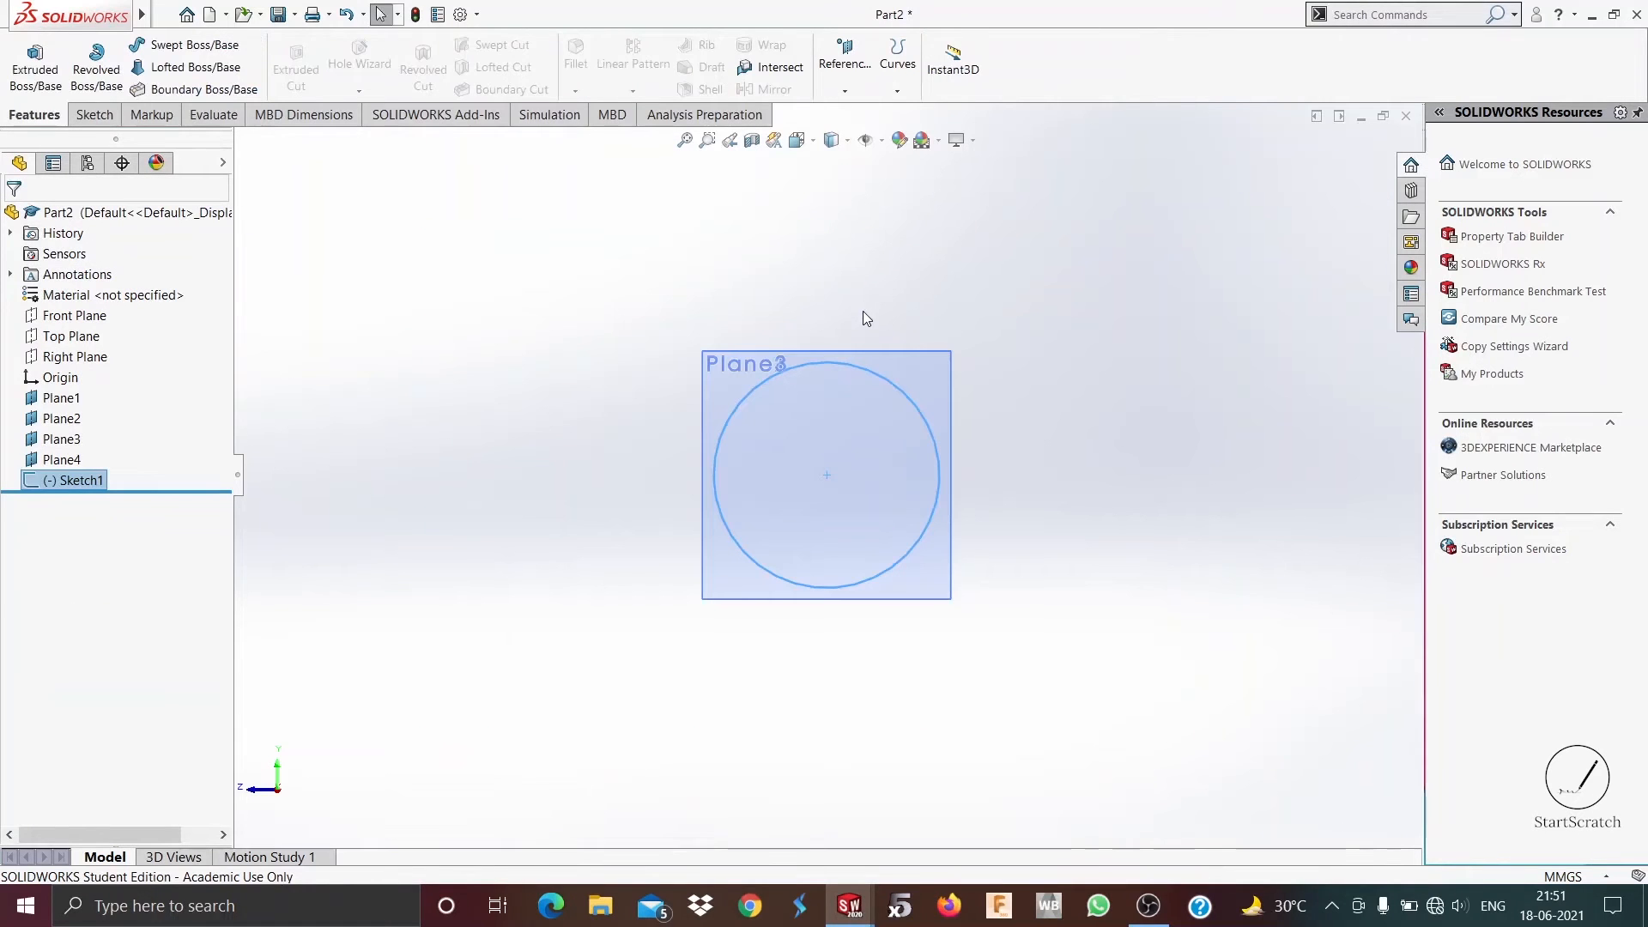
# Step: Sketch a center rectangle of about 67 x 58 mm around the origin on Plane2 and finish the sketch
pyautogui.moveTo(863, 311)
pyautogui.mouseDown(button='middle')
pyautogui.moveTo(934, 357)
pyautogui.moveTo(746, 368)
pyautogui.mouseUp(button='middle')
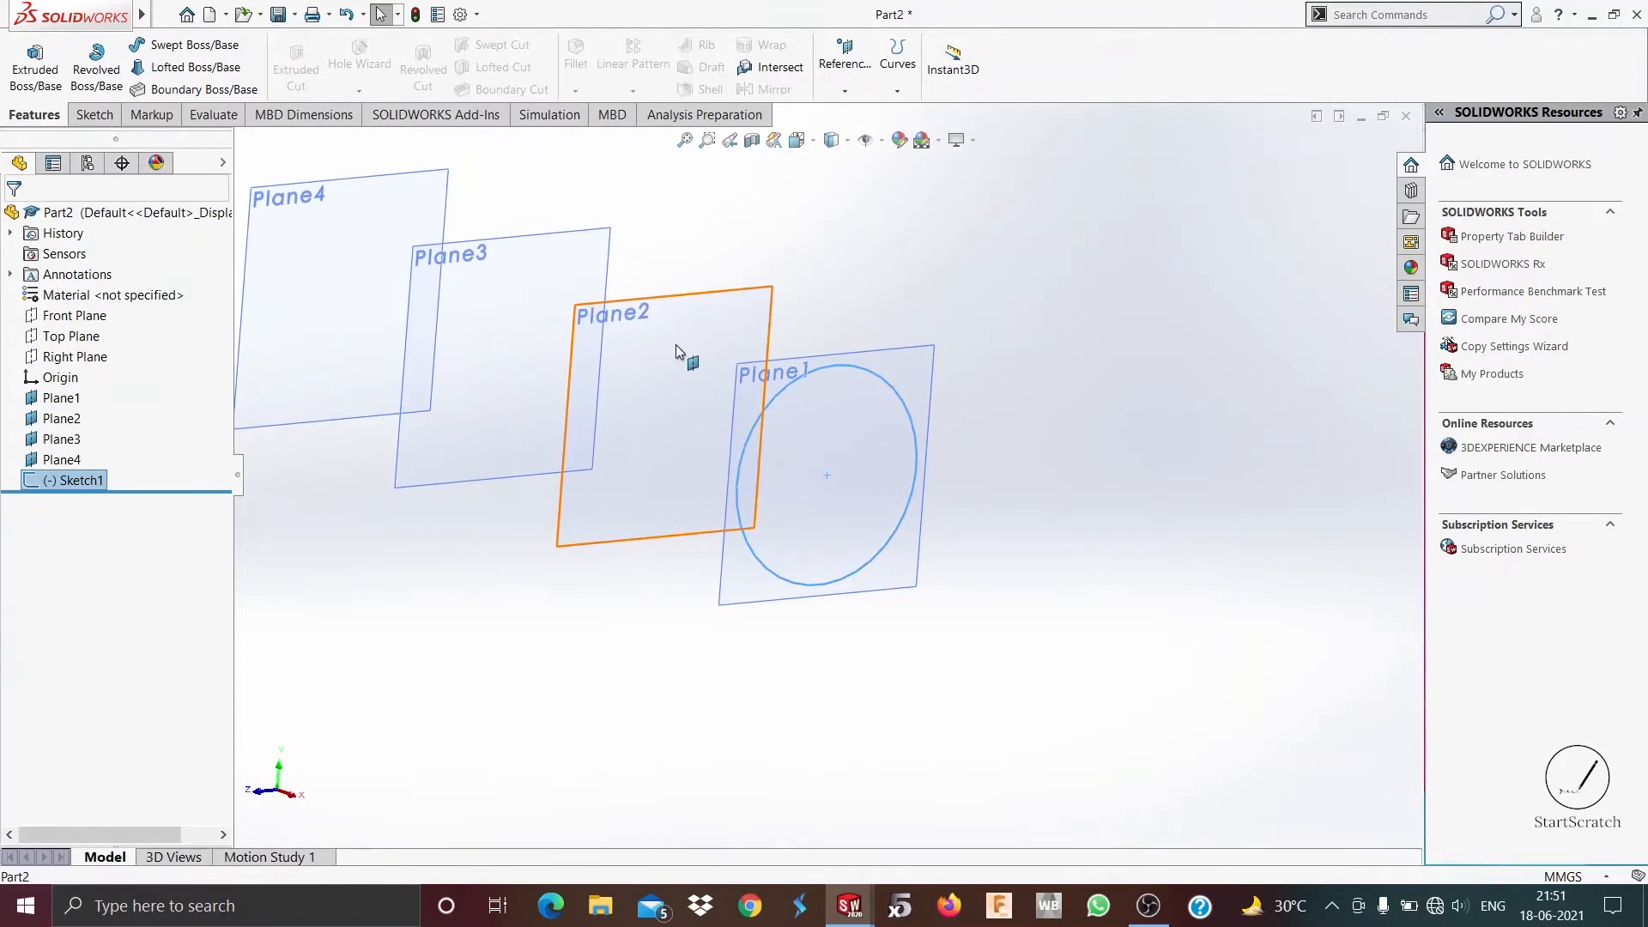
pyautogui.click(710, 318)
pyautogui.click(752, 294)
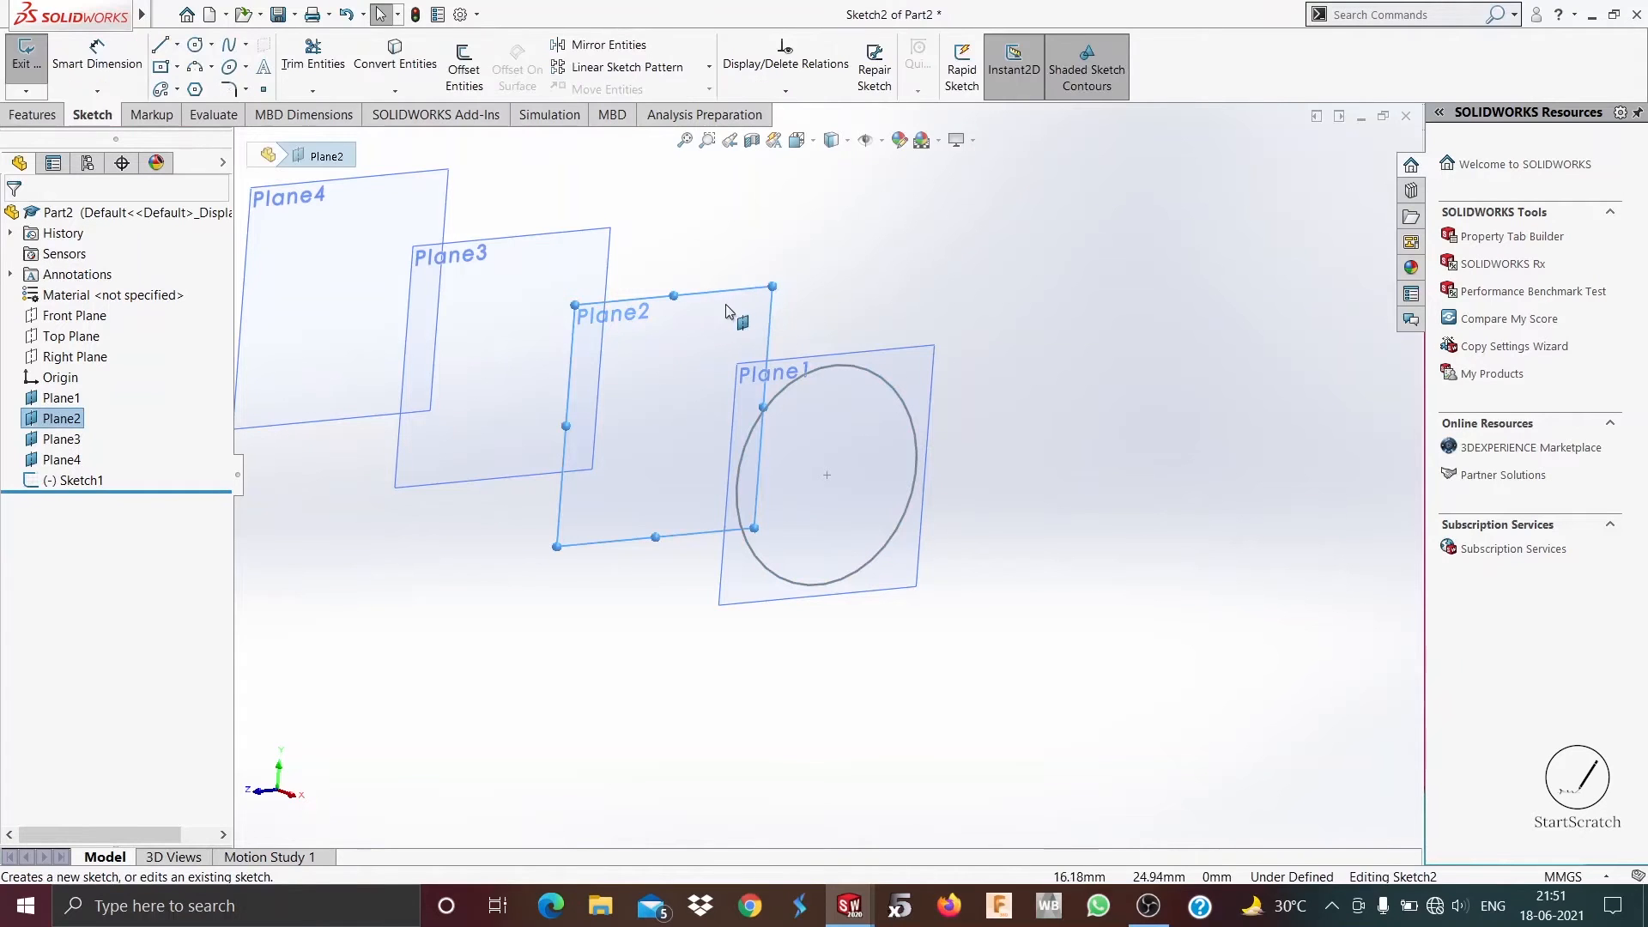
pyautogui.click(178, 68)
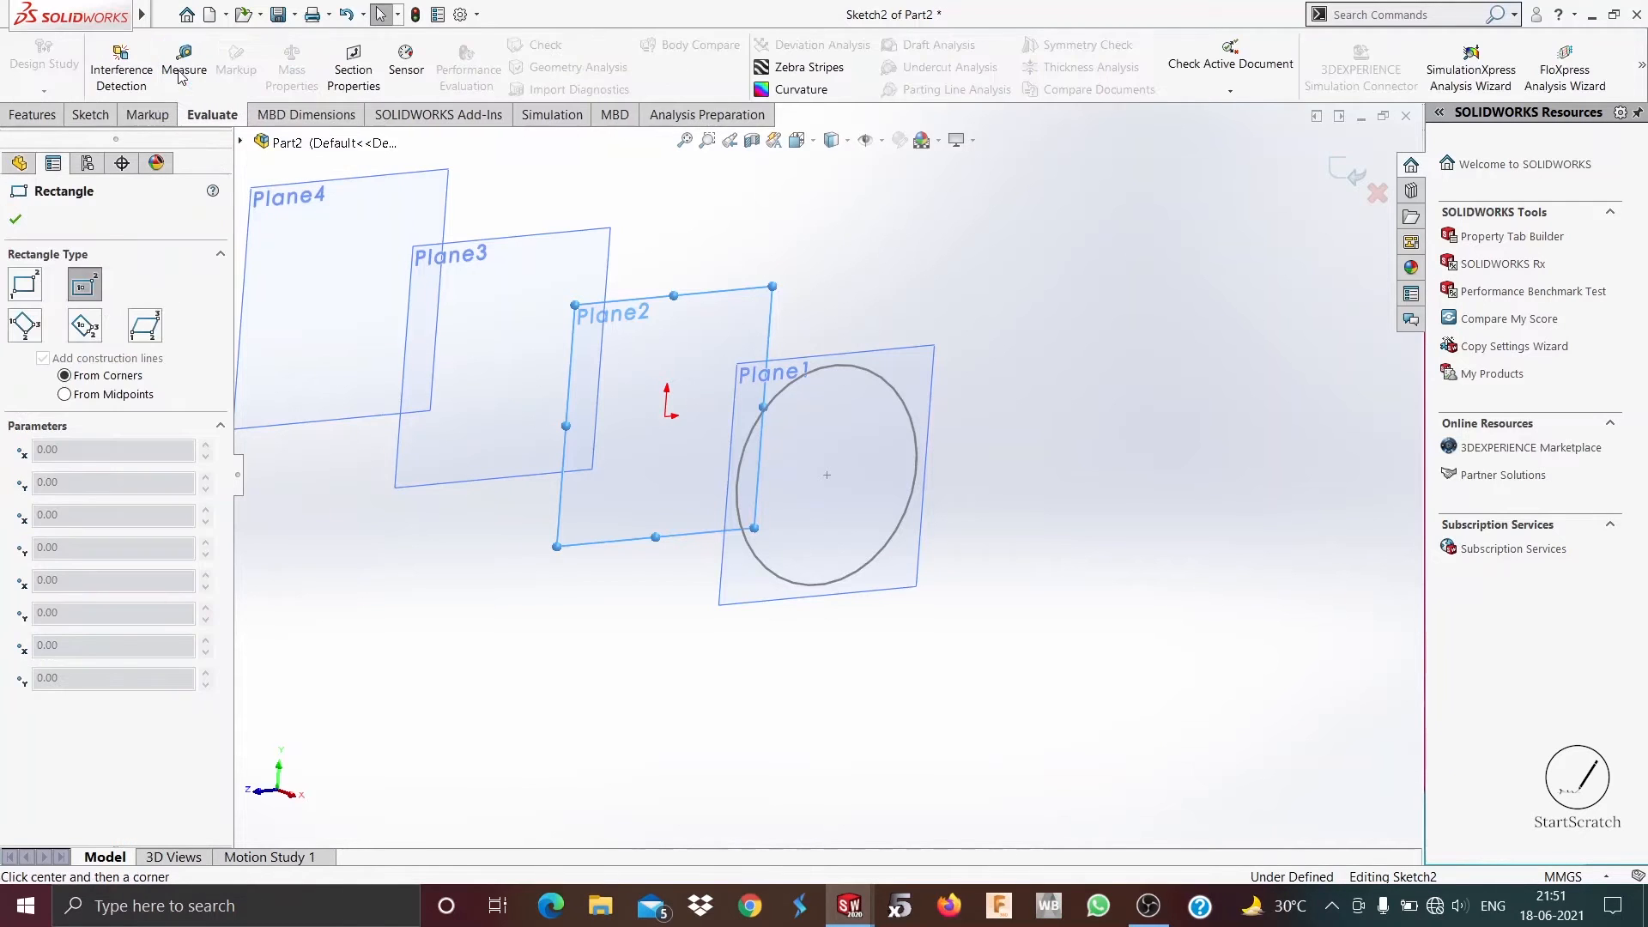
pyautogui.click(182, 73)
pyautogui.click(91, 115)
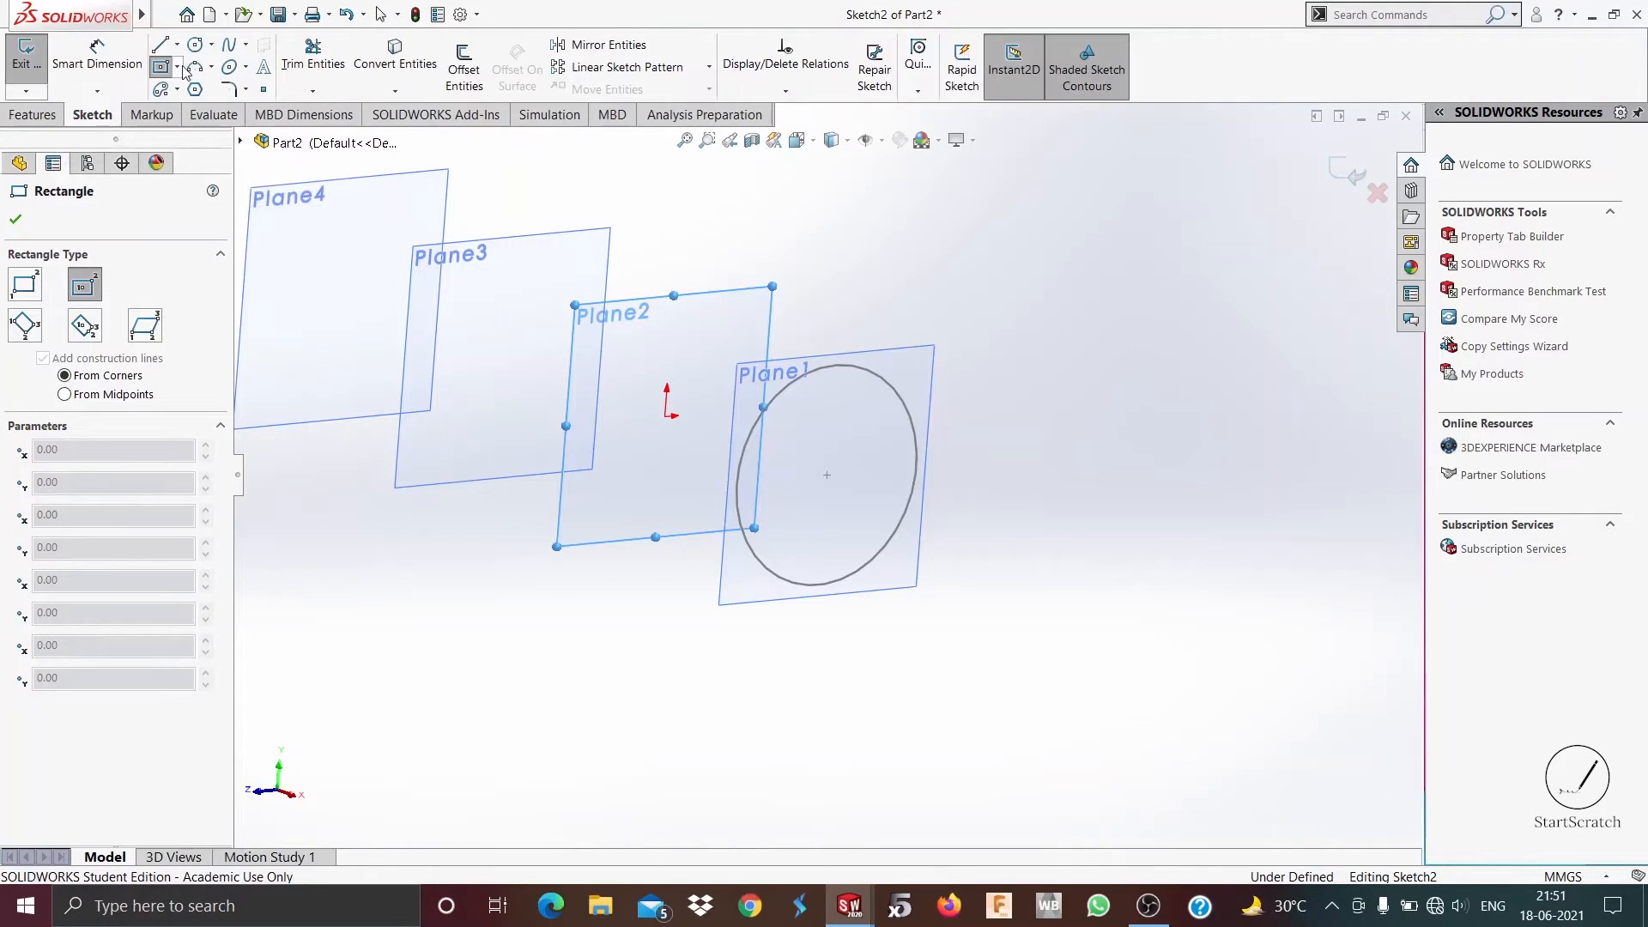
pyautogui.click(179, 68)
pyautogui.click(189, 111)
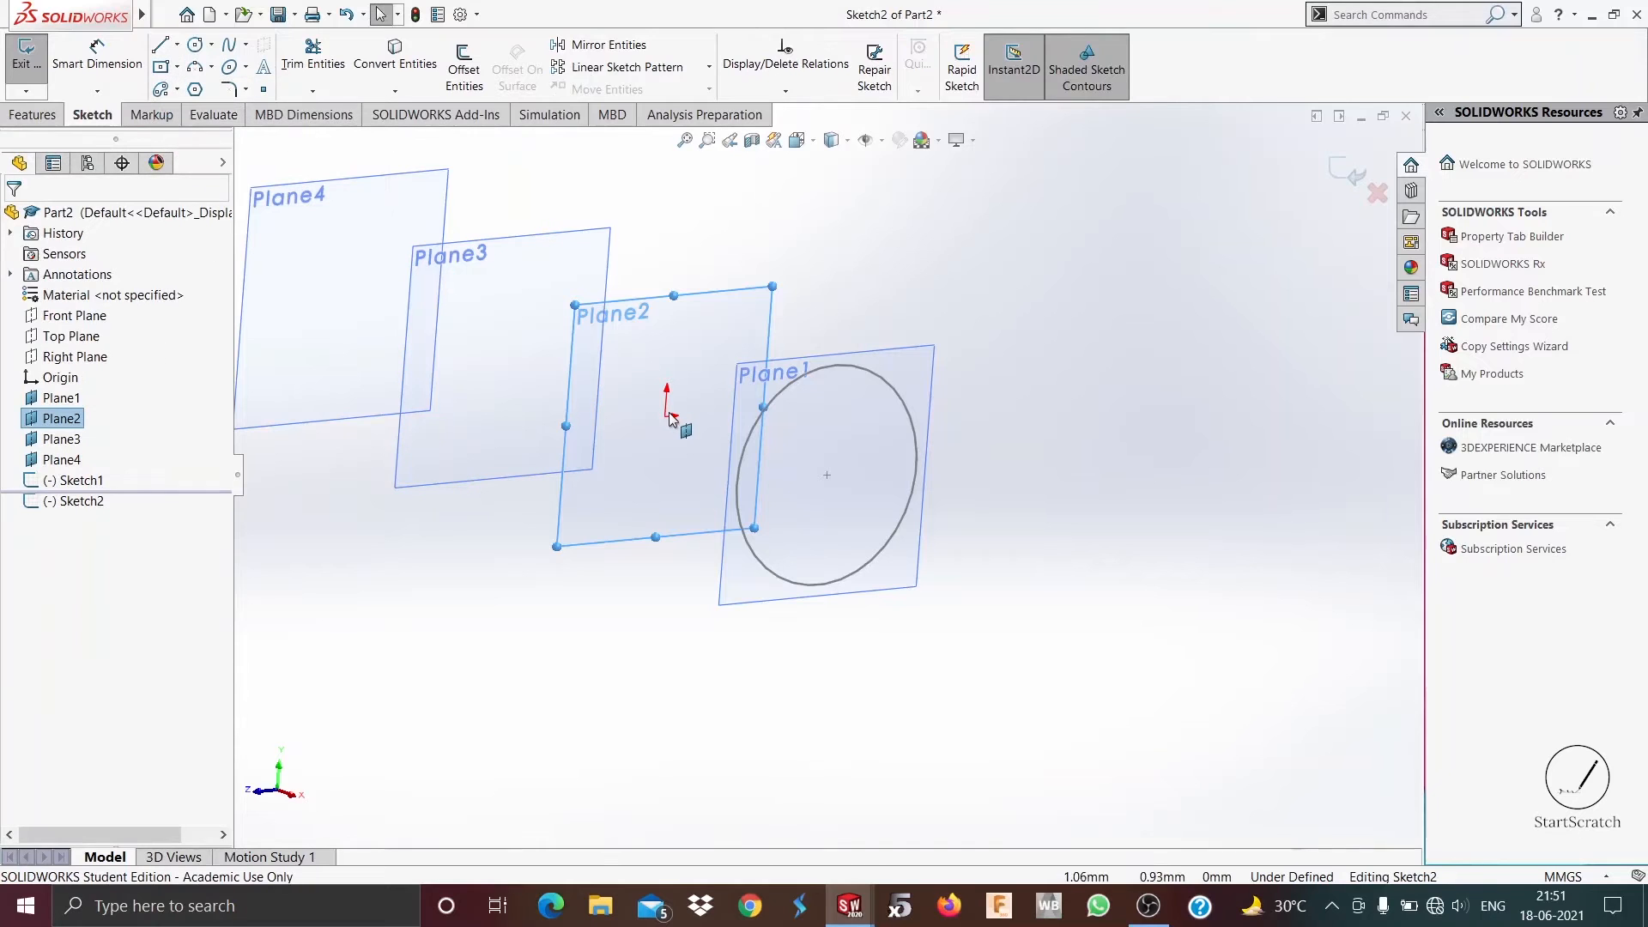
pyautogui.click(178, 67)
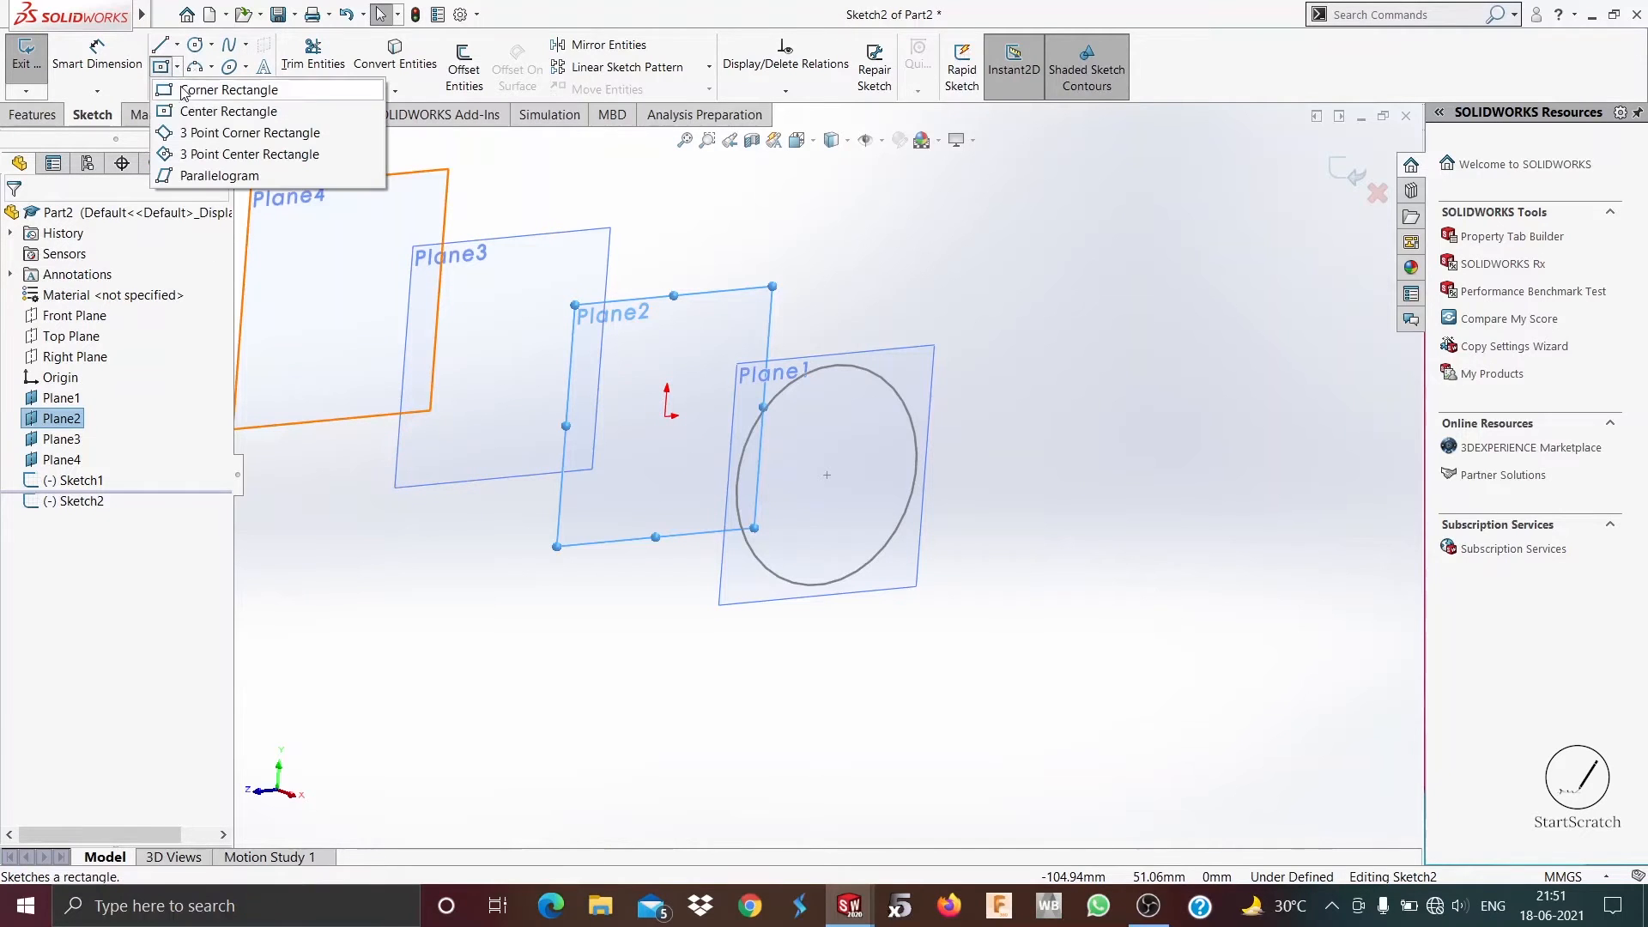
pyautogui.click(189, 120)
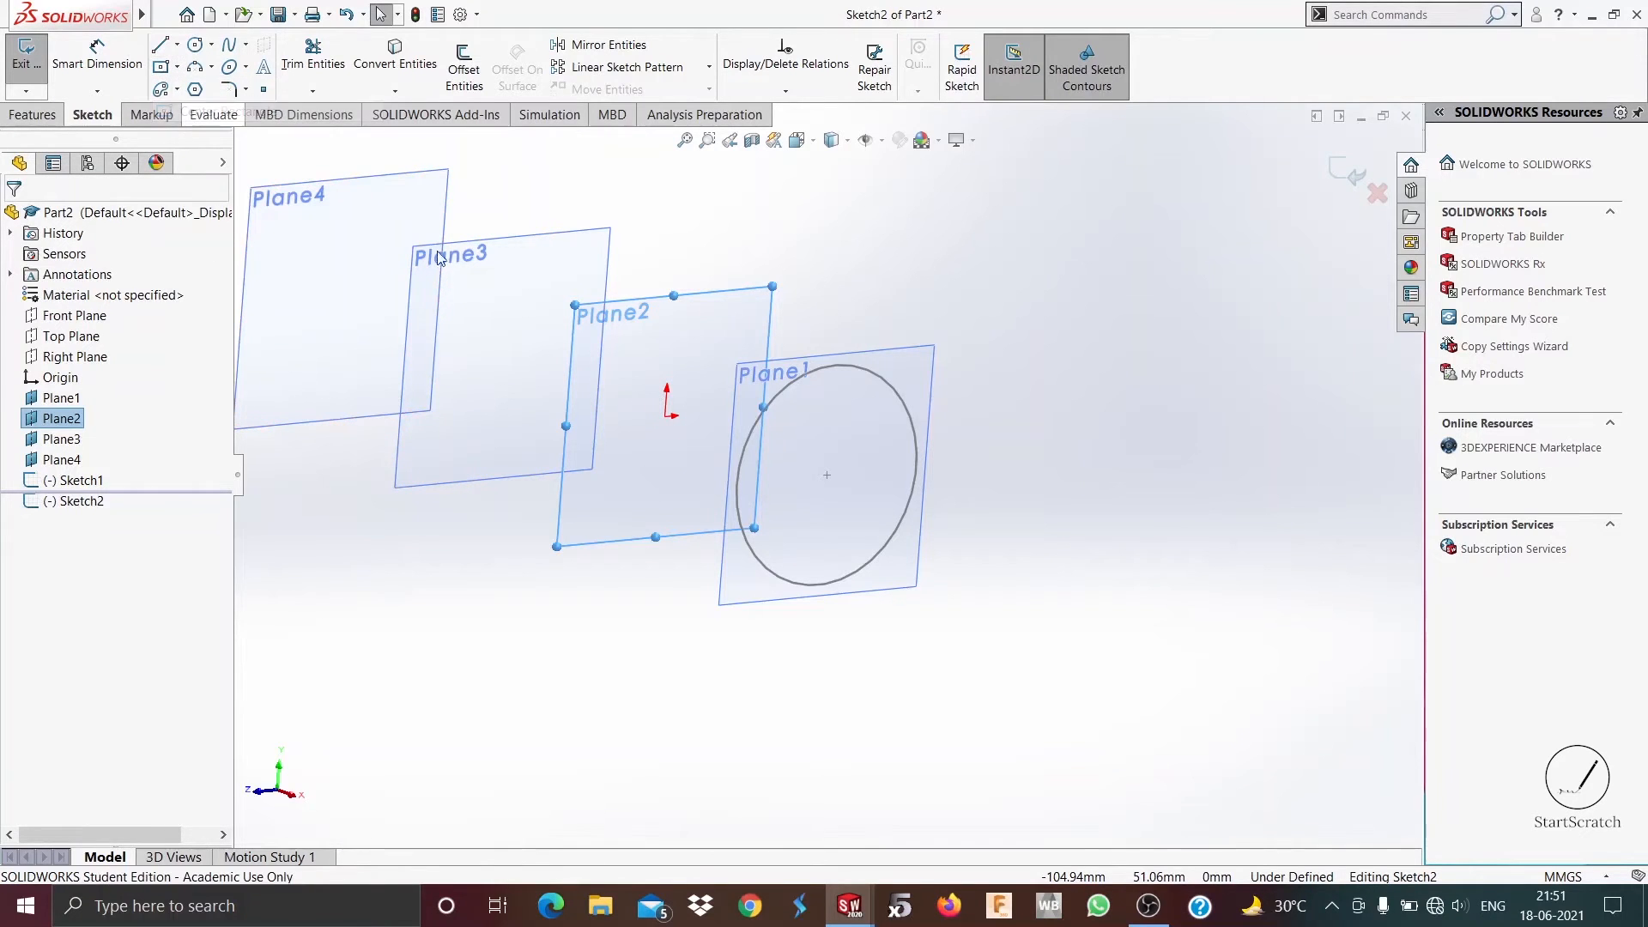
pyautogui.click(665, 417)
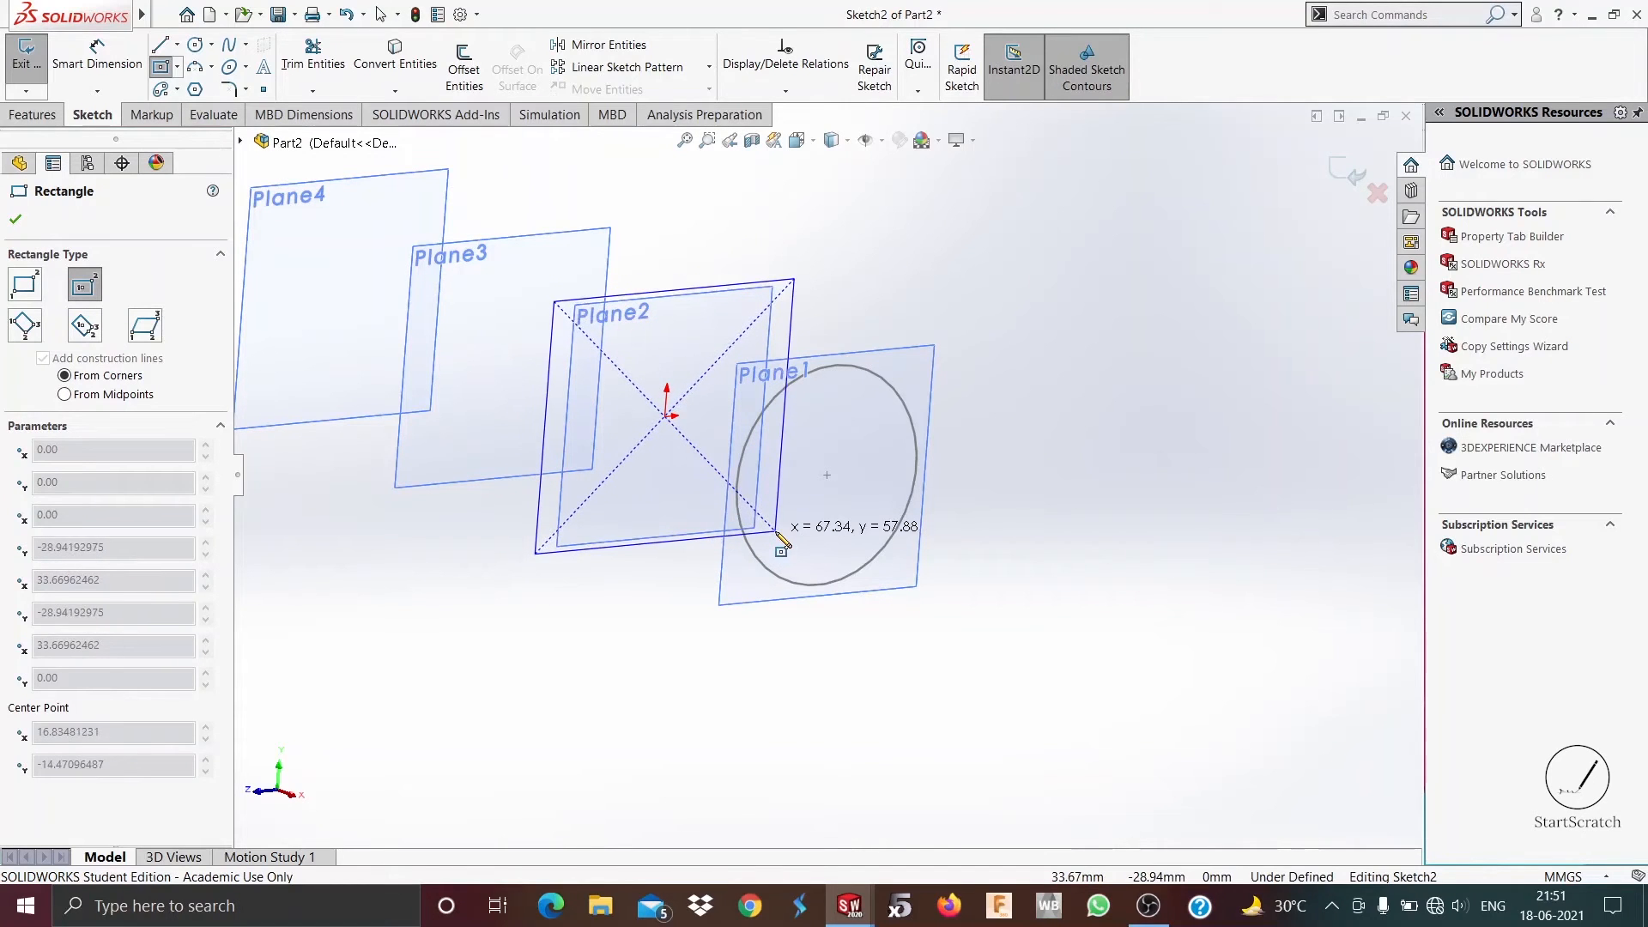
pyautogui.click(775, 531)
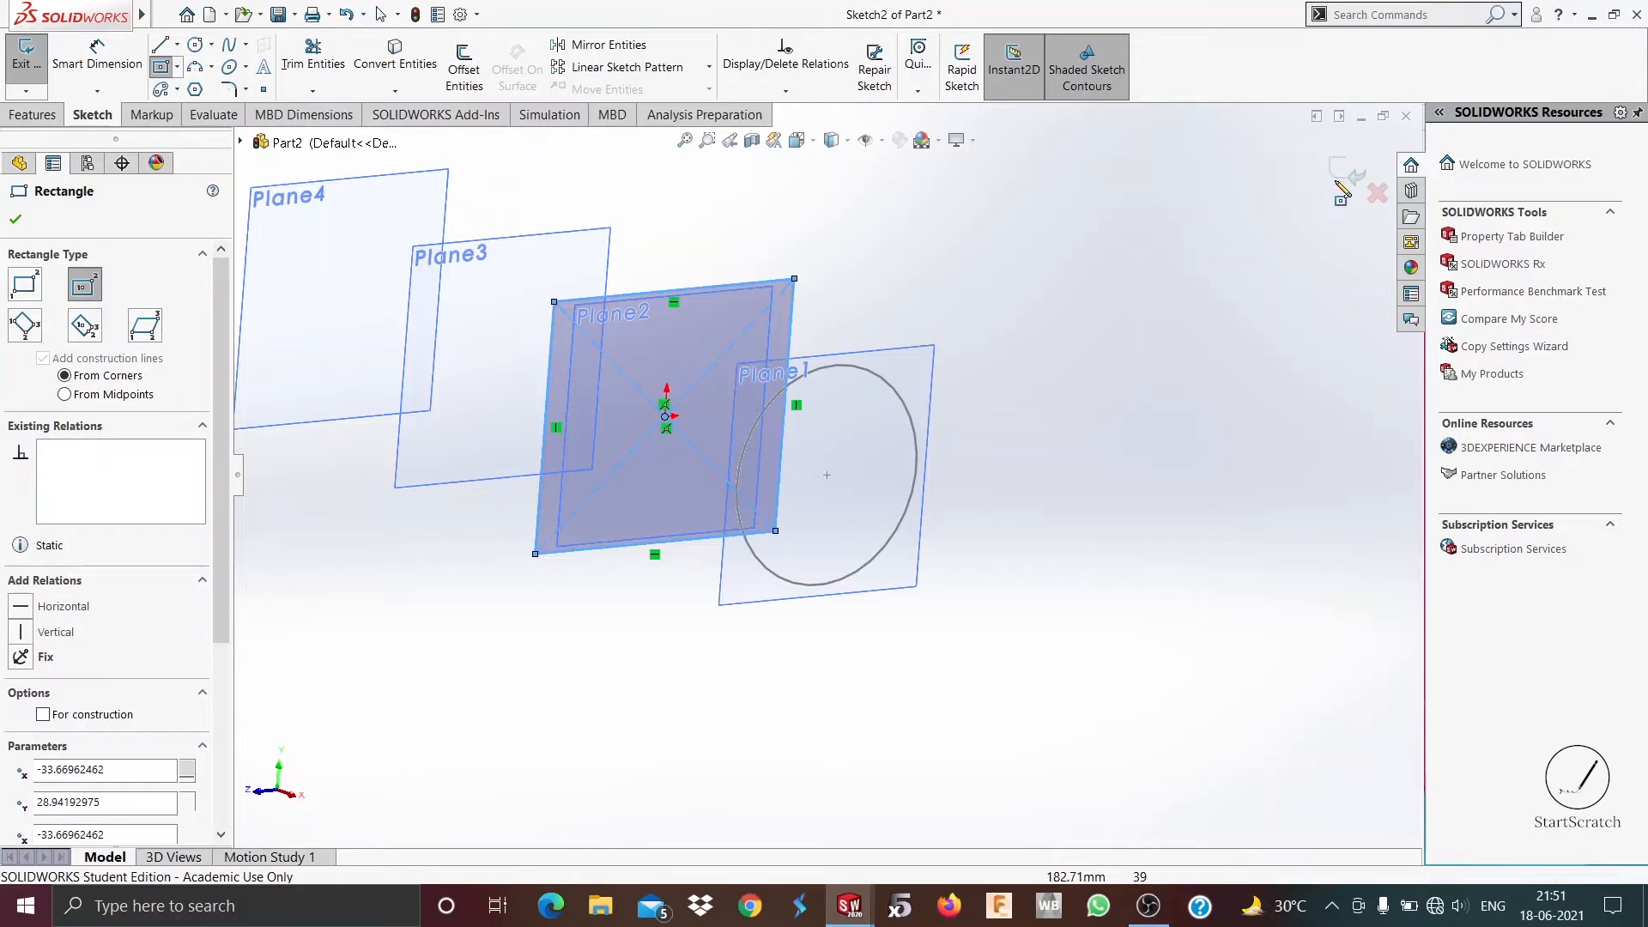
pyautogui.click(1346, 171)
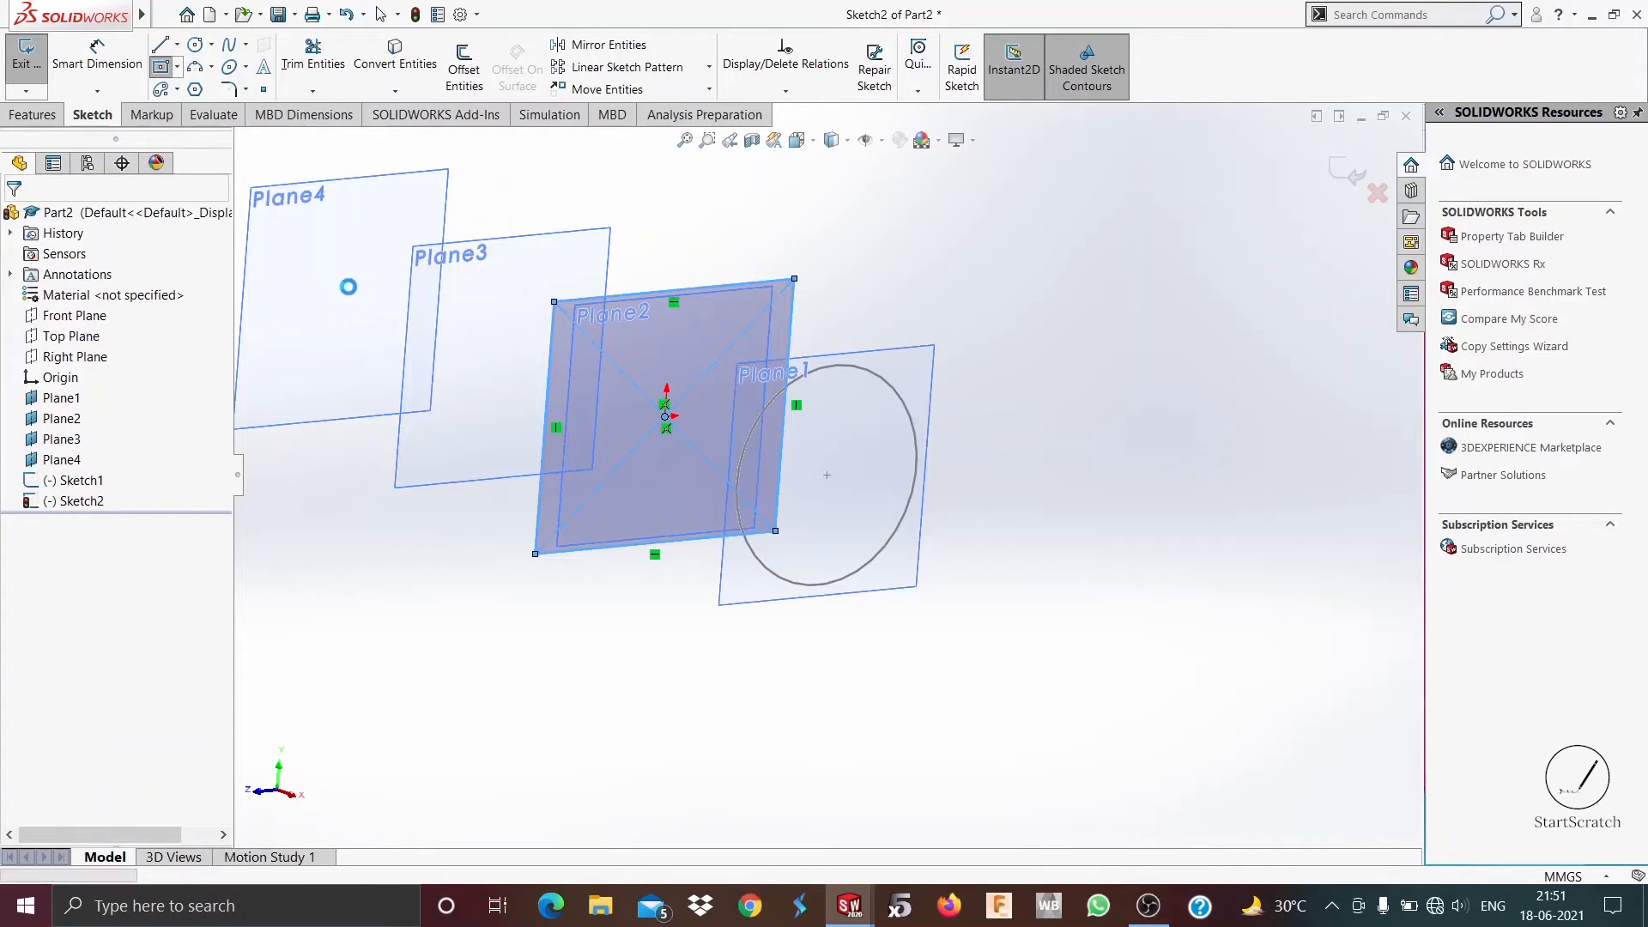
# Step: Sketch a circle of about 23 mm radius centred on the origin on Plane3 and finish the sketch
pyautogui.click(466, 297)
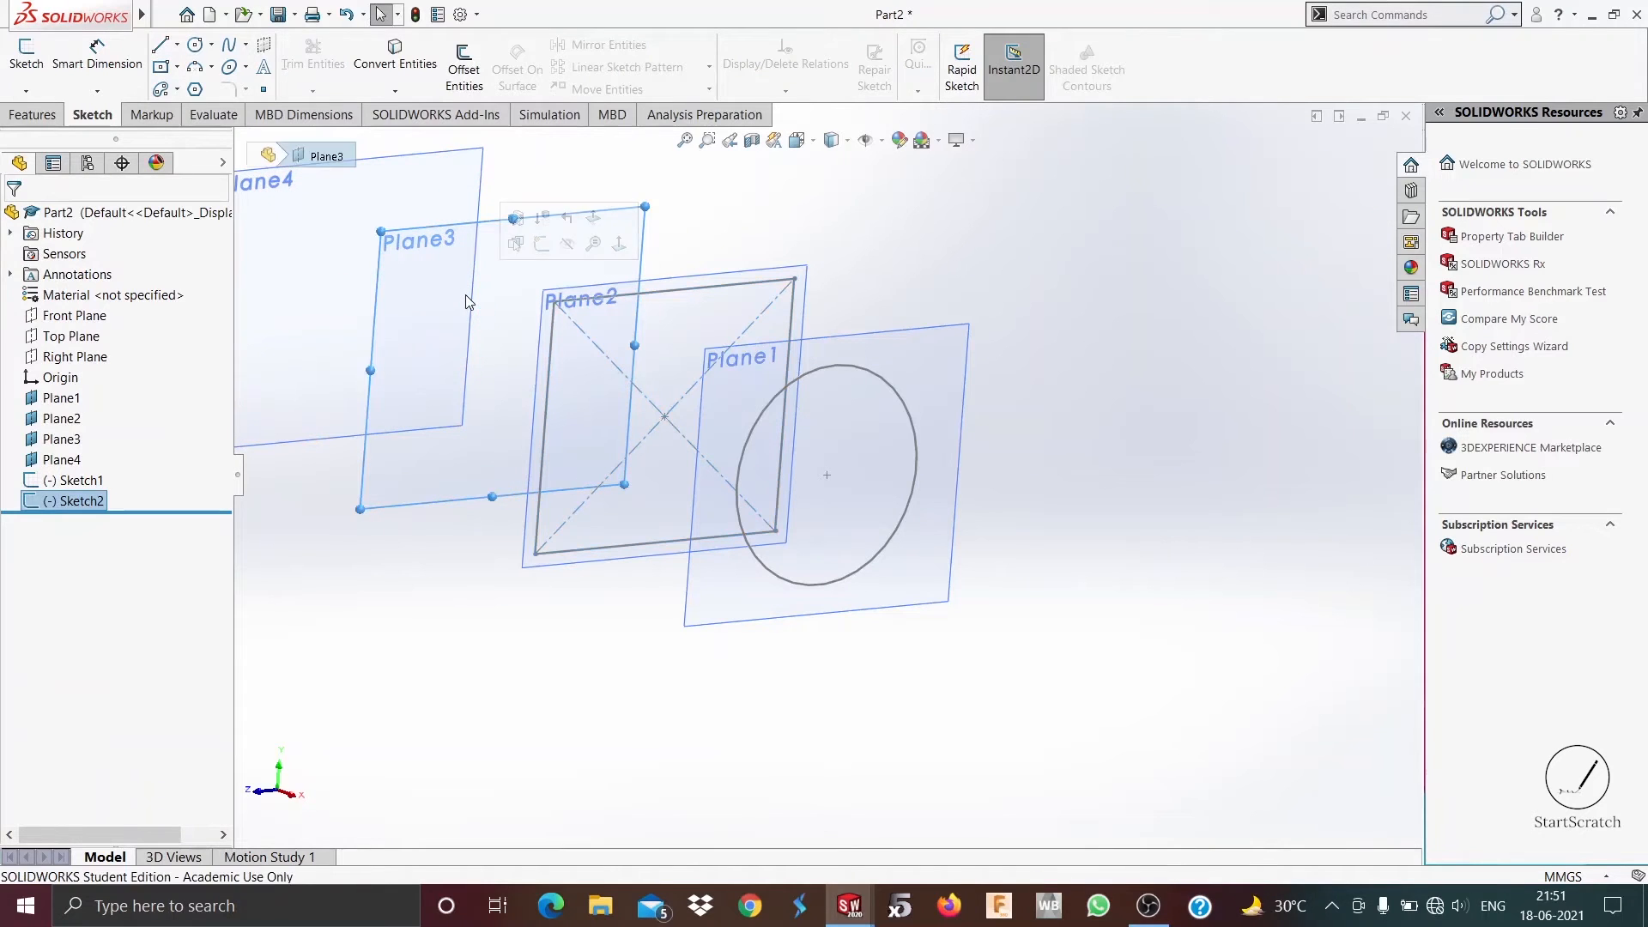
pyautogui.click(541, 246)
pyautogui.click(194, 47)
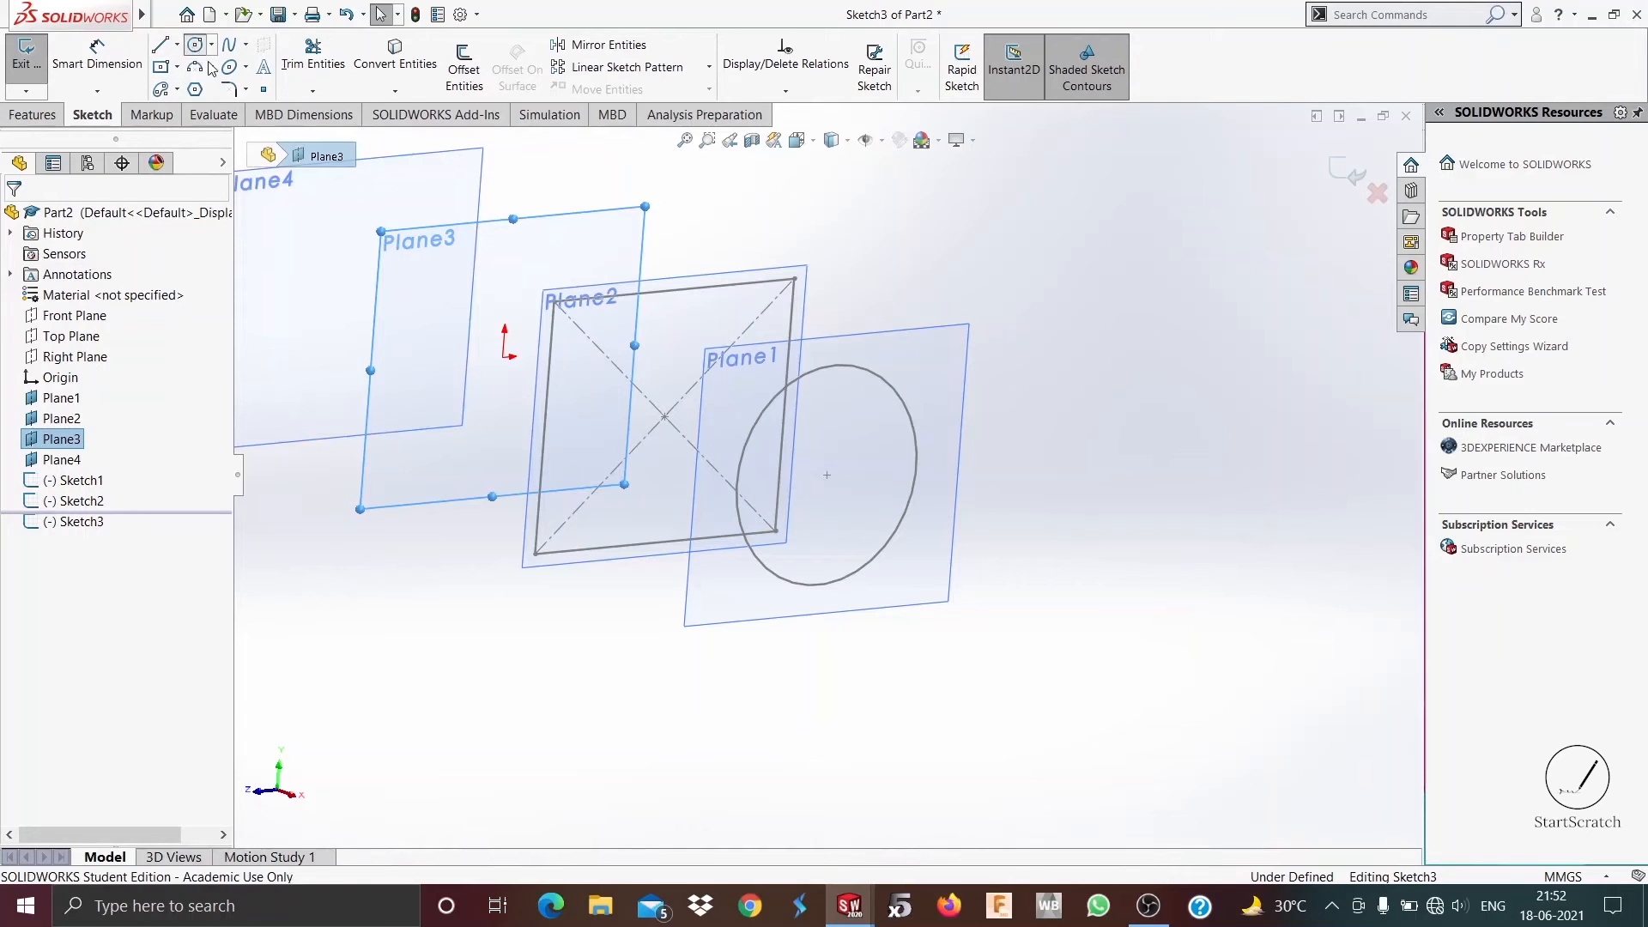
pyautogui.click(505, 357)
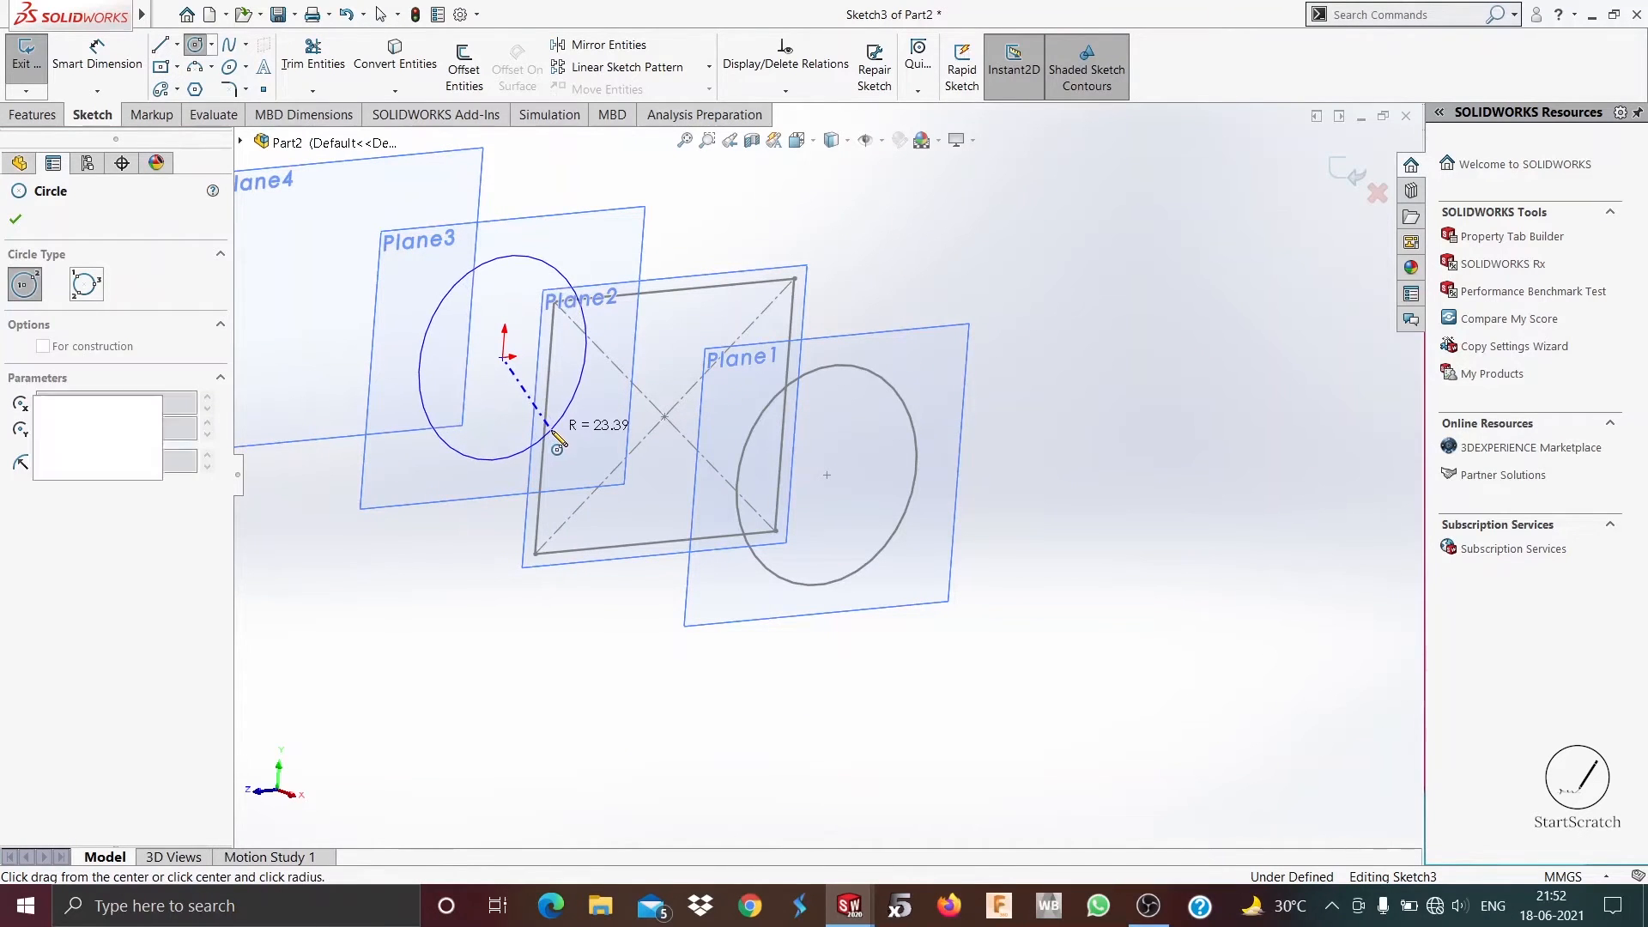
pyautogui.click(581, 311)
pyautogui.click(1347, 178)
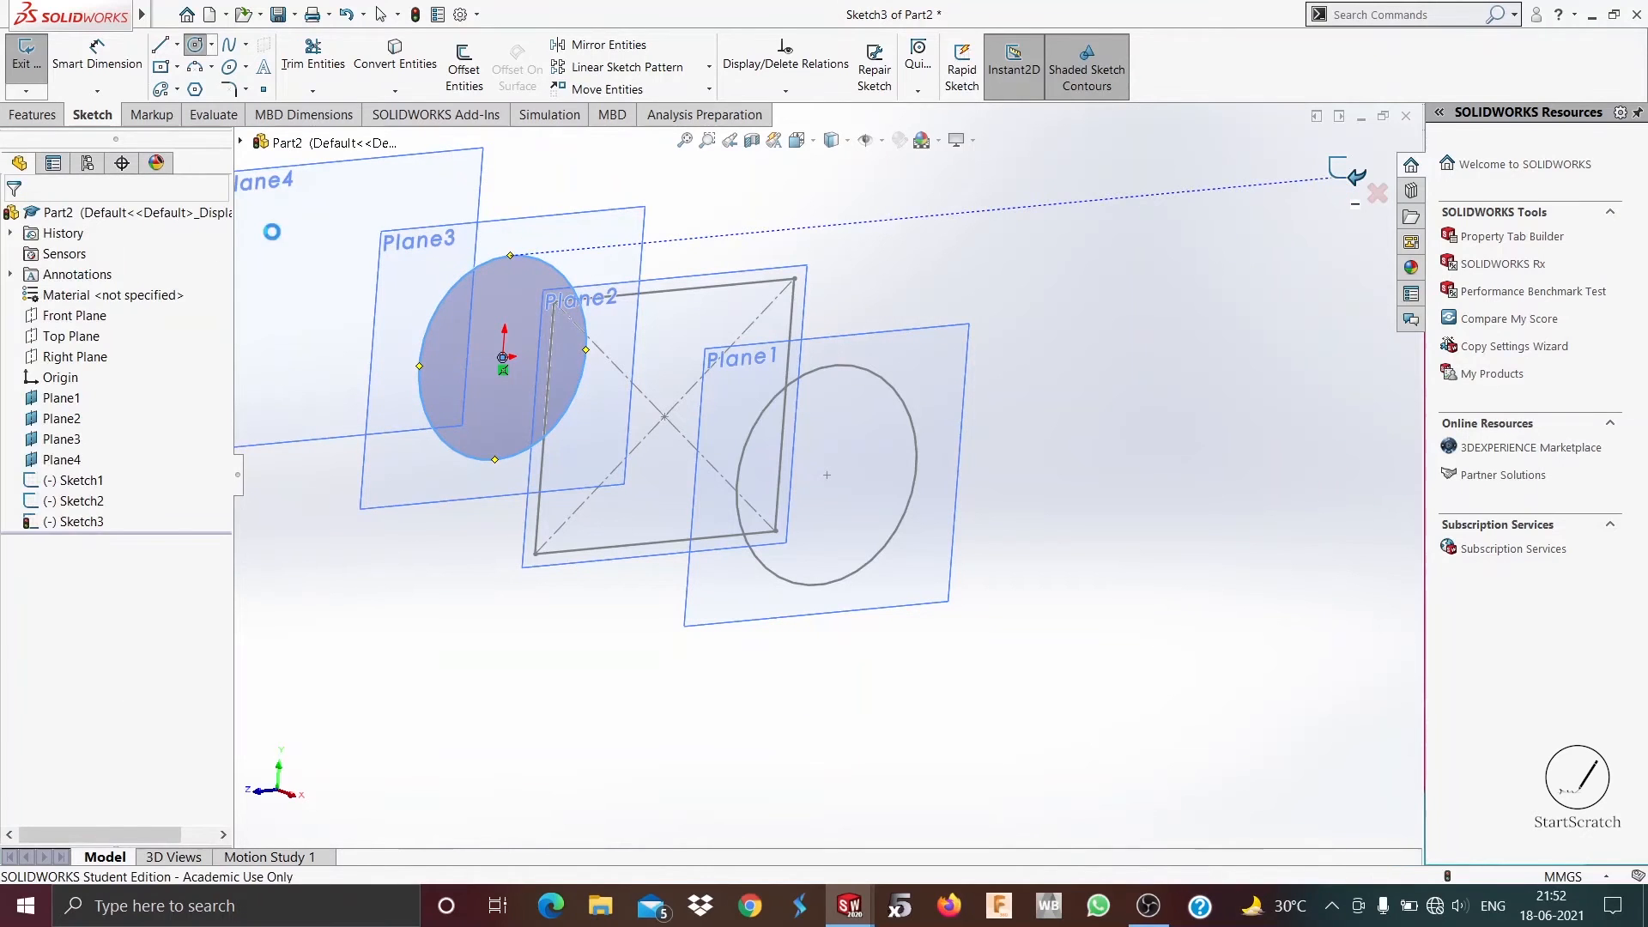
# Step: Sketch a center rectangle of about 89 x 73 mm around the origin on Plane4 and finish the sketch
pyautogui.click(318, 223)
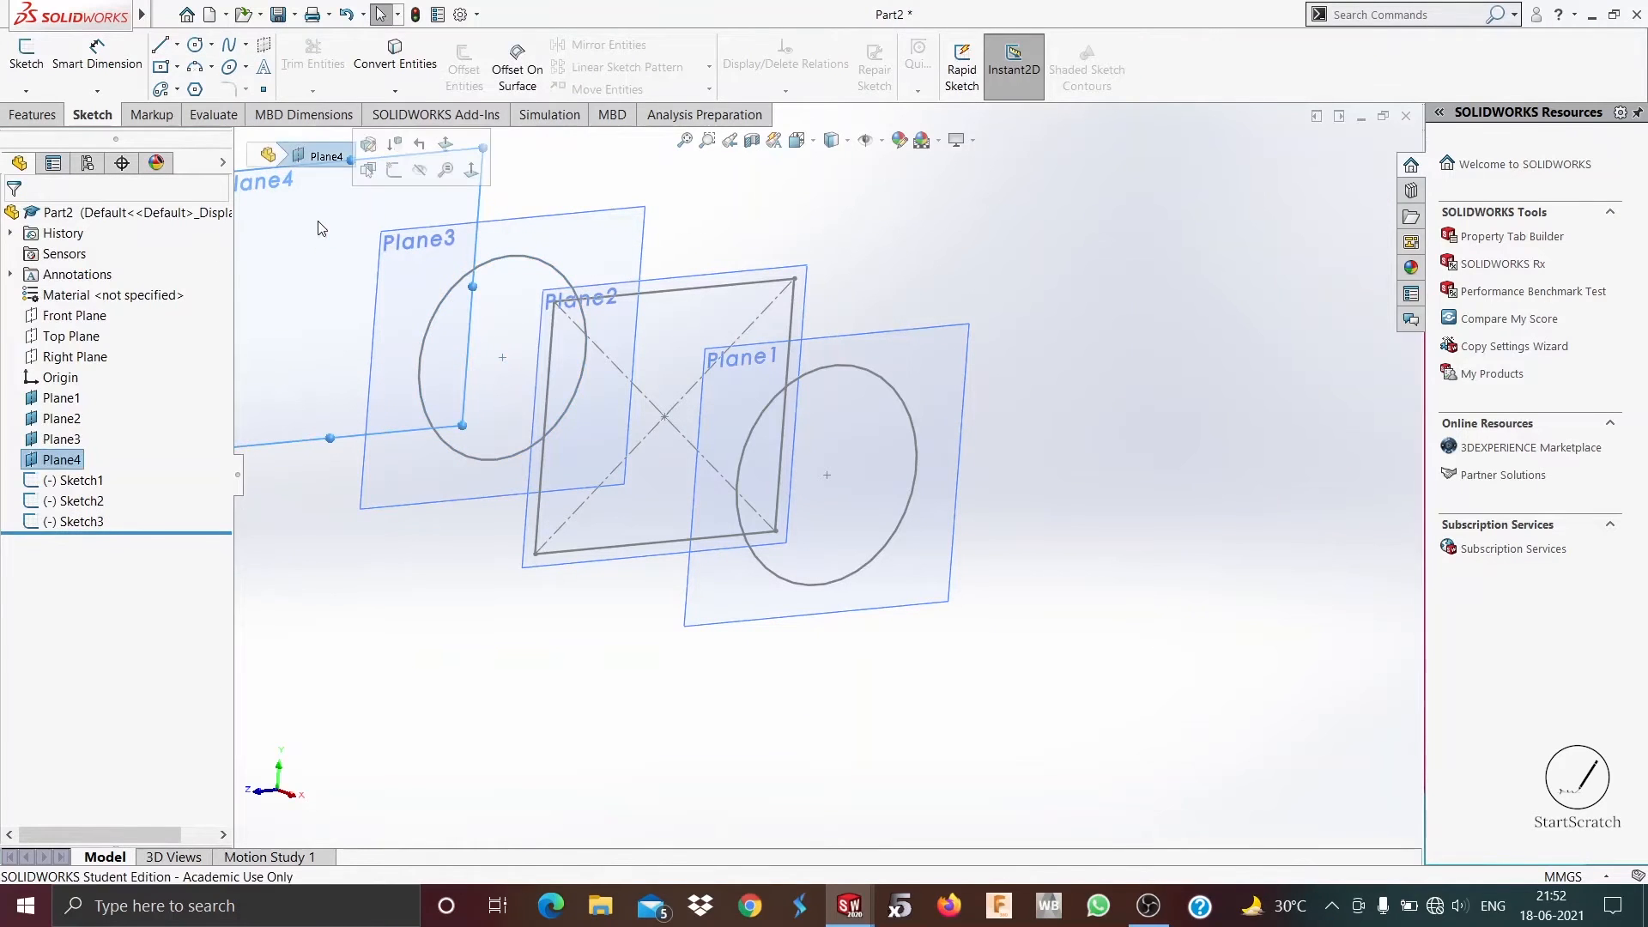
pyautogui.click(385, 169)
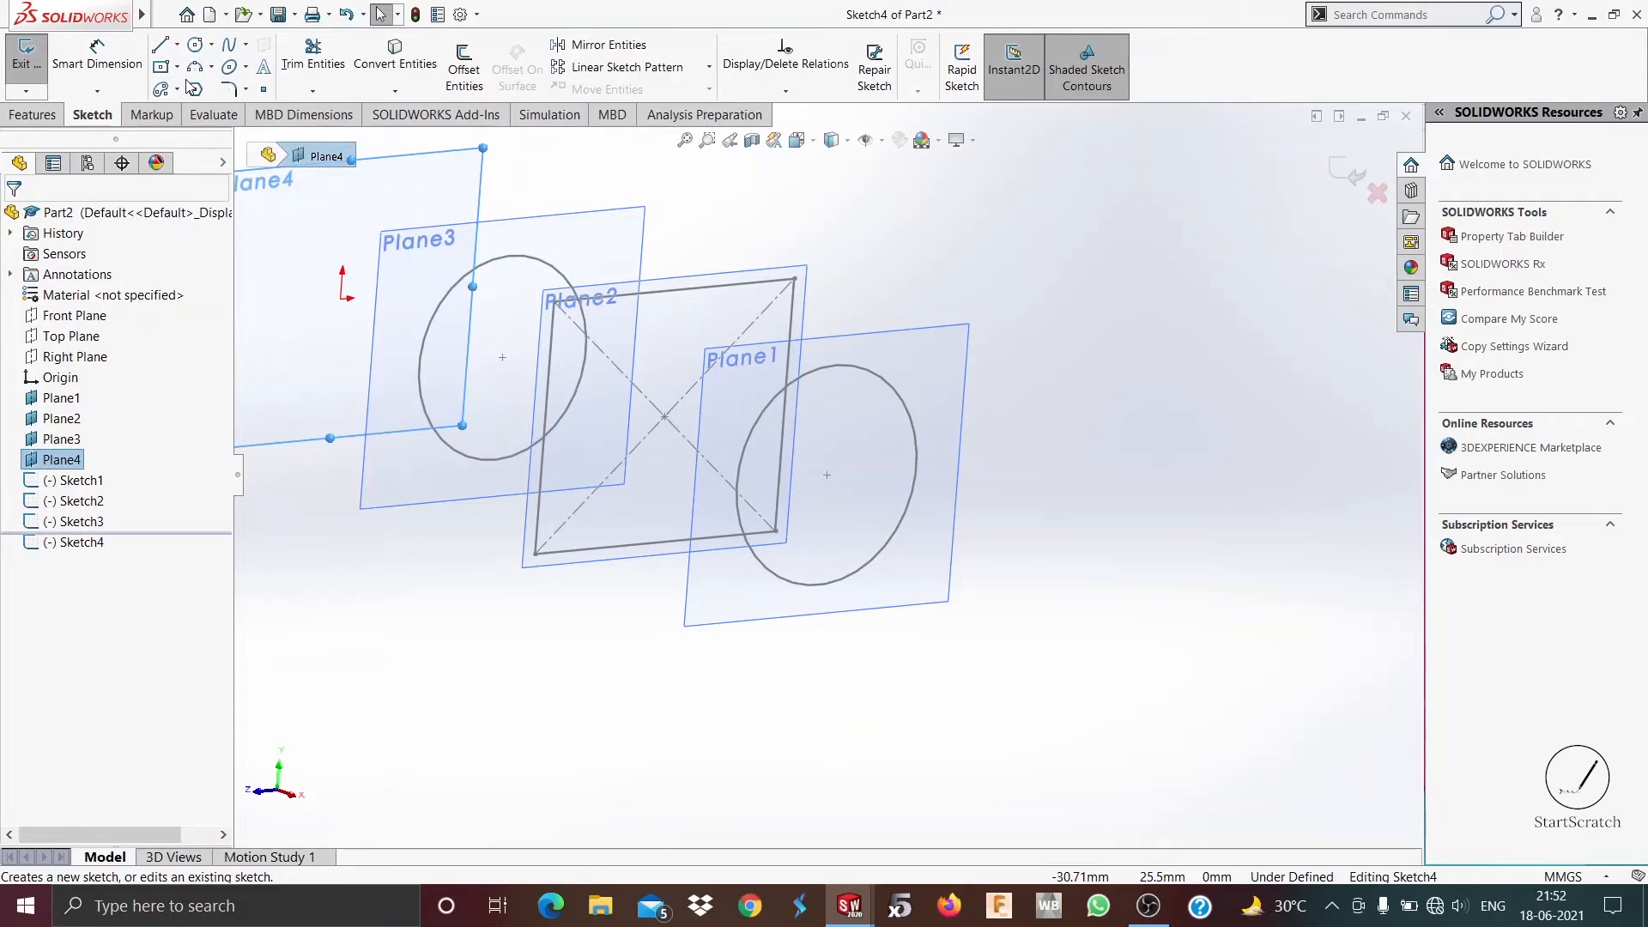
pyautogui.click(162, 68)
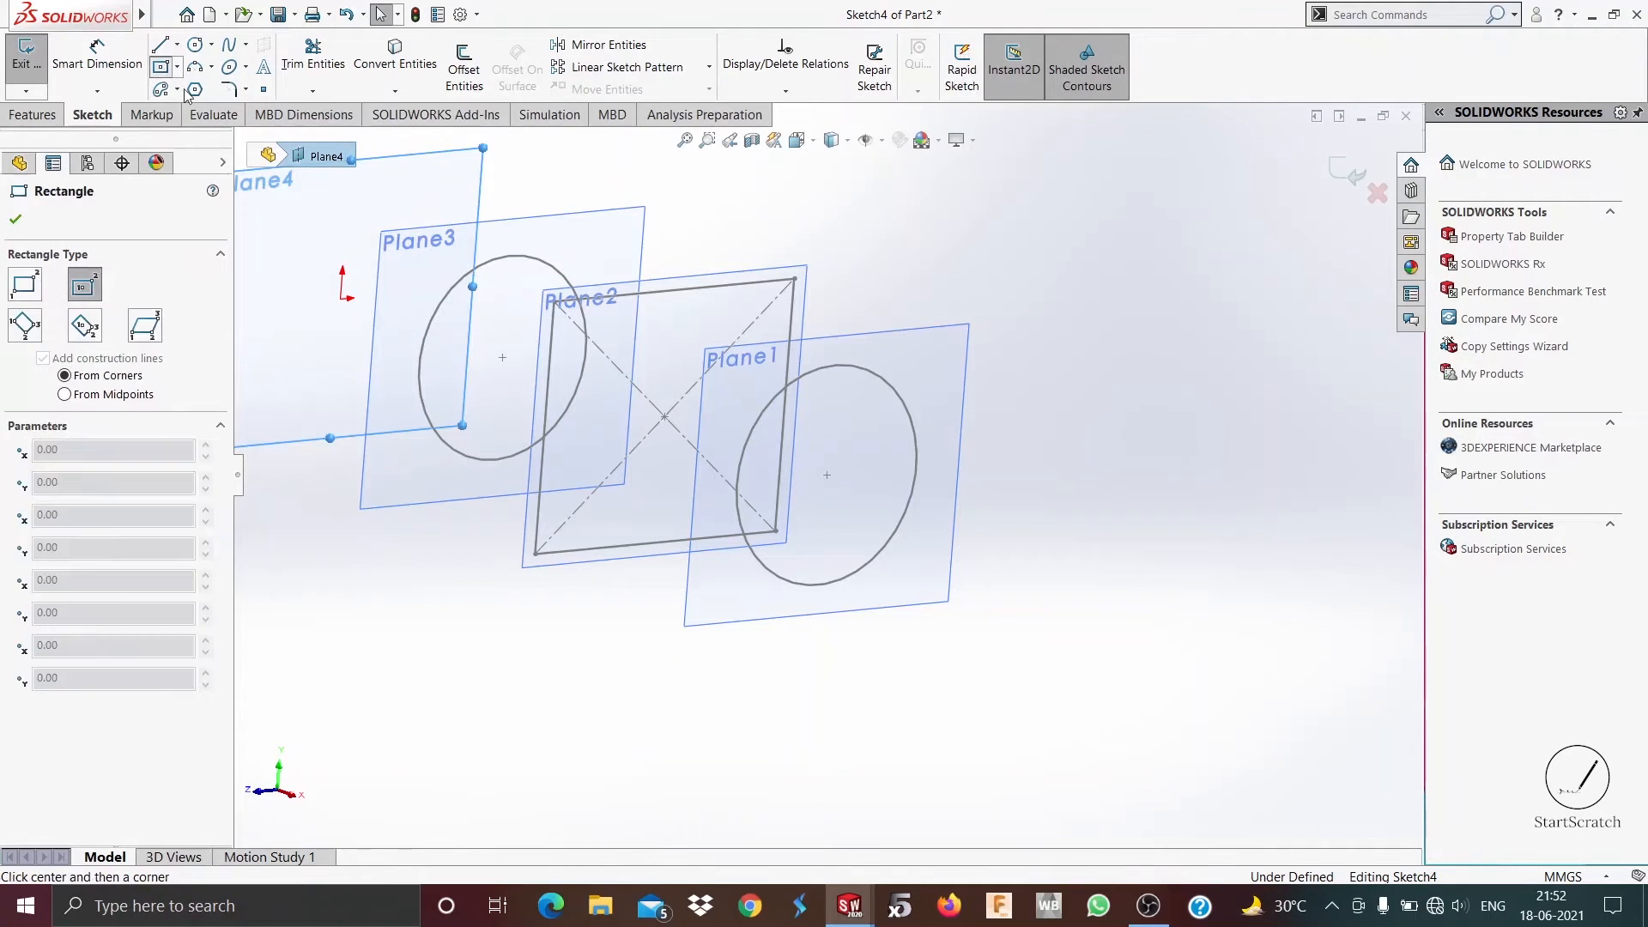
pyautogui.scroll(2, 326, 307)
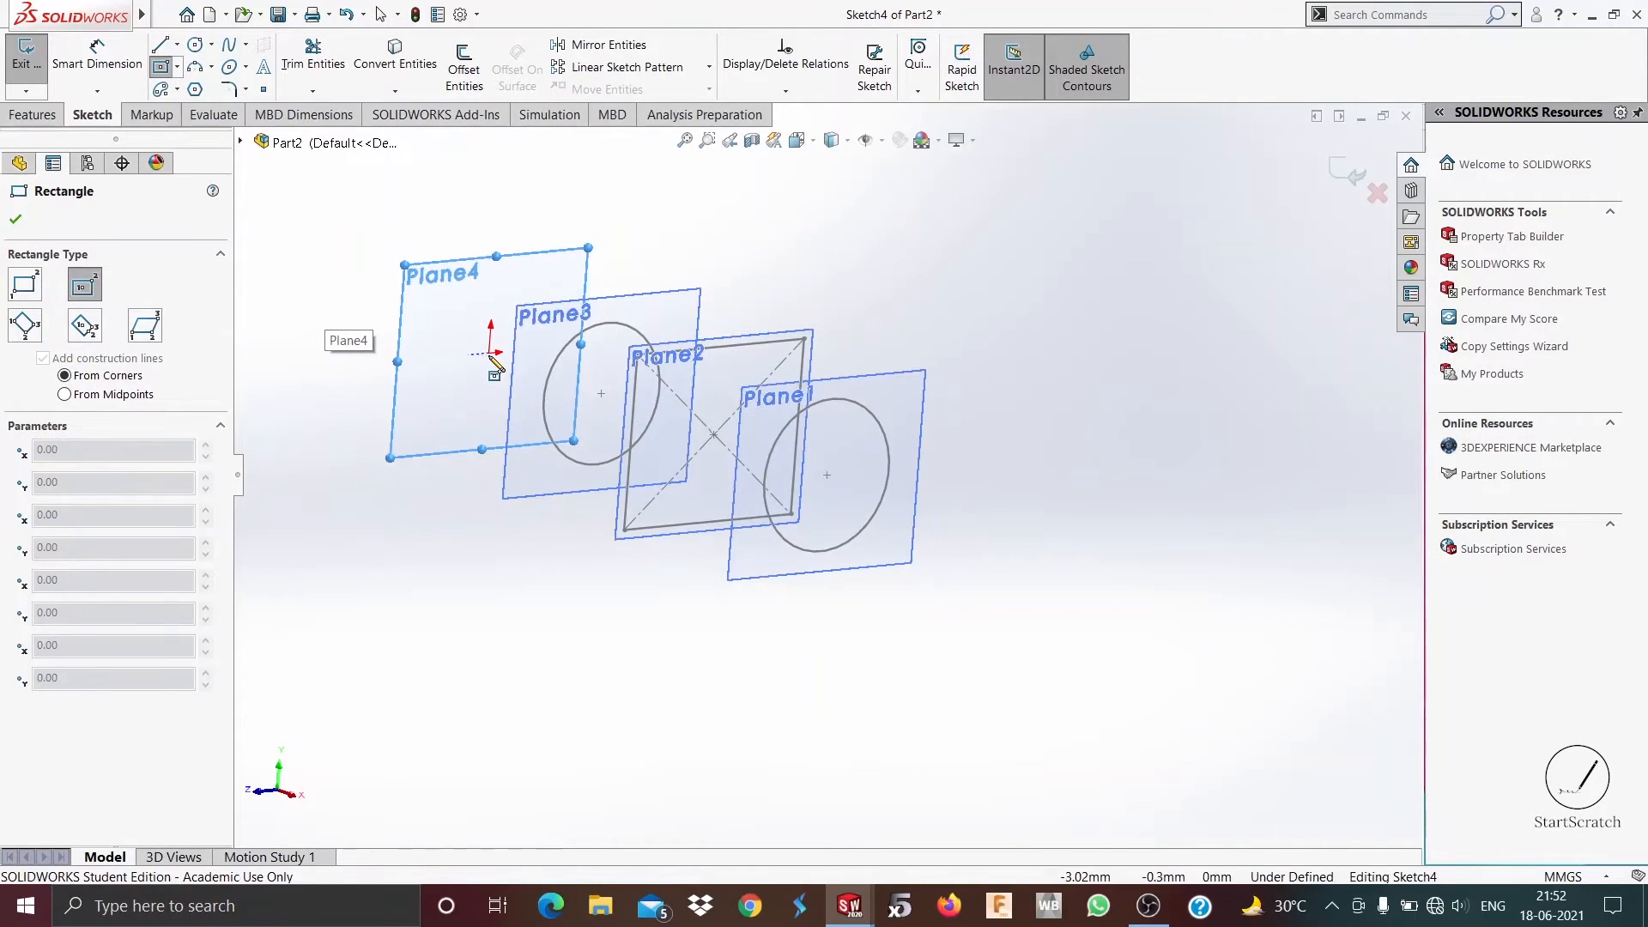
pyautogui.click(493, 354)
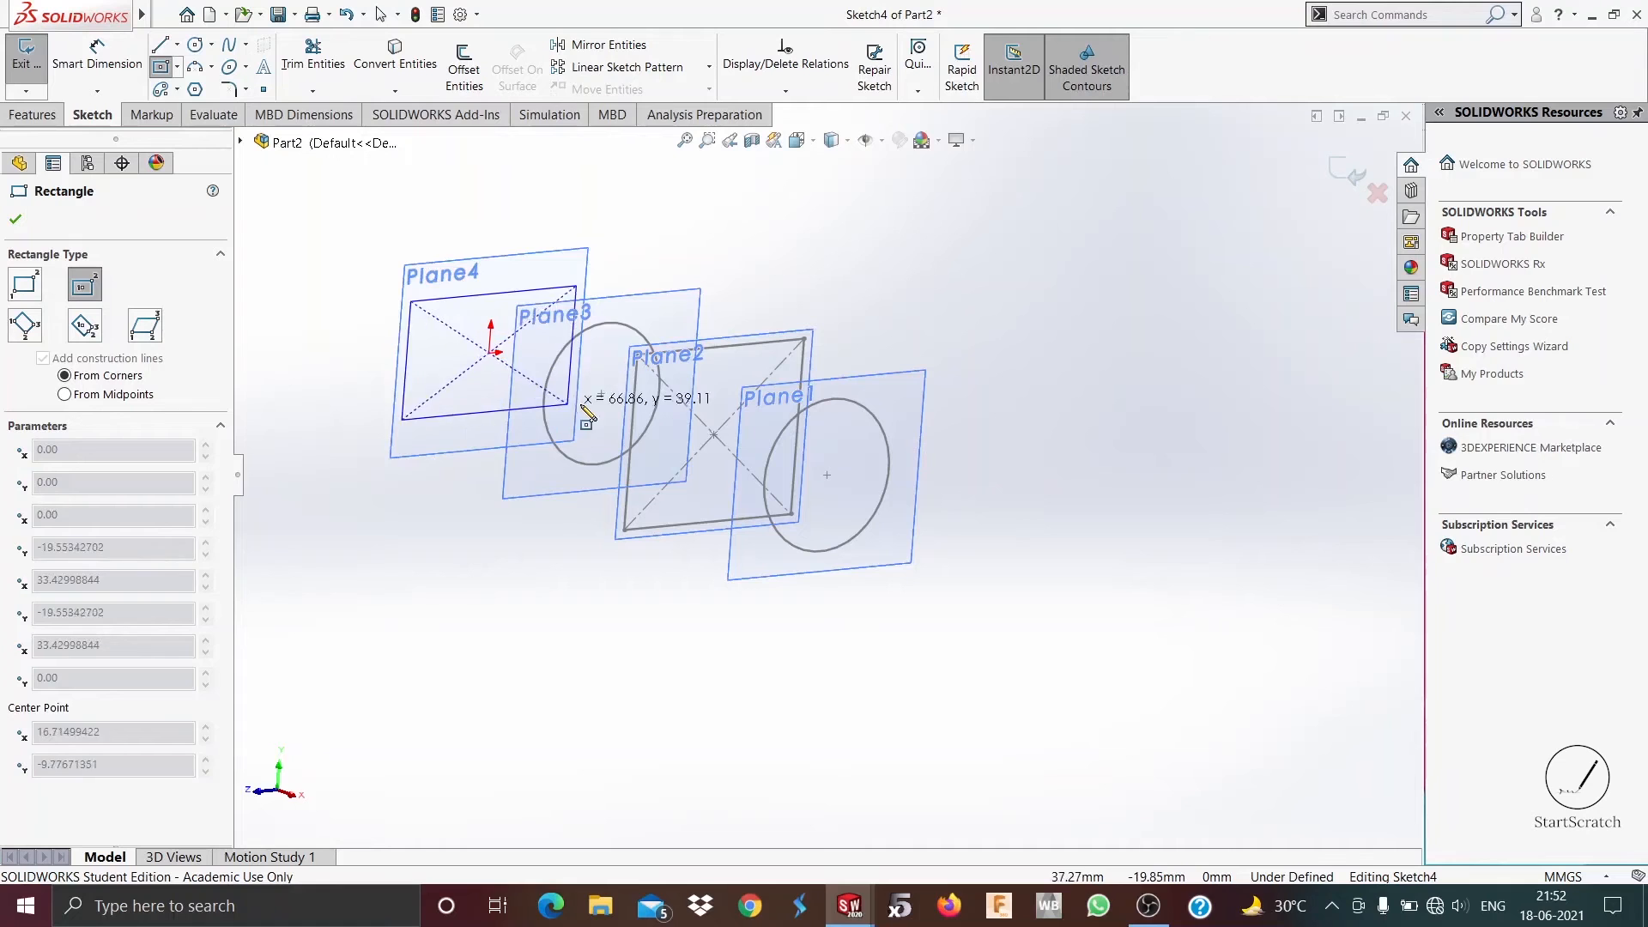
pyautogui.click(590, 452)
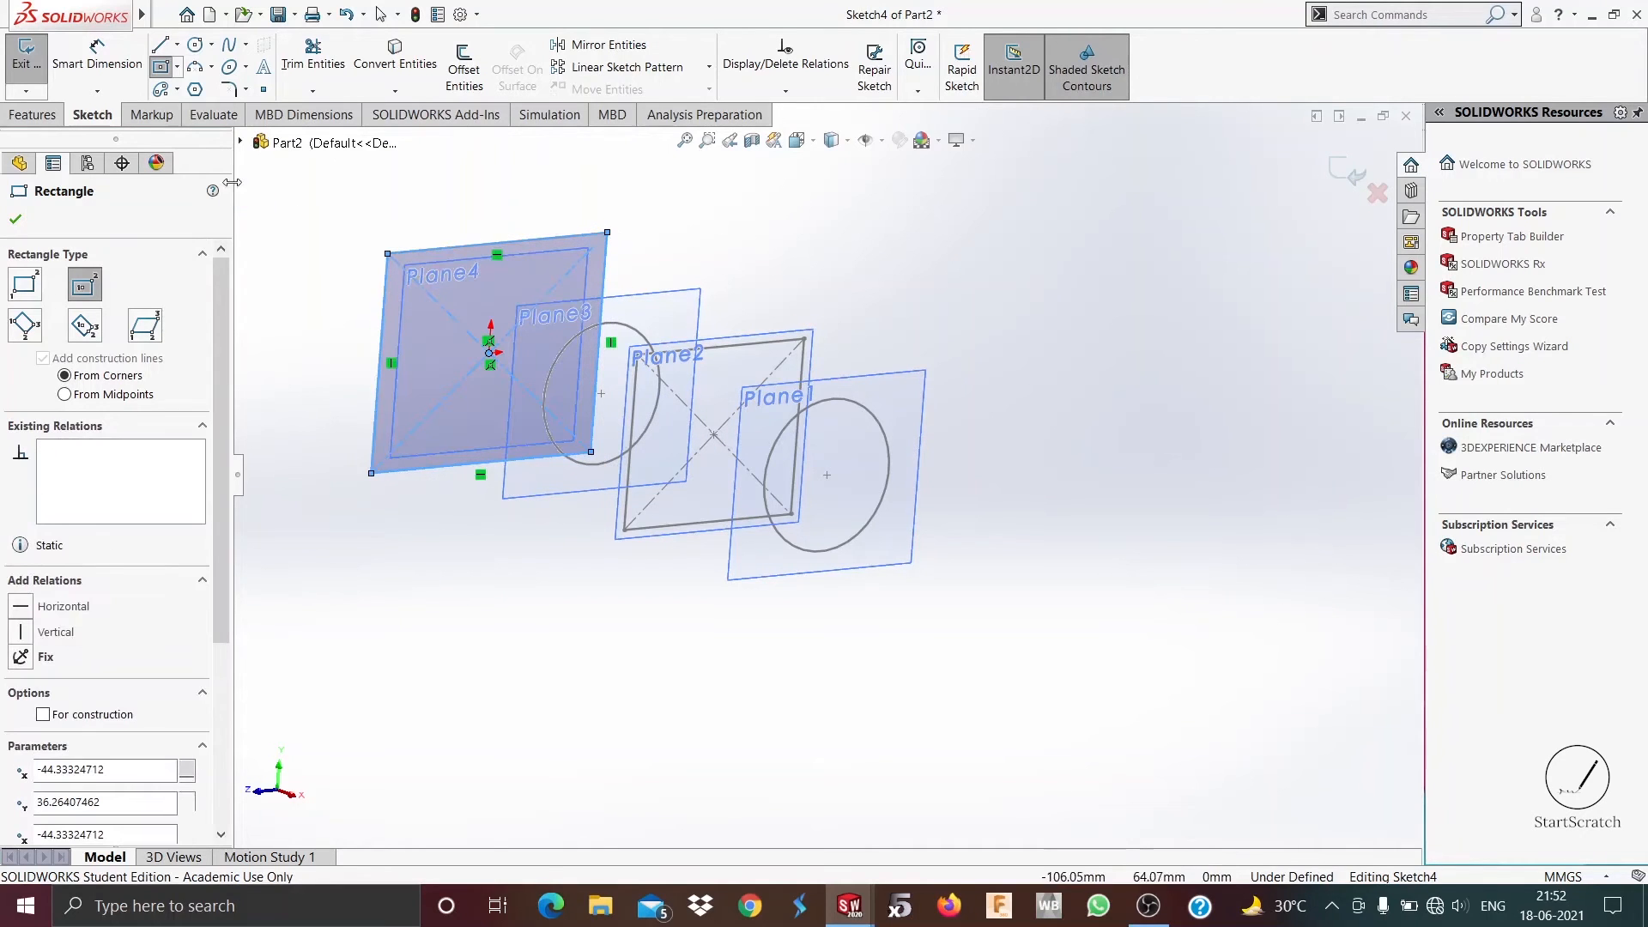
pyautogui.click(1348, 176)
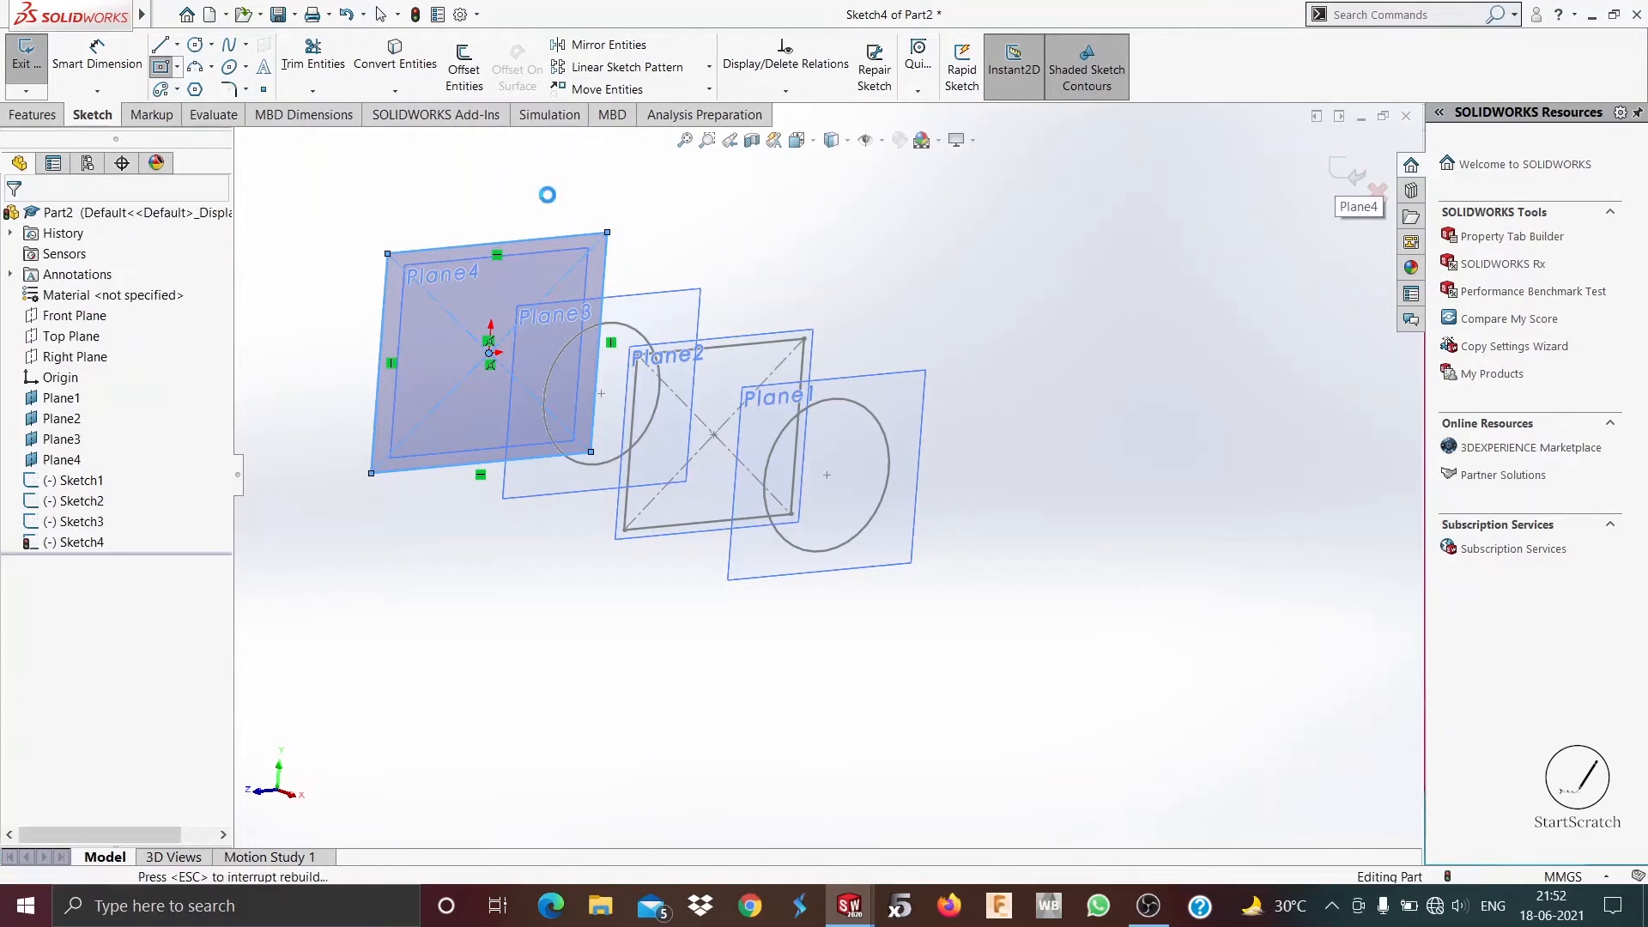
# Step: Start a lofted boss and pick the profiles in order from Sketch4 through Sketch3 and Sketch2 to Sketch1
pyautogui.click(35, 115)
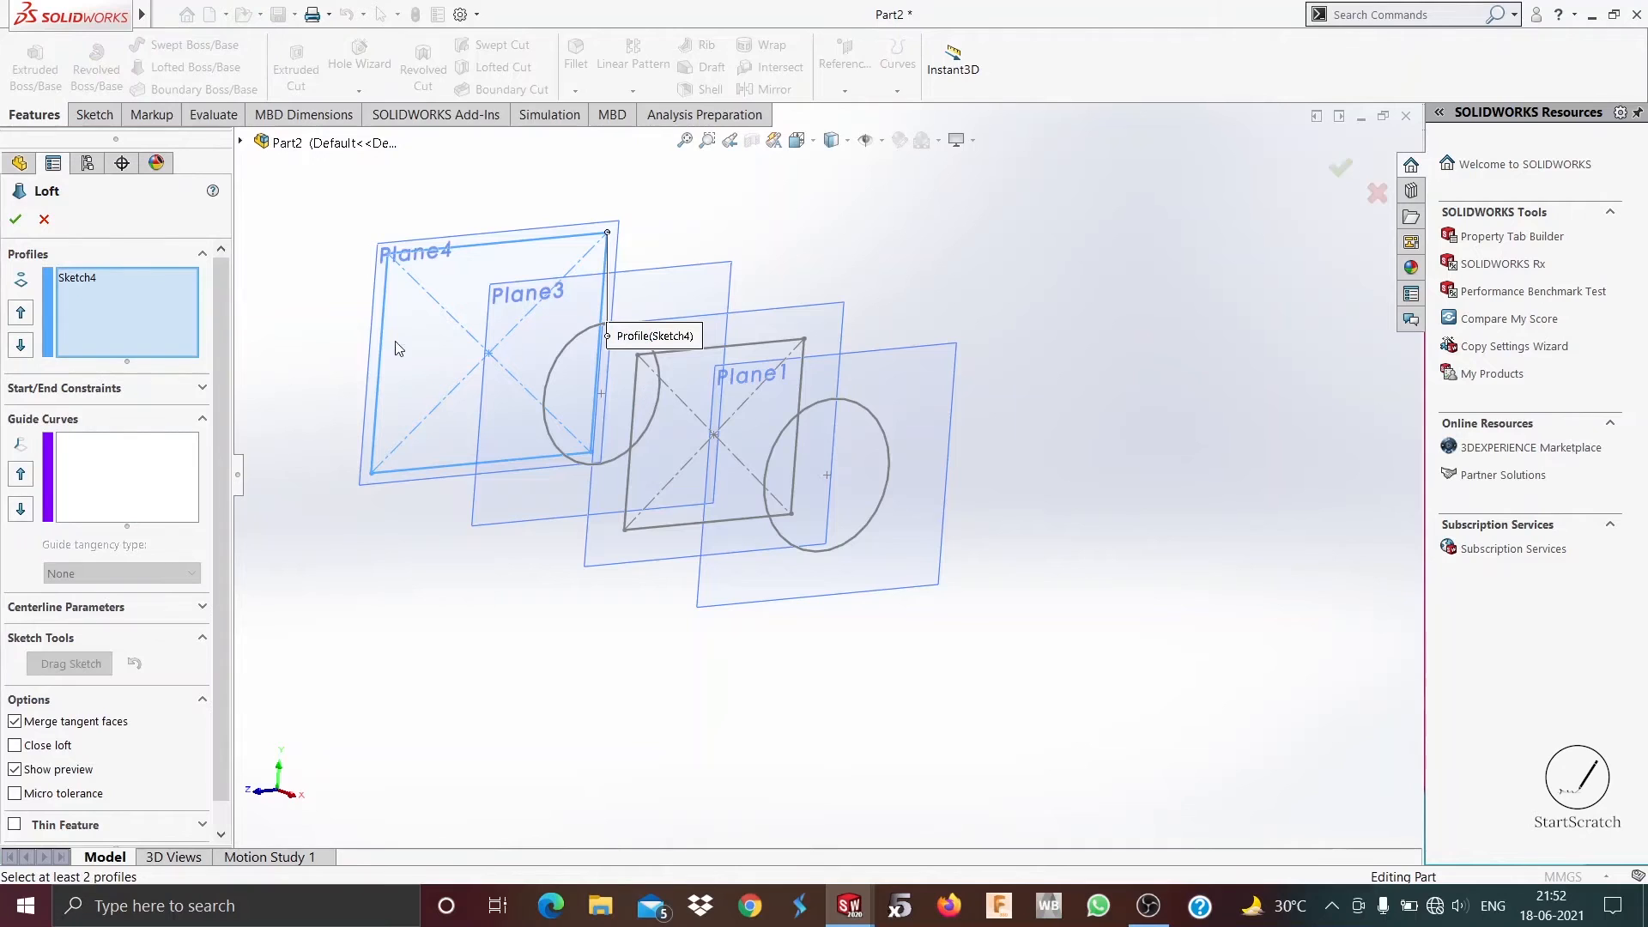
pyautogui.click(588, 340)
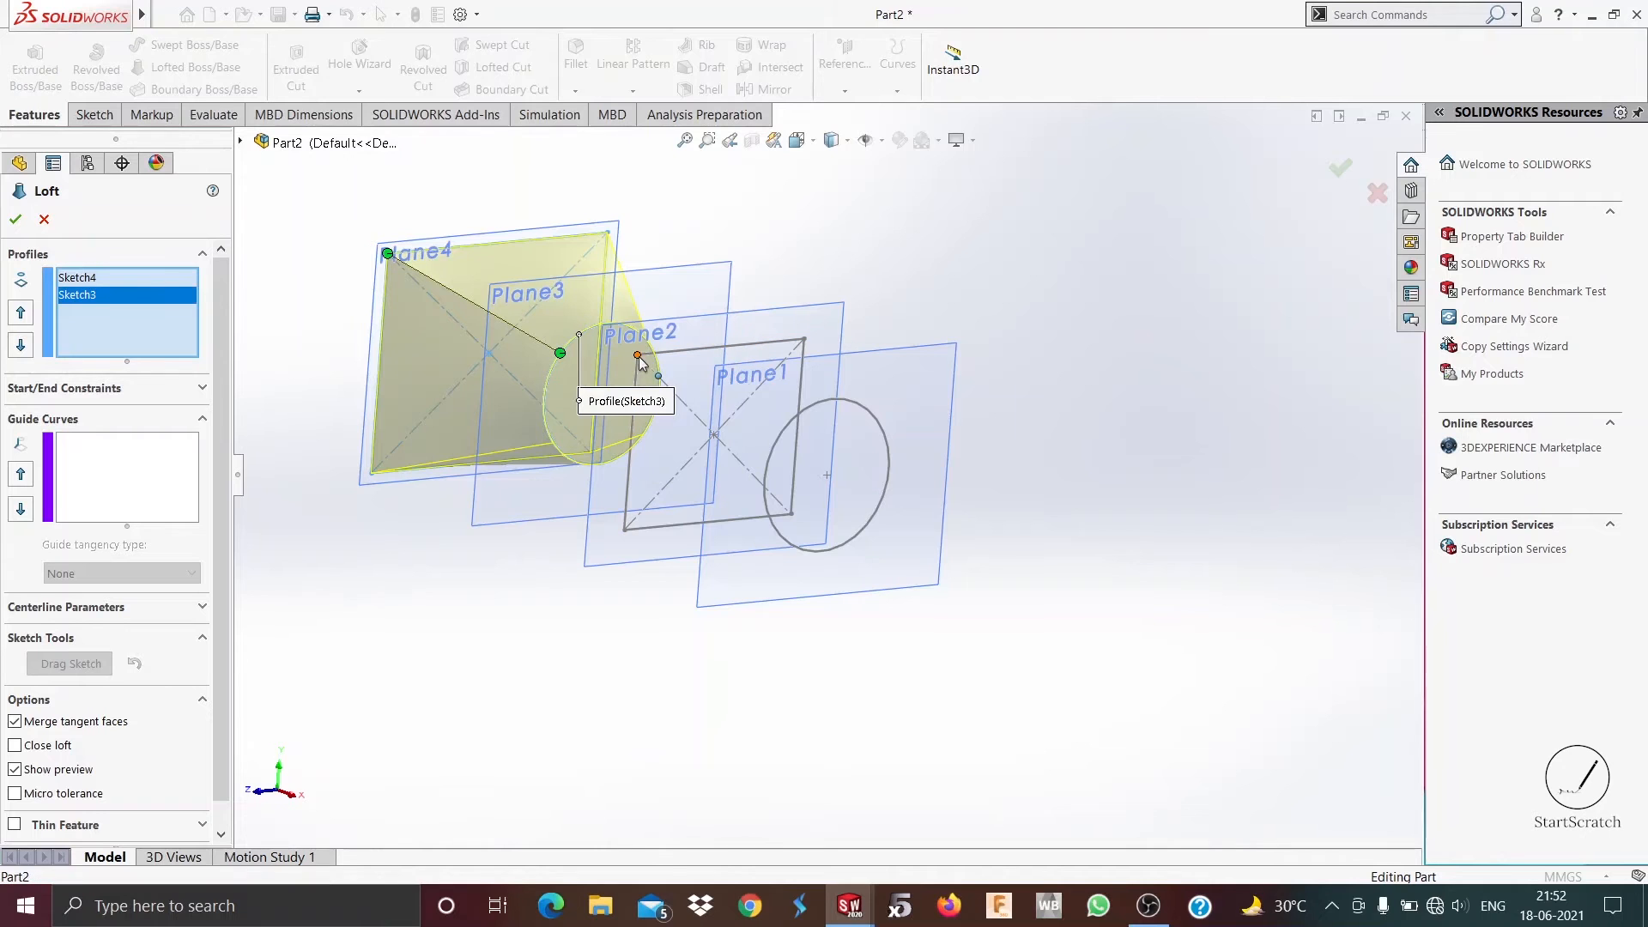
pyautogui.click(636, 355)
pyautogui.click(821, 407)
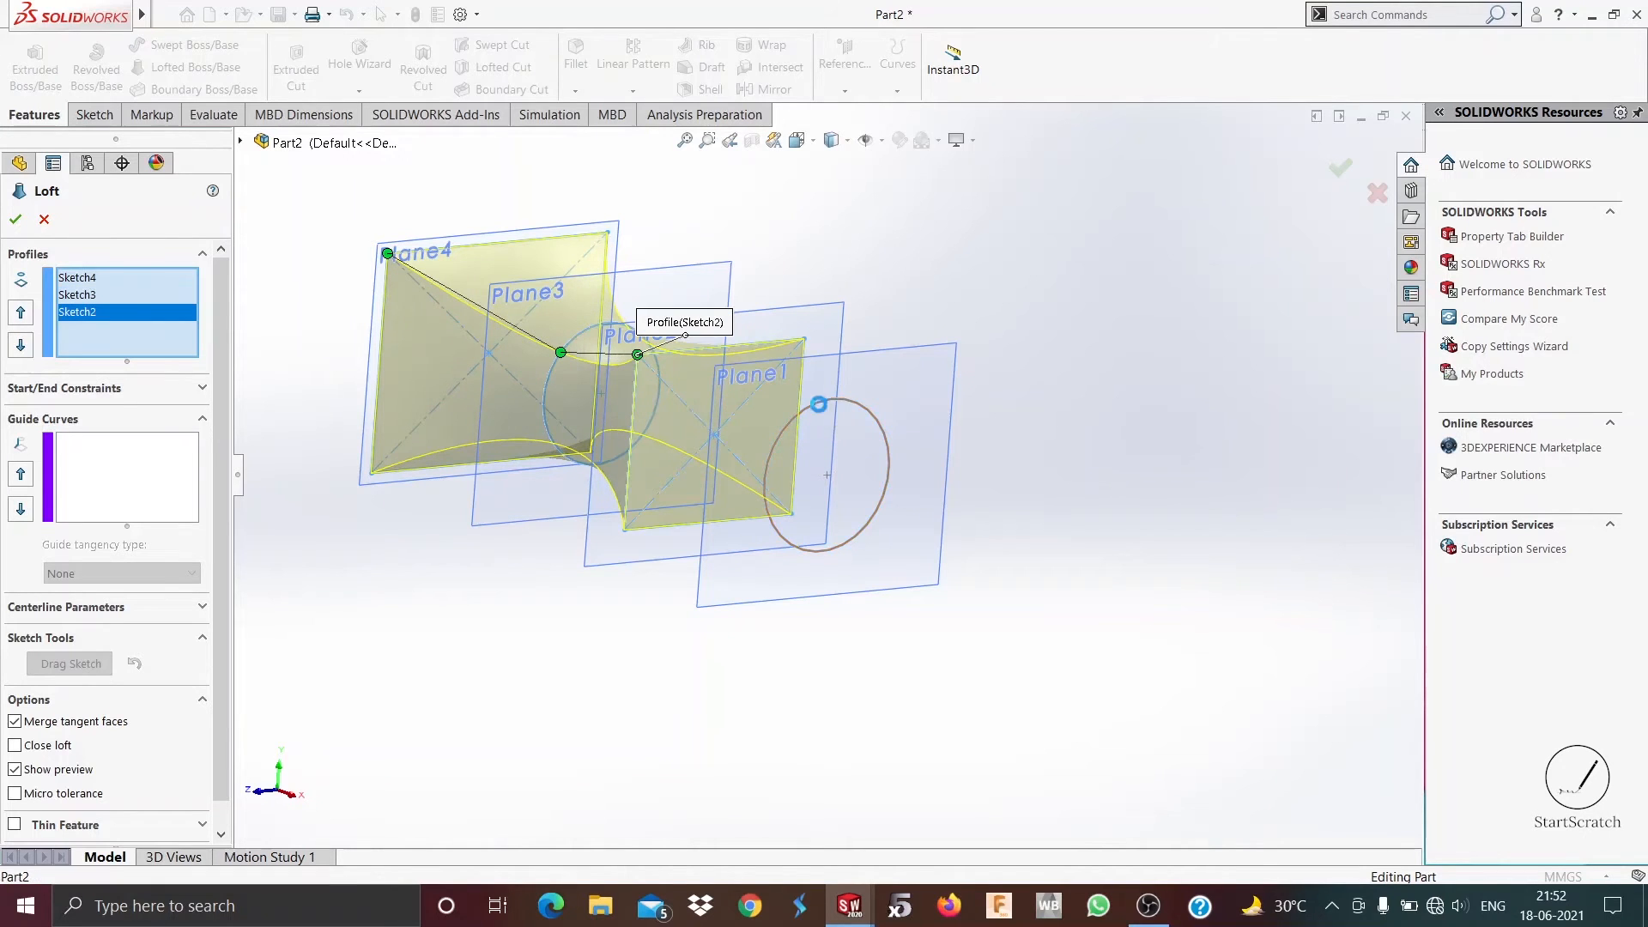
pyautogui.moveTo(614, 655)
pyautogui.mouseDown(button='middle')
pyautogui.moveTo(651, 550)
pyautogui.moveTo(893, 544)
pyautogui.moveTo(842, 698)
pyautogui.moveTo(746, 818)
pyautogui.moveTo(721, 790)
pyautogui.moveTo(773, 599)
pyautogui.moveTo(875, 596)
pyautogui.moveTo(850, 570)
pyautogui.moveTo(858, 541)
pyautogui.mouseUp(button='middle')
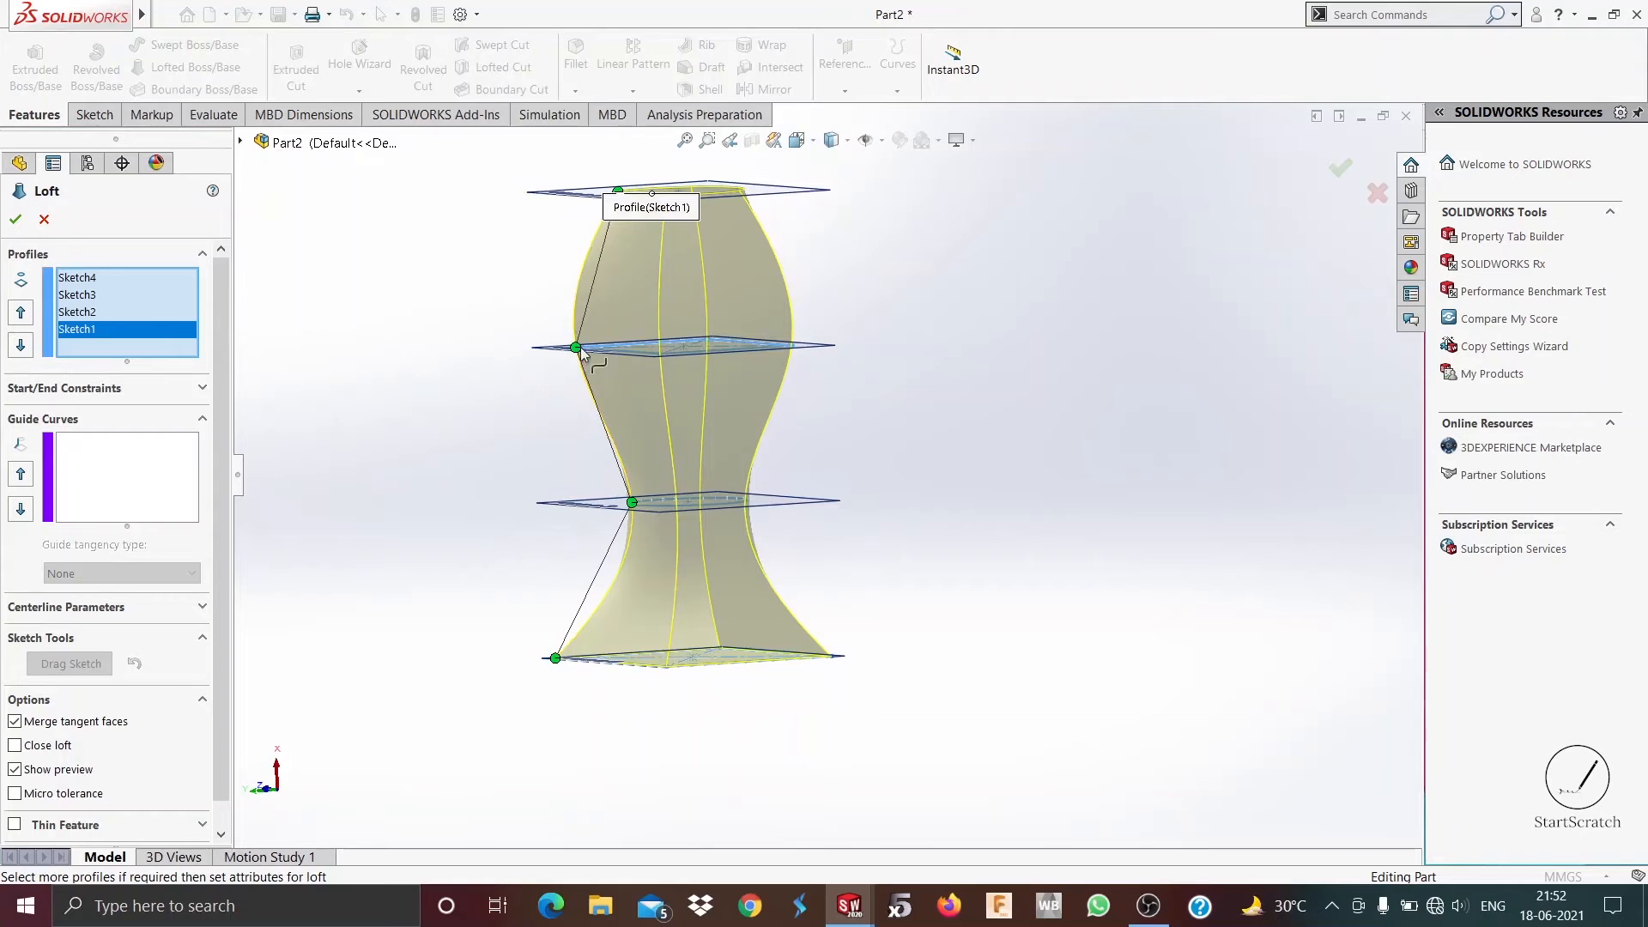
# Step: Try removing the Plane2 rectangle from the loft profiles and picking it again at a different corner
pyautogui.moveTo(861, 360); pyautogui.dragTo(852, 469, button='middle')
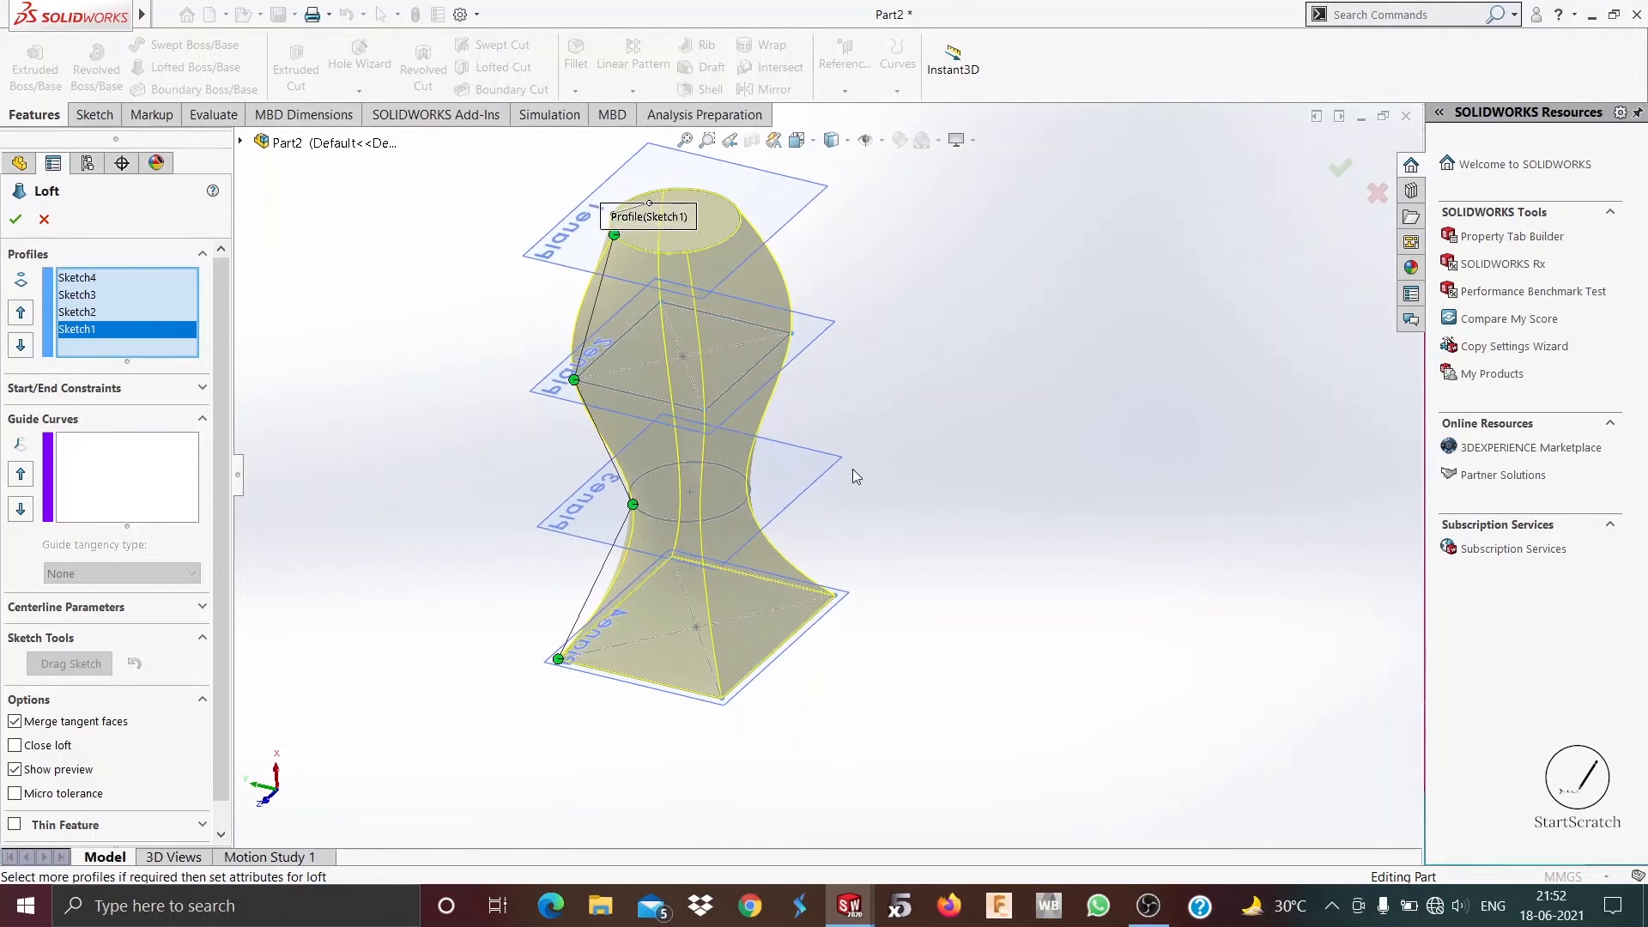
pyautogui.click(706, 412)
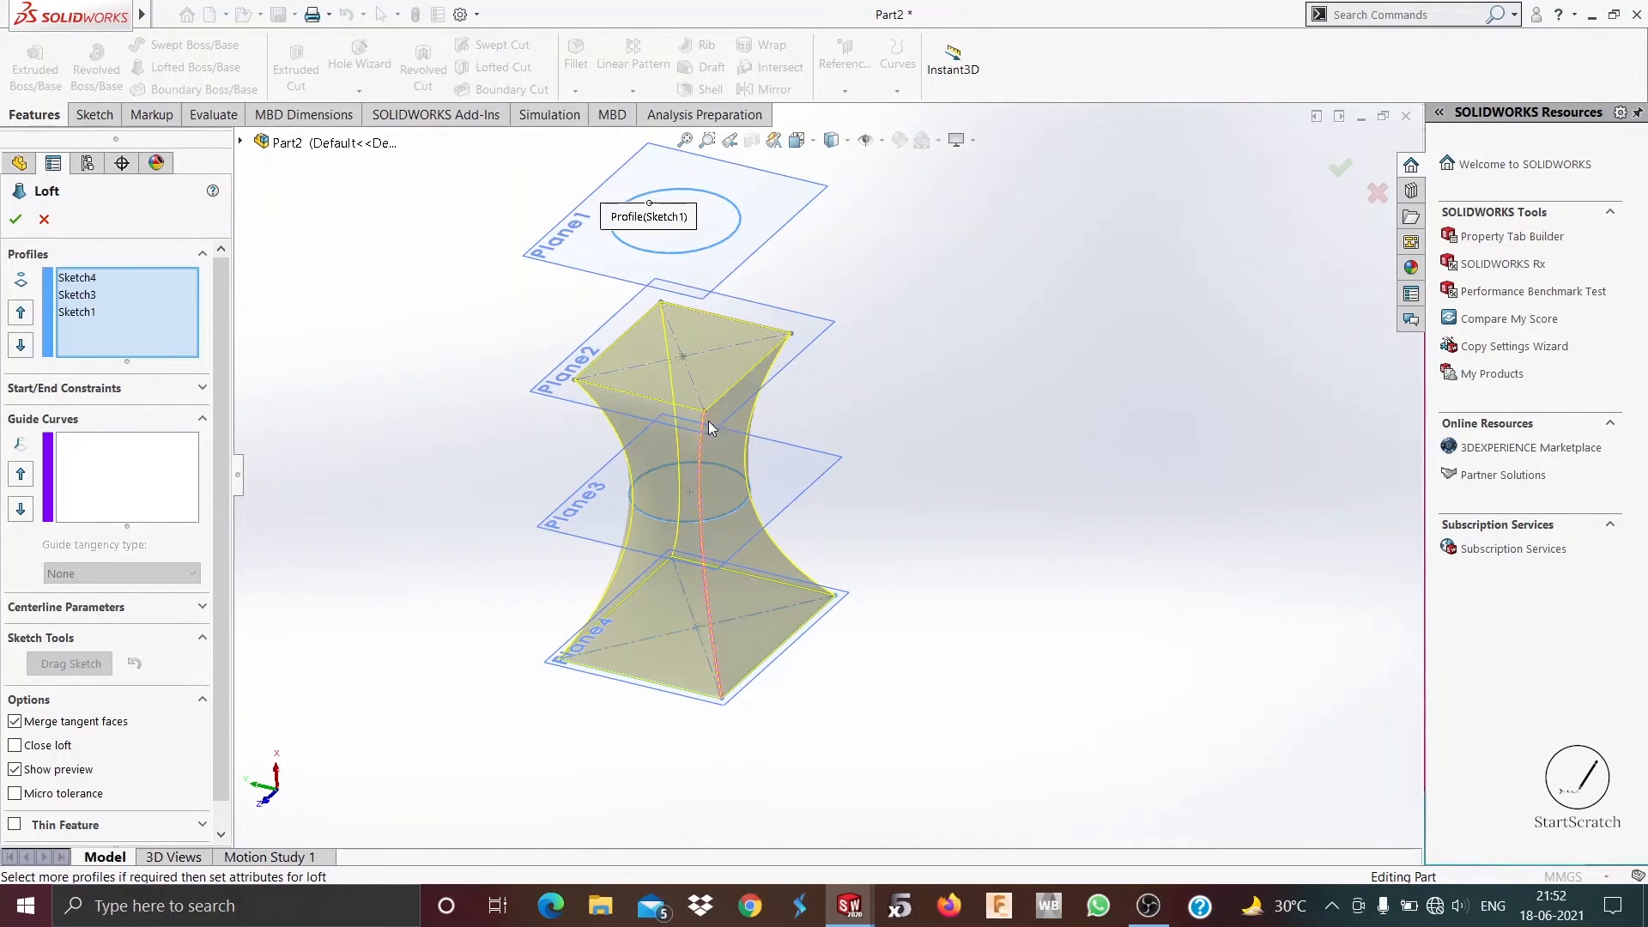
pyautogui.click(791, 335)
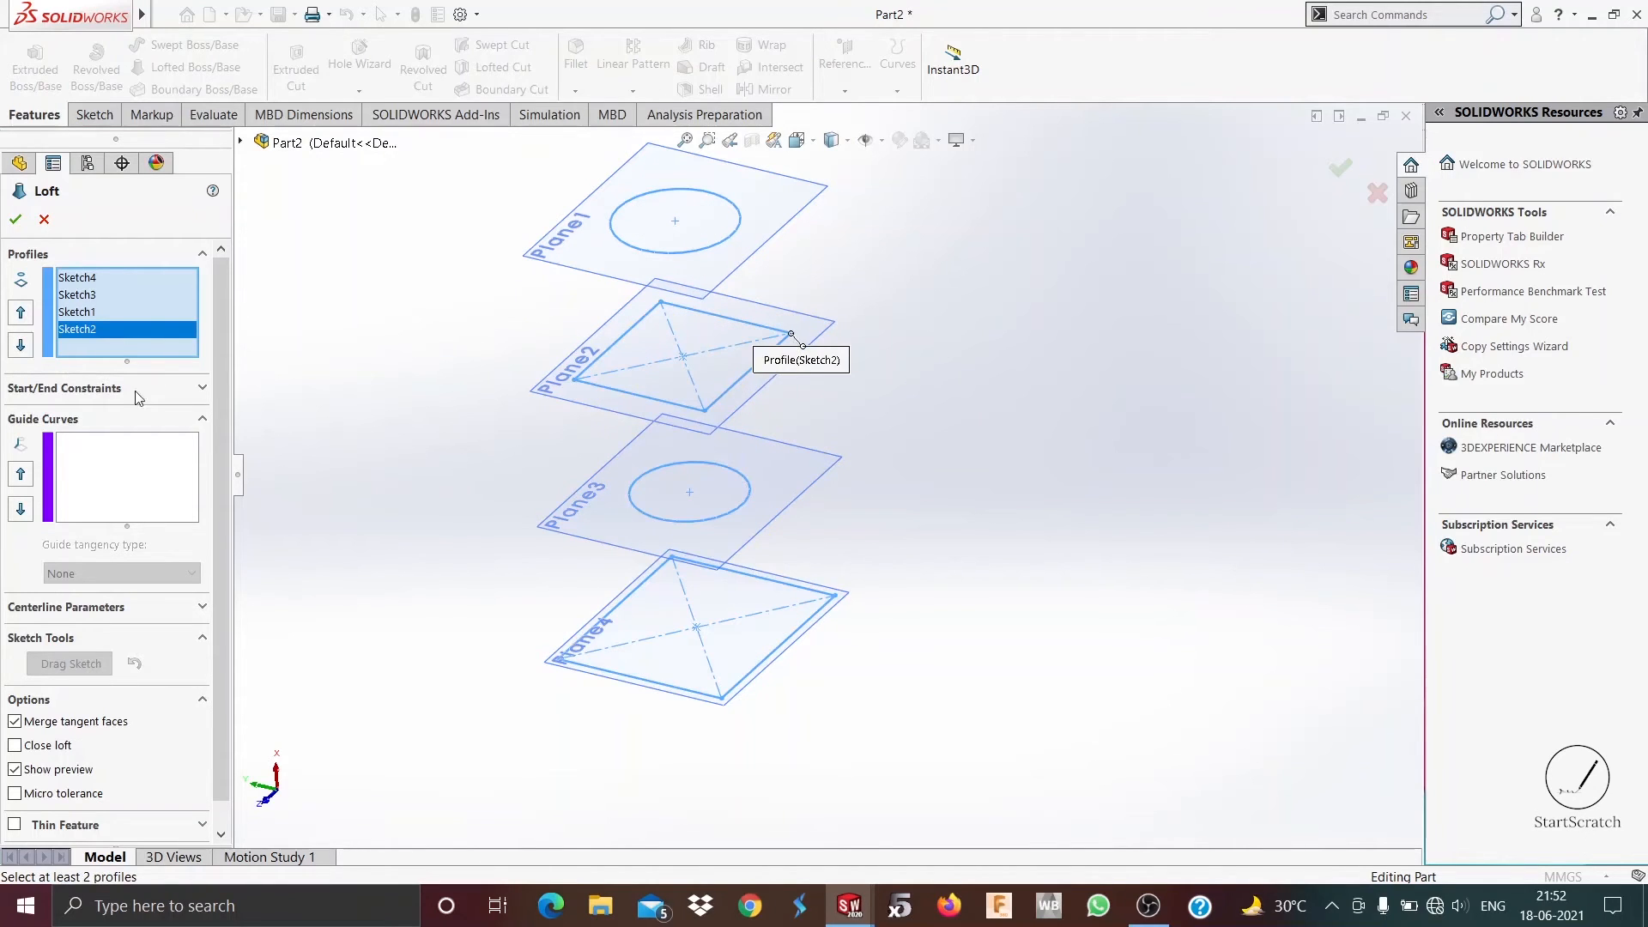
pyautogui.click(111, 312)
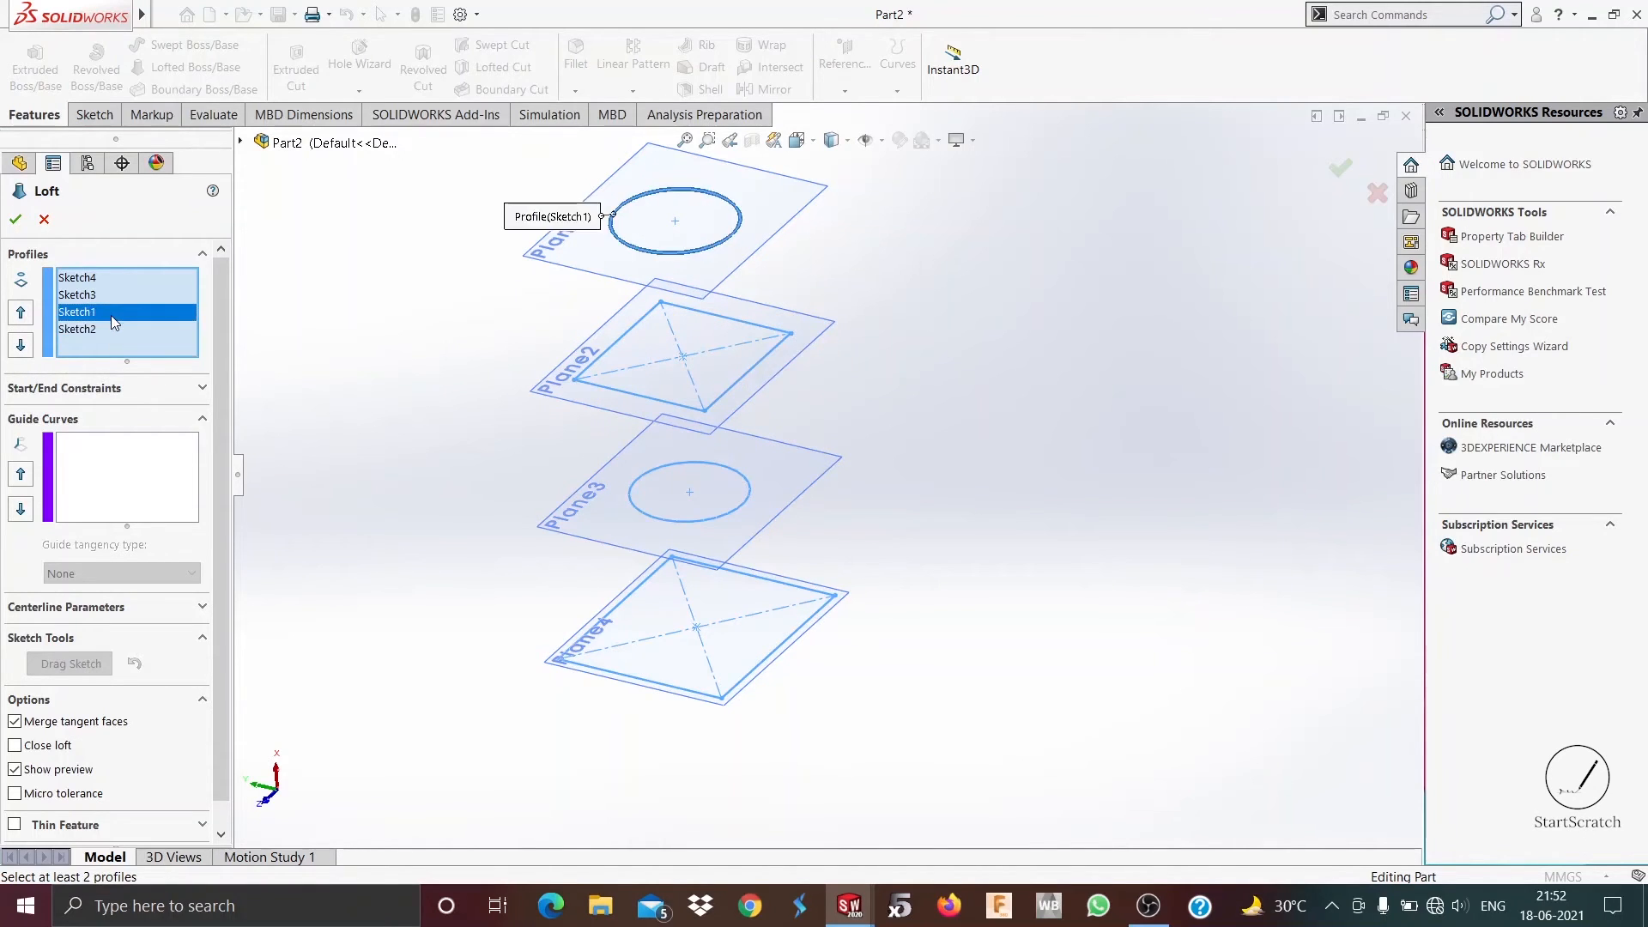
pyautogui.click(110, 294)
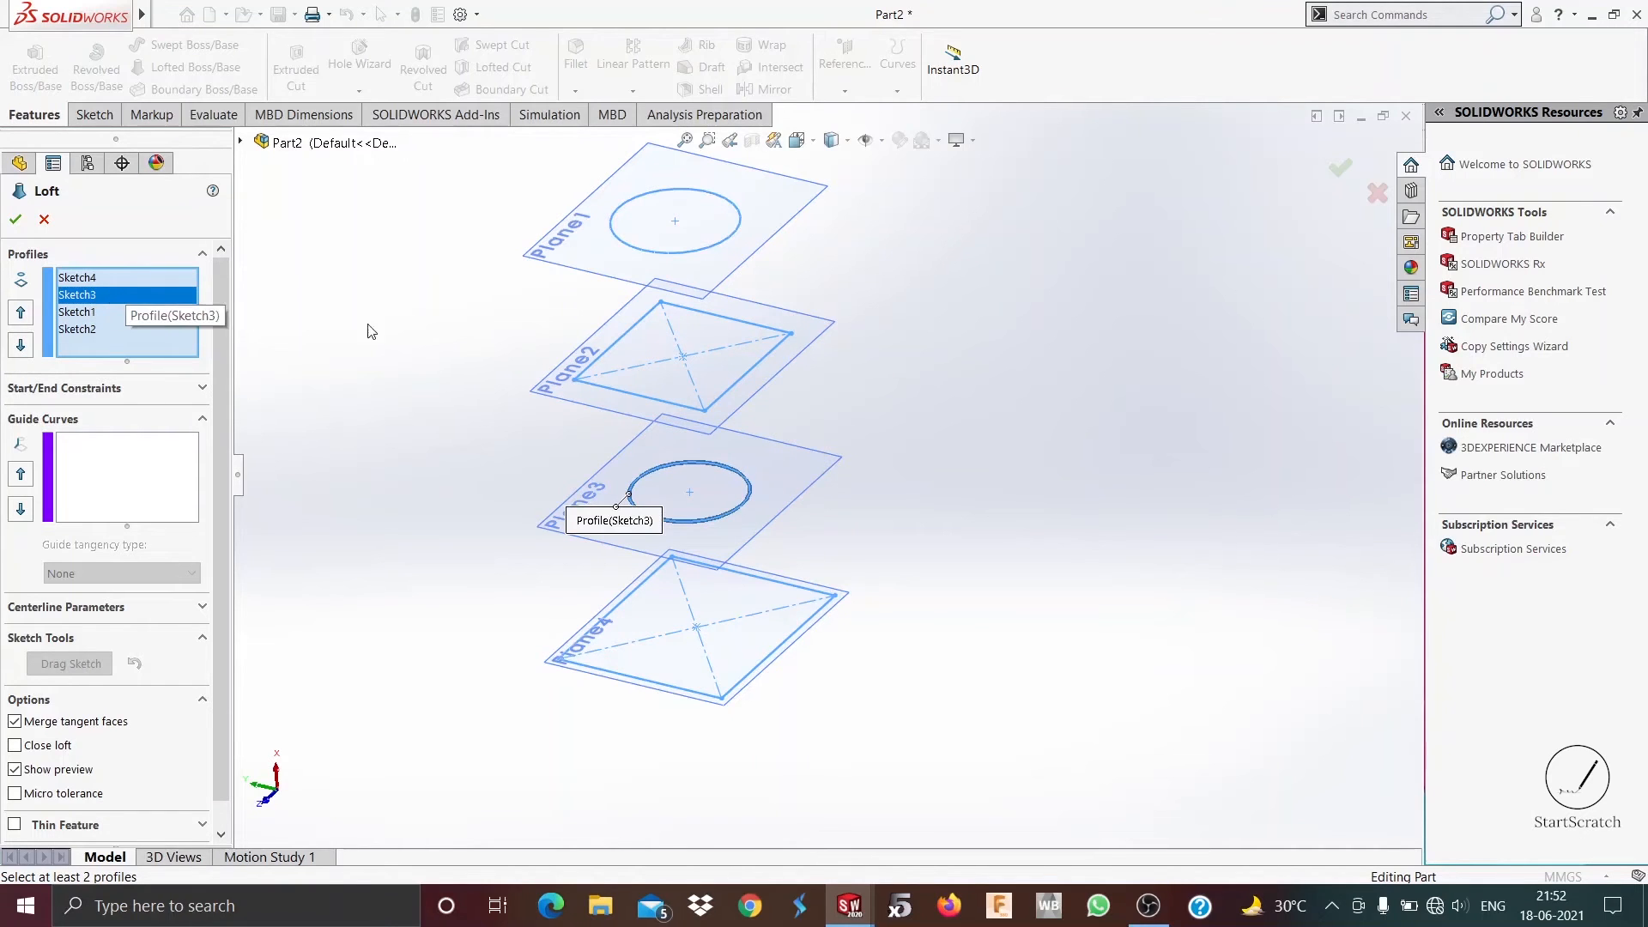
pyautogui.click(661, 304)
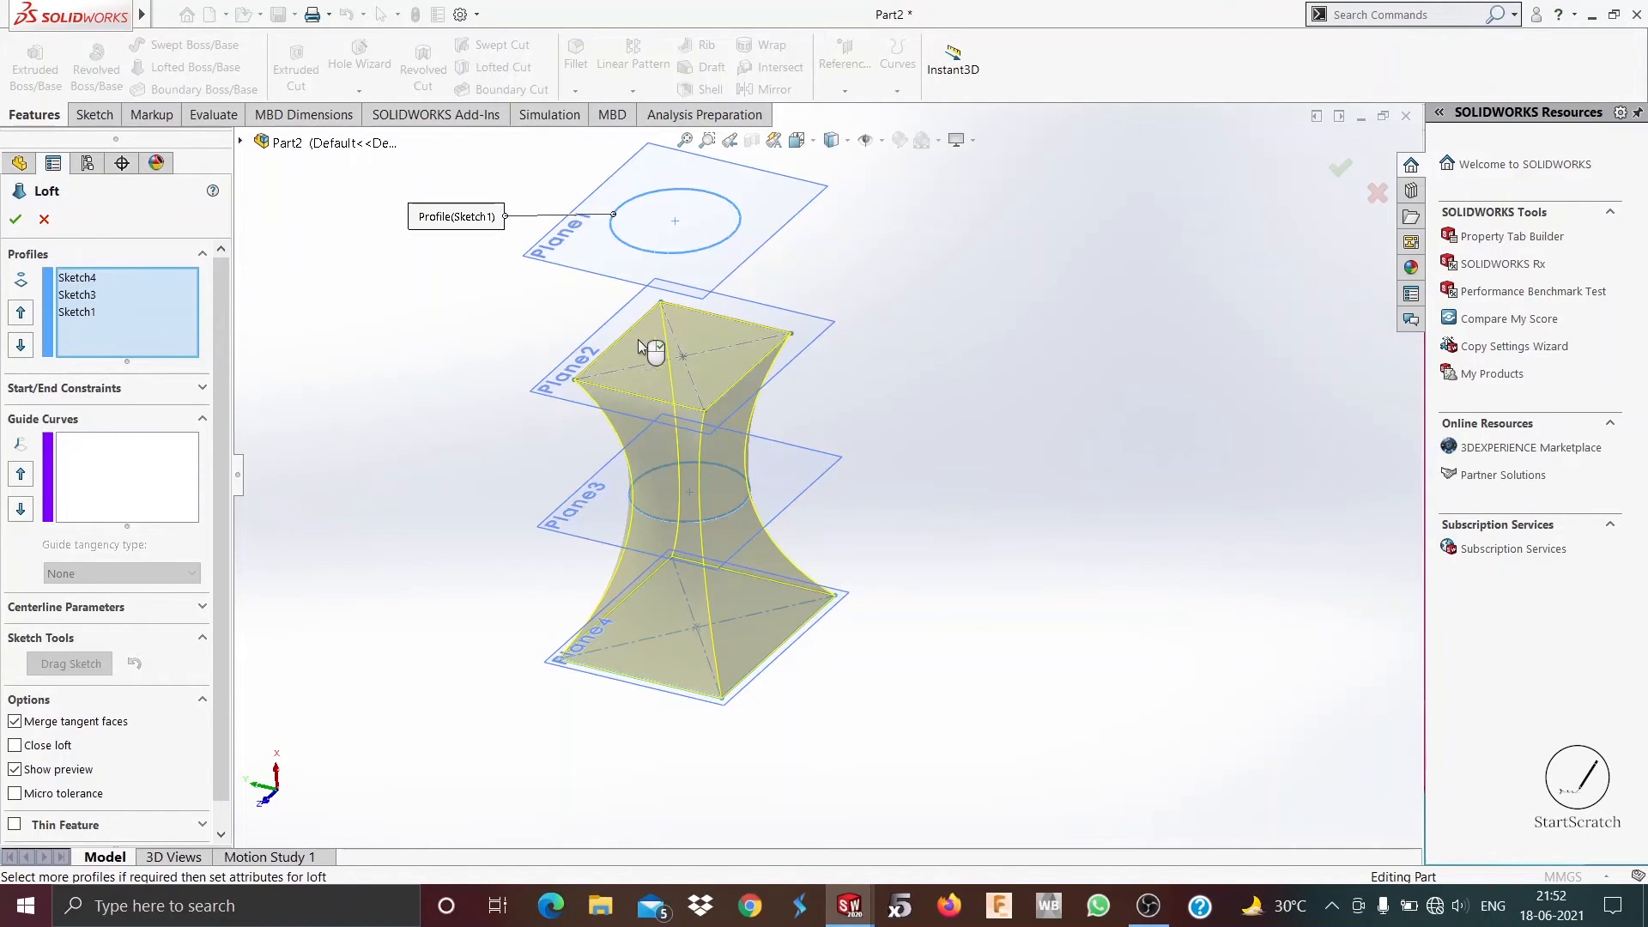
pyautogui.click(574, 379)
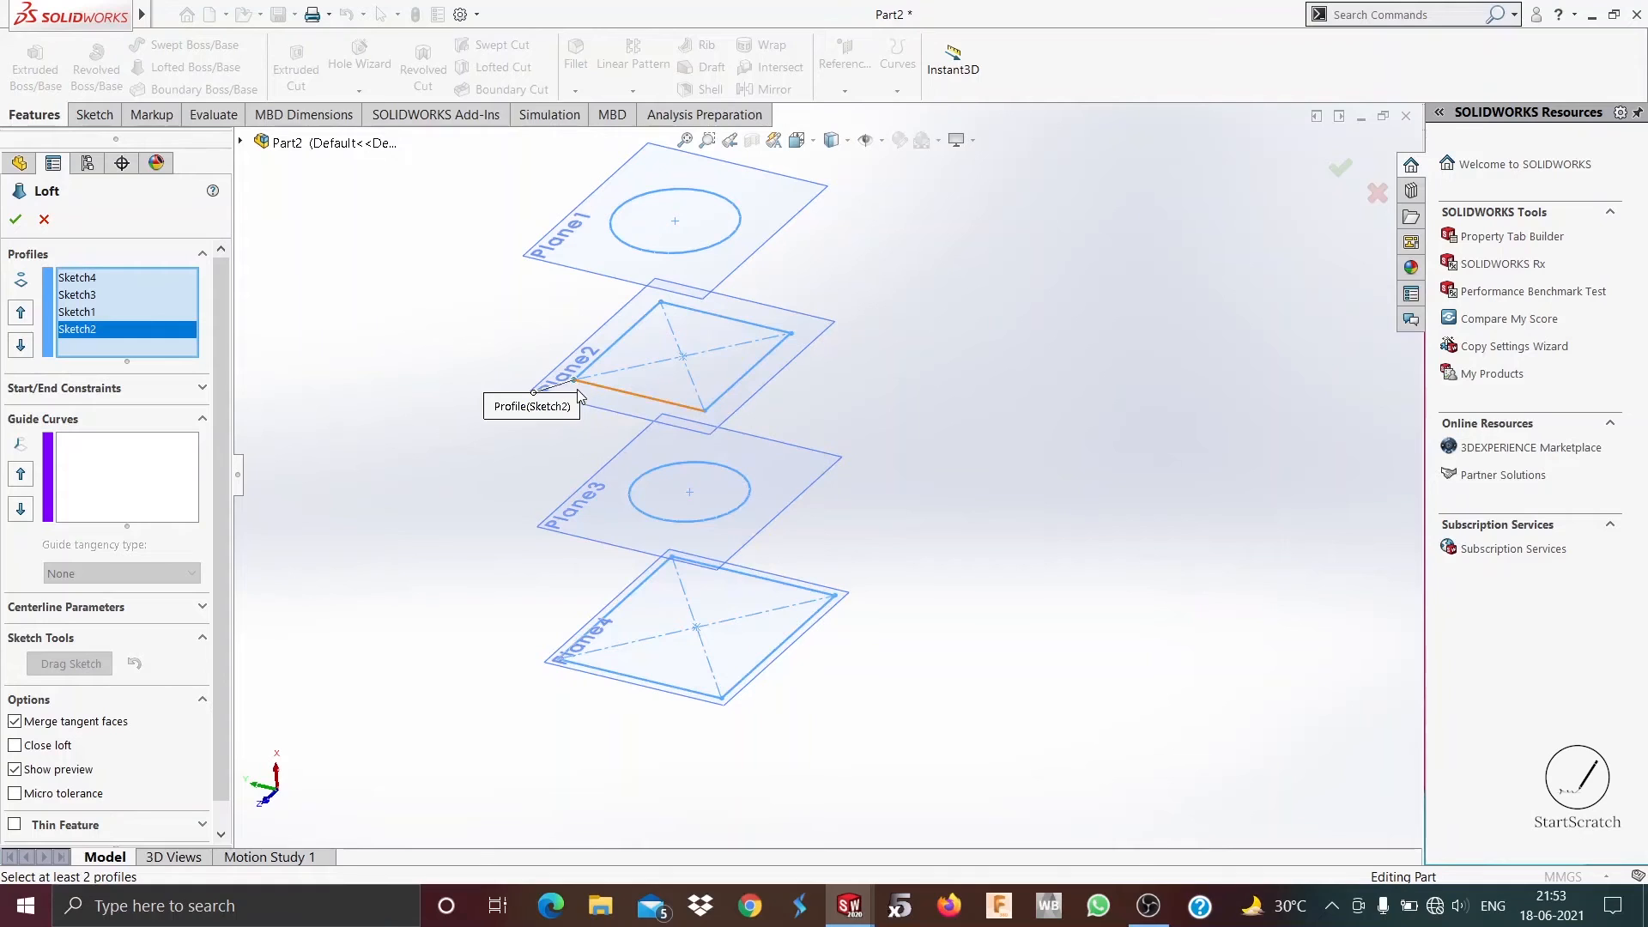
# Step: Remove Sketch1 from the loft profiles and pick the Plane1 circle again as the last profile after Sketch2
pyautogui.click(109, 312)
pyautogui.press('Delete')
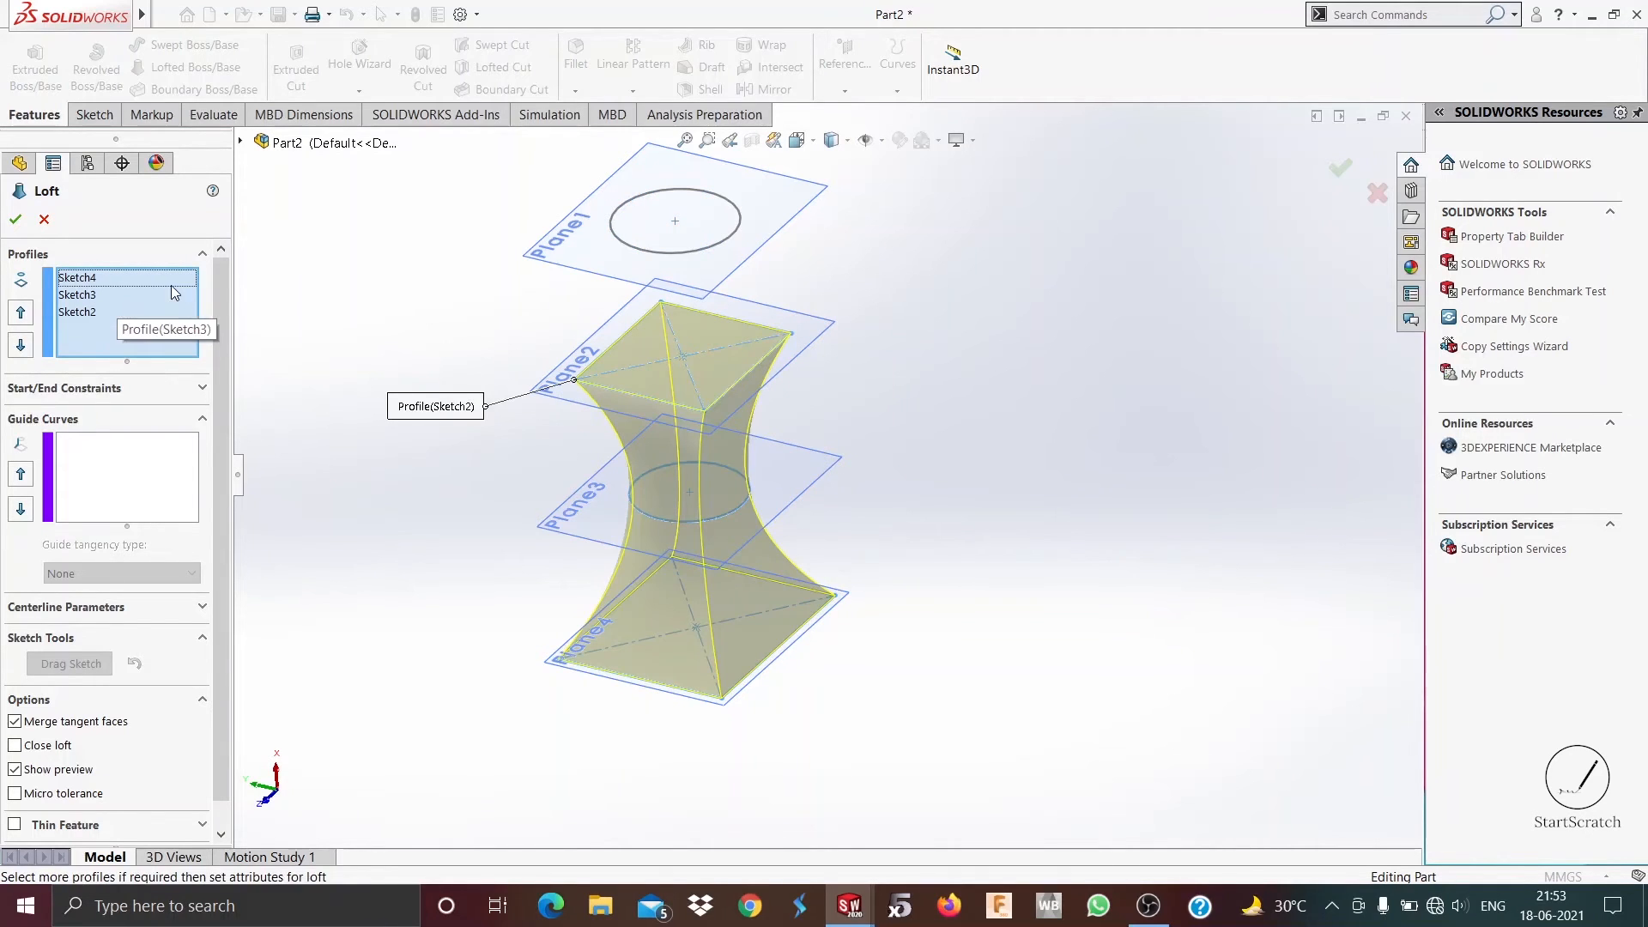
pyautogui.click(632, 248)
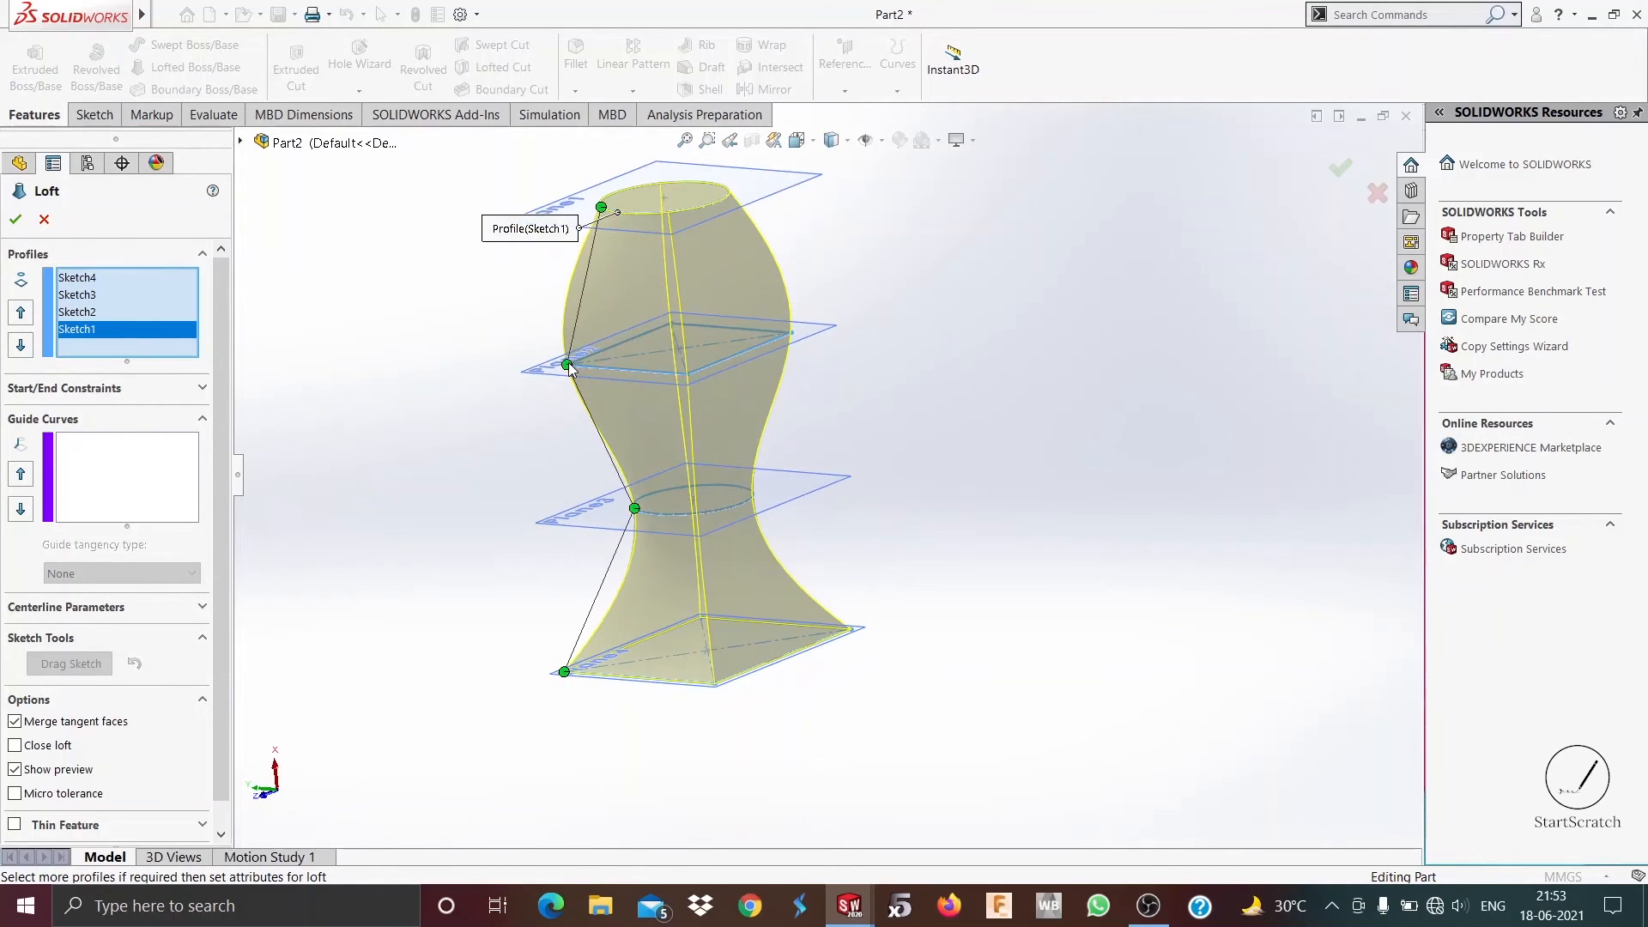
# Step: Try the loft connector at other corners of the Plane2 rectangle and return it to the corner aligned with the other profiles' connectors
pyautogui.moveTo(568, 364); pyautogui.dragTo(790, 336)
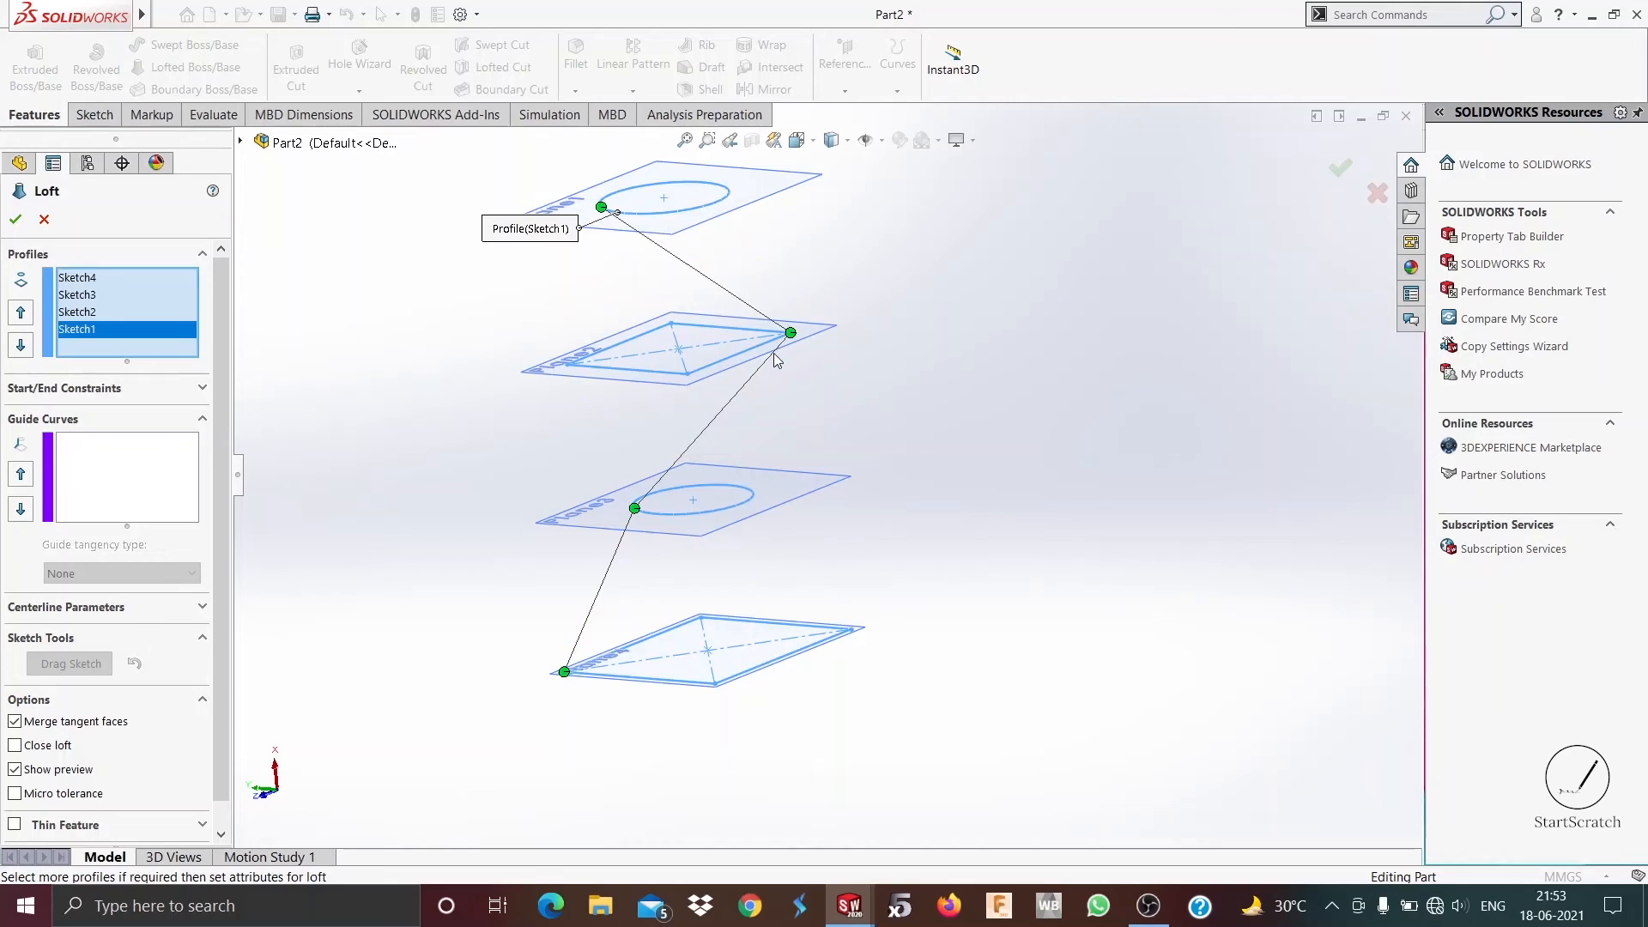
pyautogui.moveTo(788, 321); pyautogui.dragTo(767, 330)
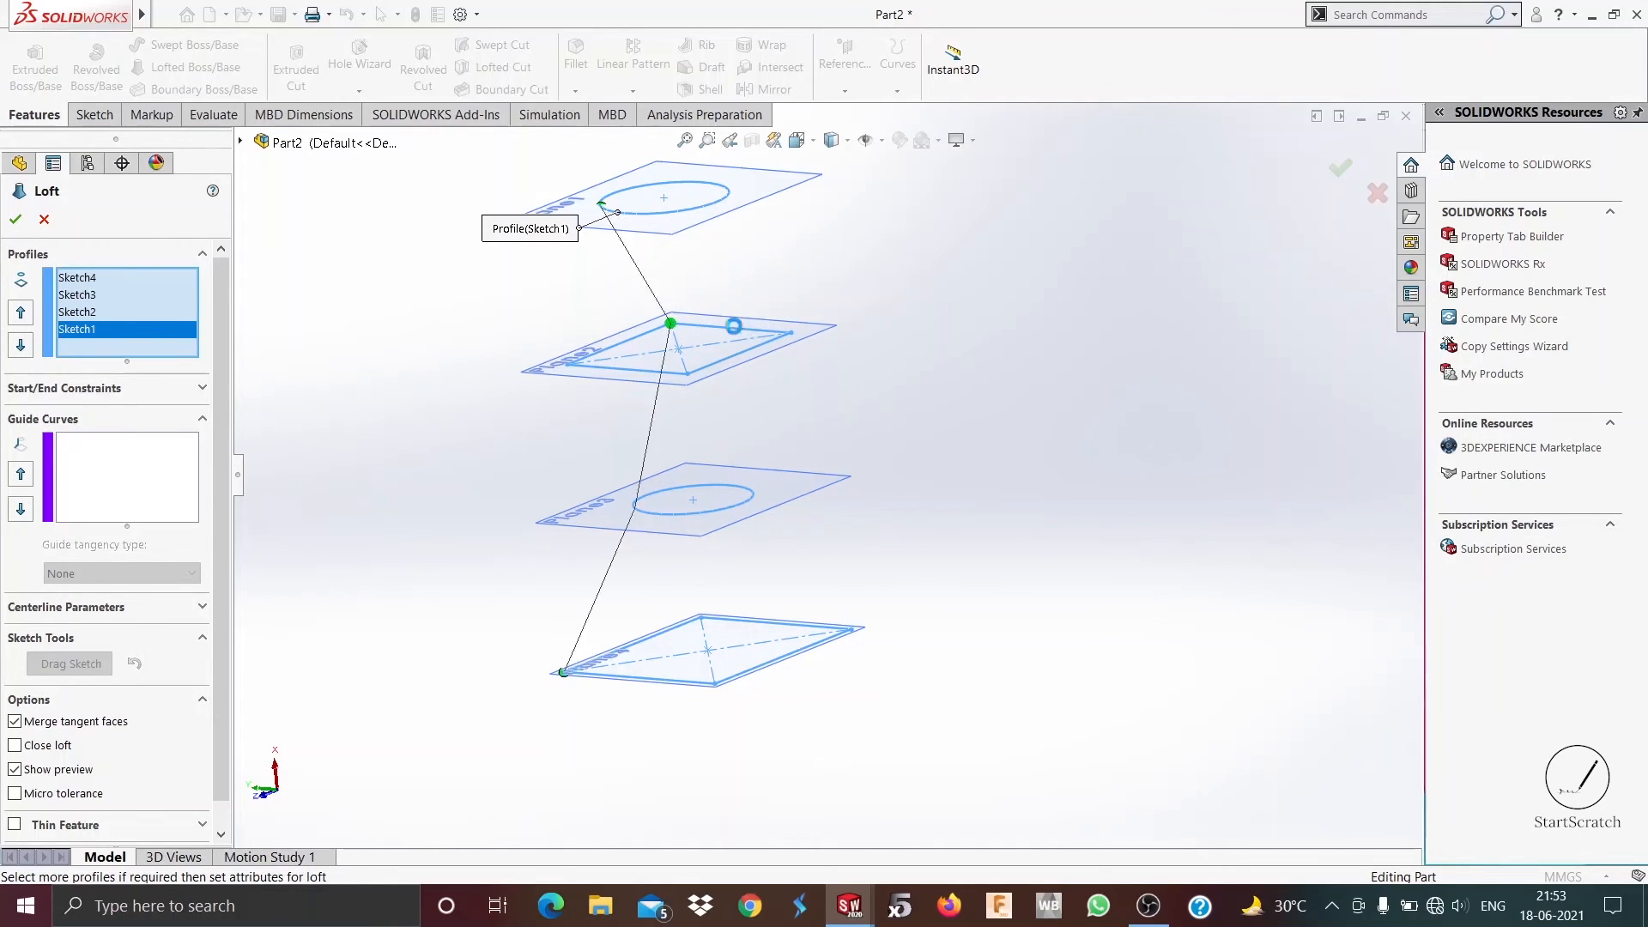
pyautogui.moveTo(938, 445); pyautogui.dragTo(518, 736, button='middle')
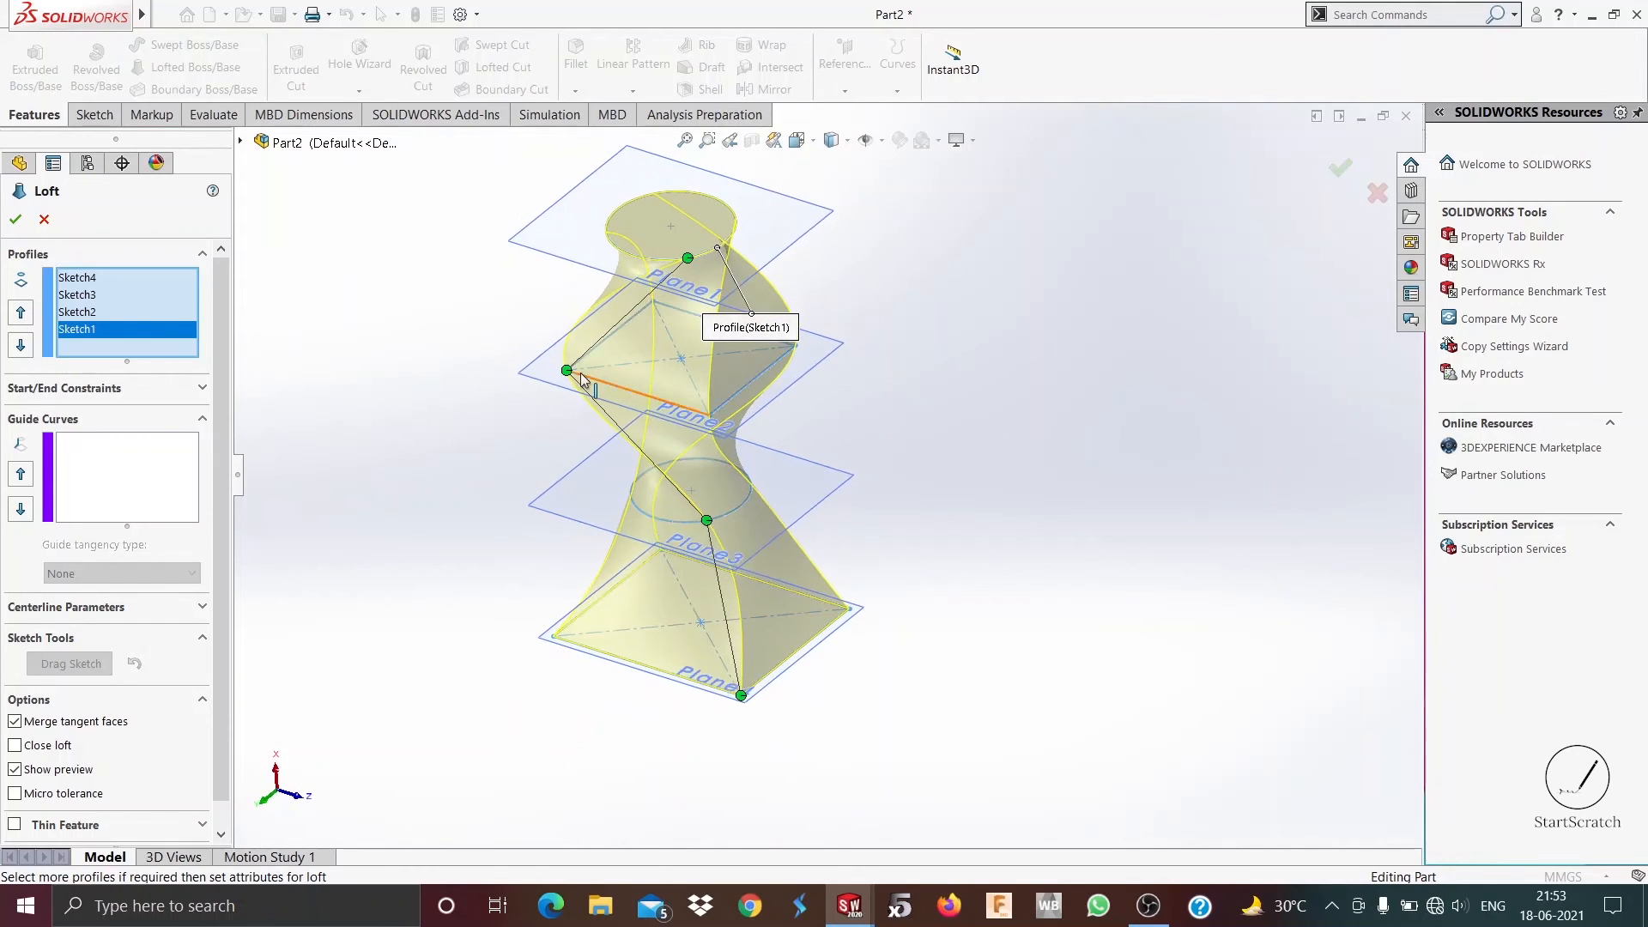
pyautogui.moveTo(566, 372); pyautogui.dragTo(612, 381)
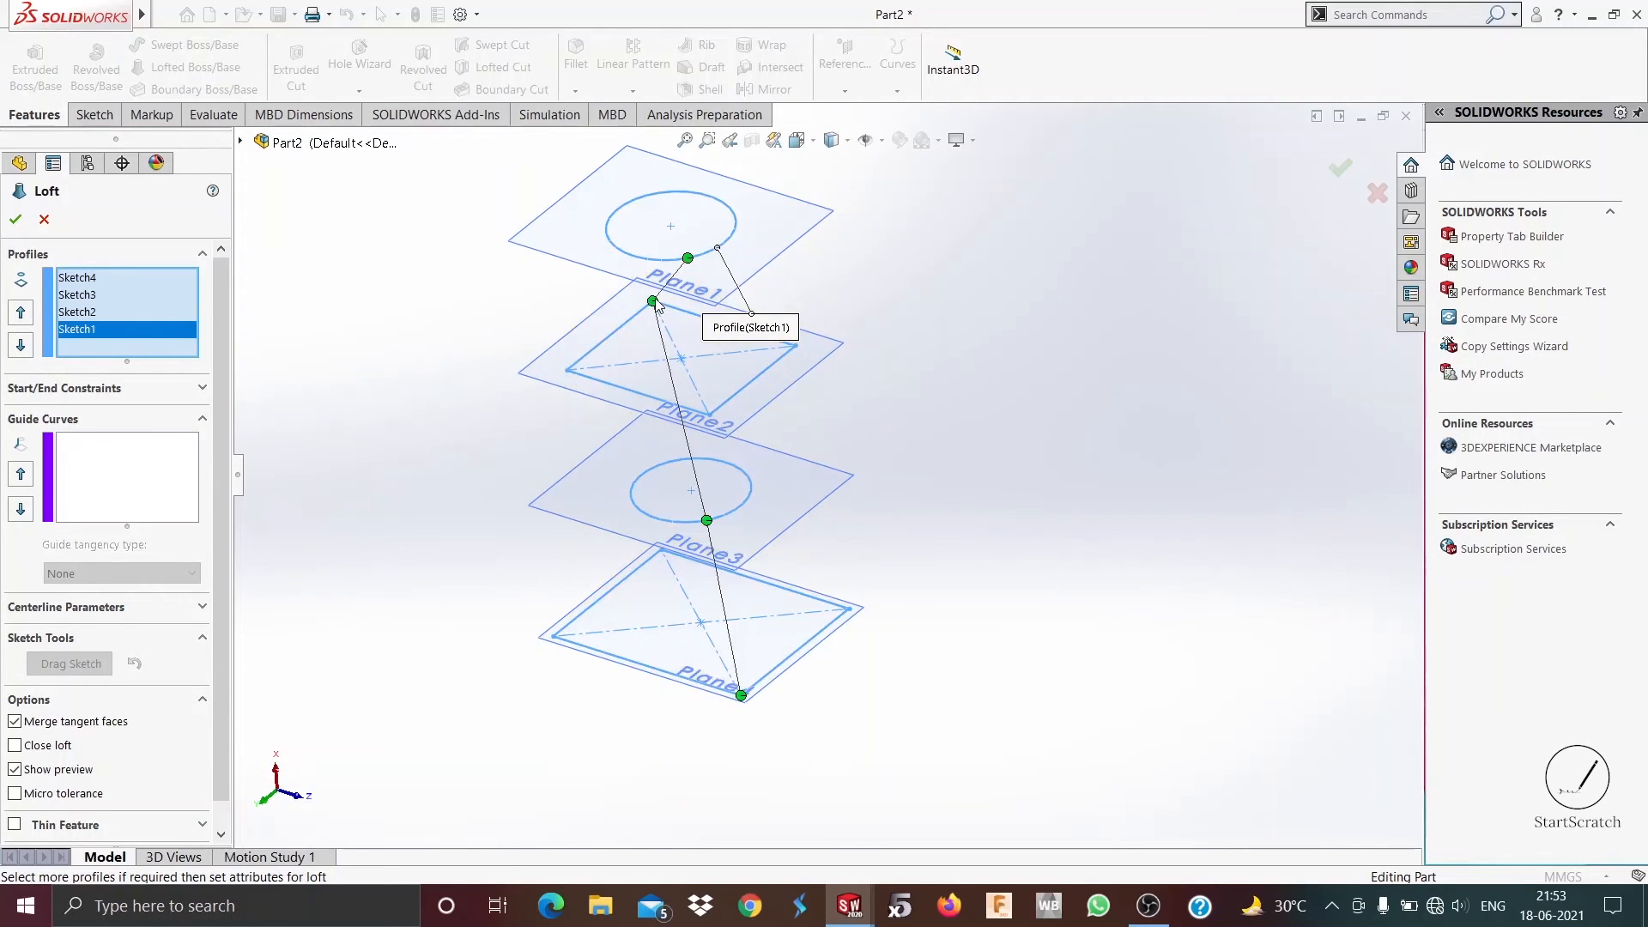
pyautogui.moveTo(653, 301); pyautogui.dragTo(711, 415)
pyautogui.moveTo(1018, 448); pyautogui.dragTo(738, 575, button='middle')
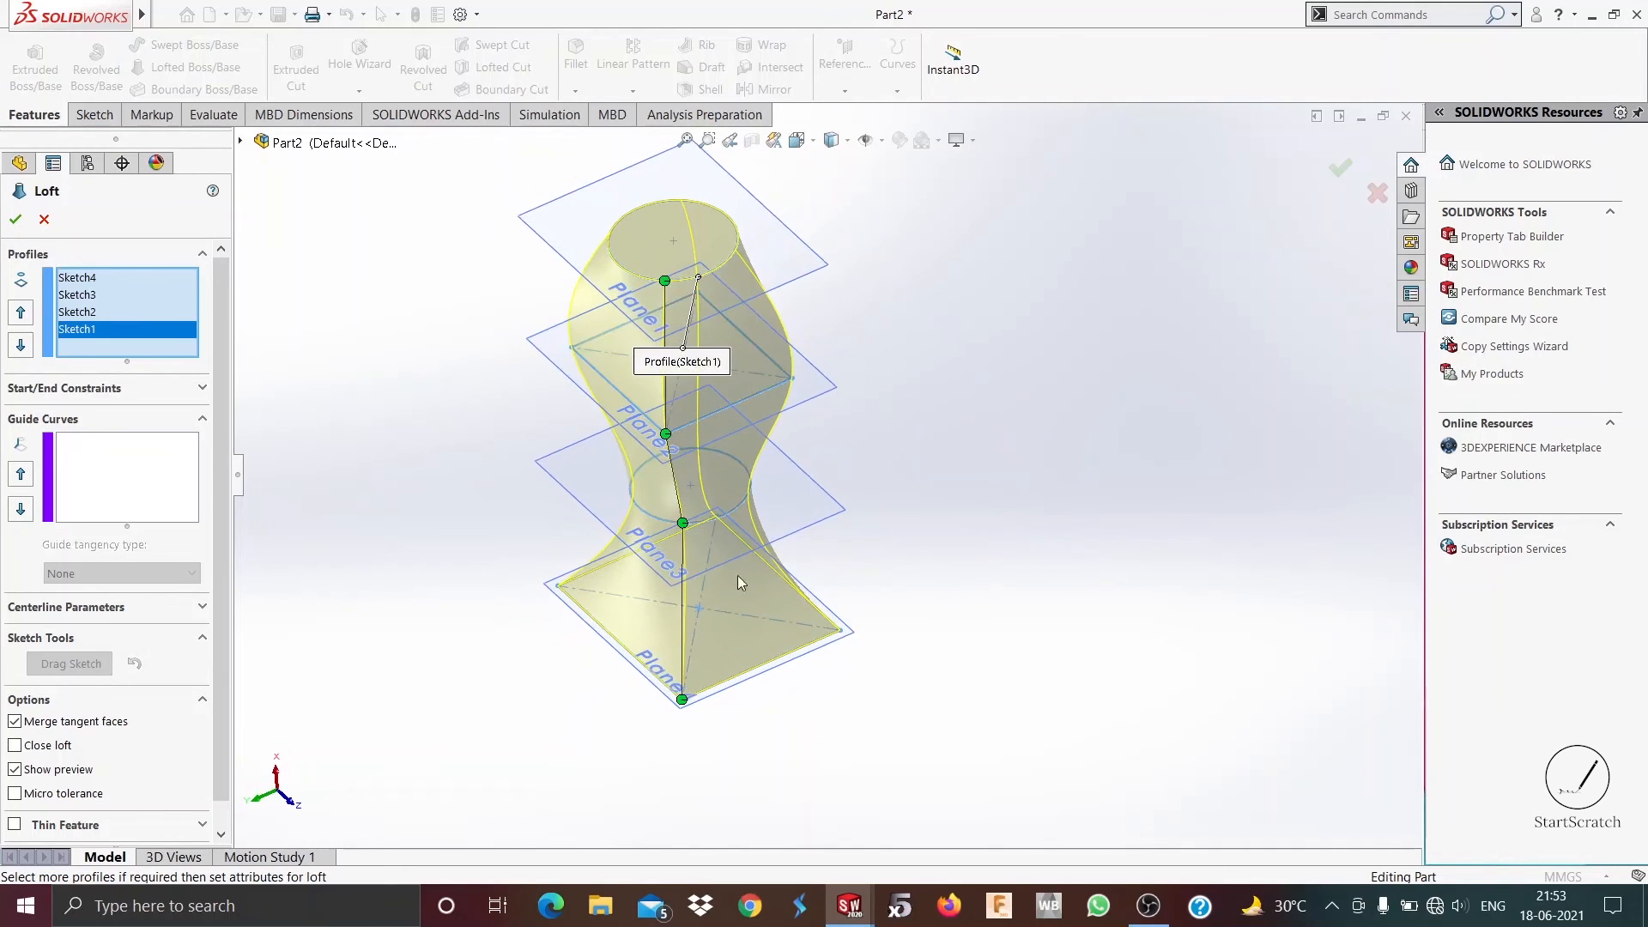
# Step: Make the loft a one-direction thin feature with a 10 mm wall thickness and create it
pyautogui.scroll(-1, 200, 701)
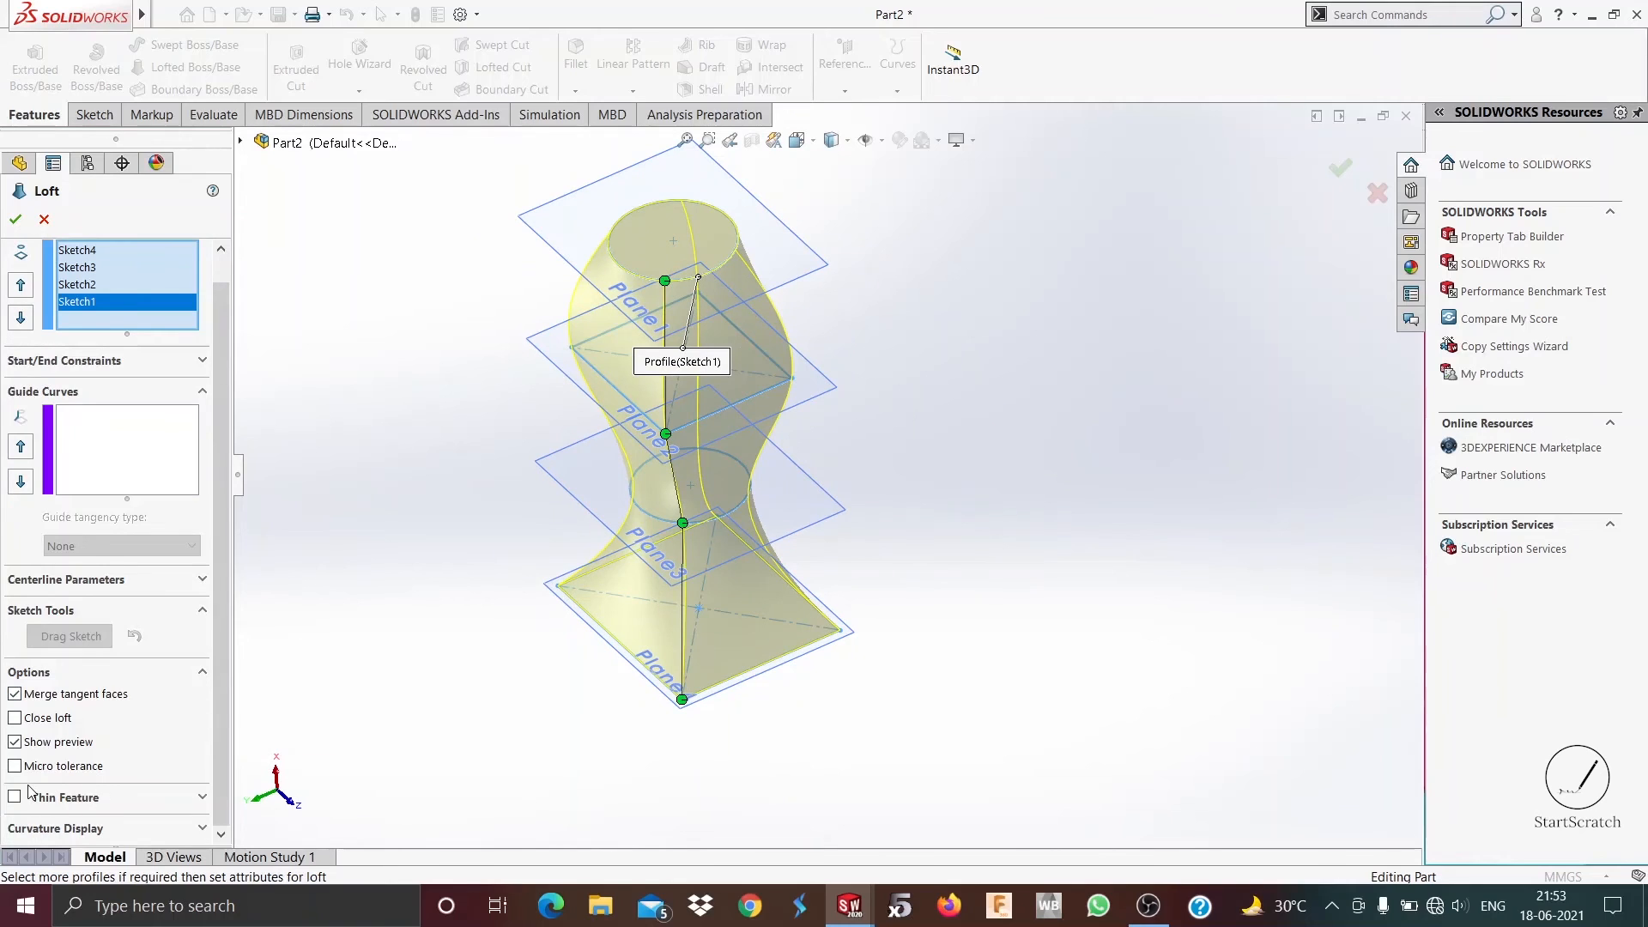
pyautogui.click(97, 797)
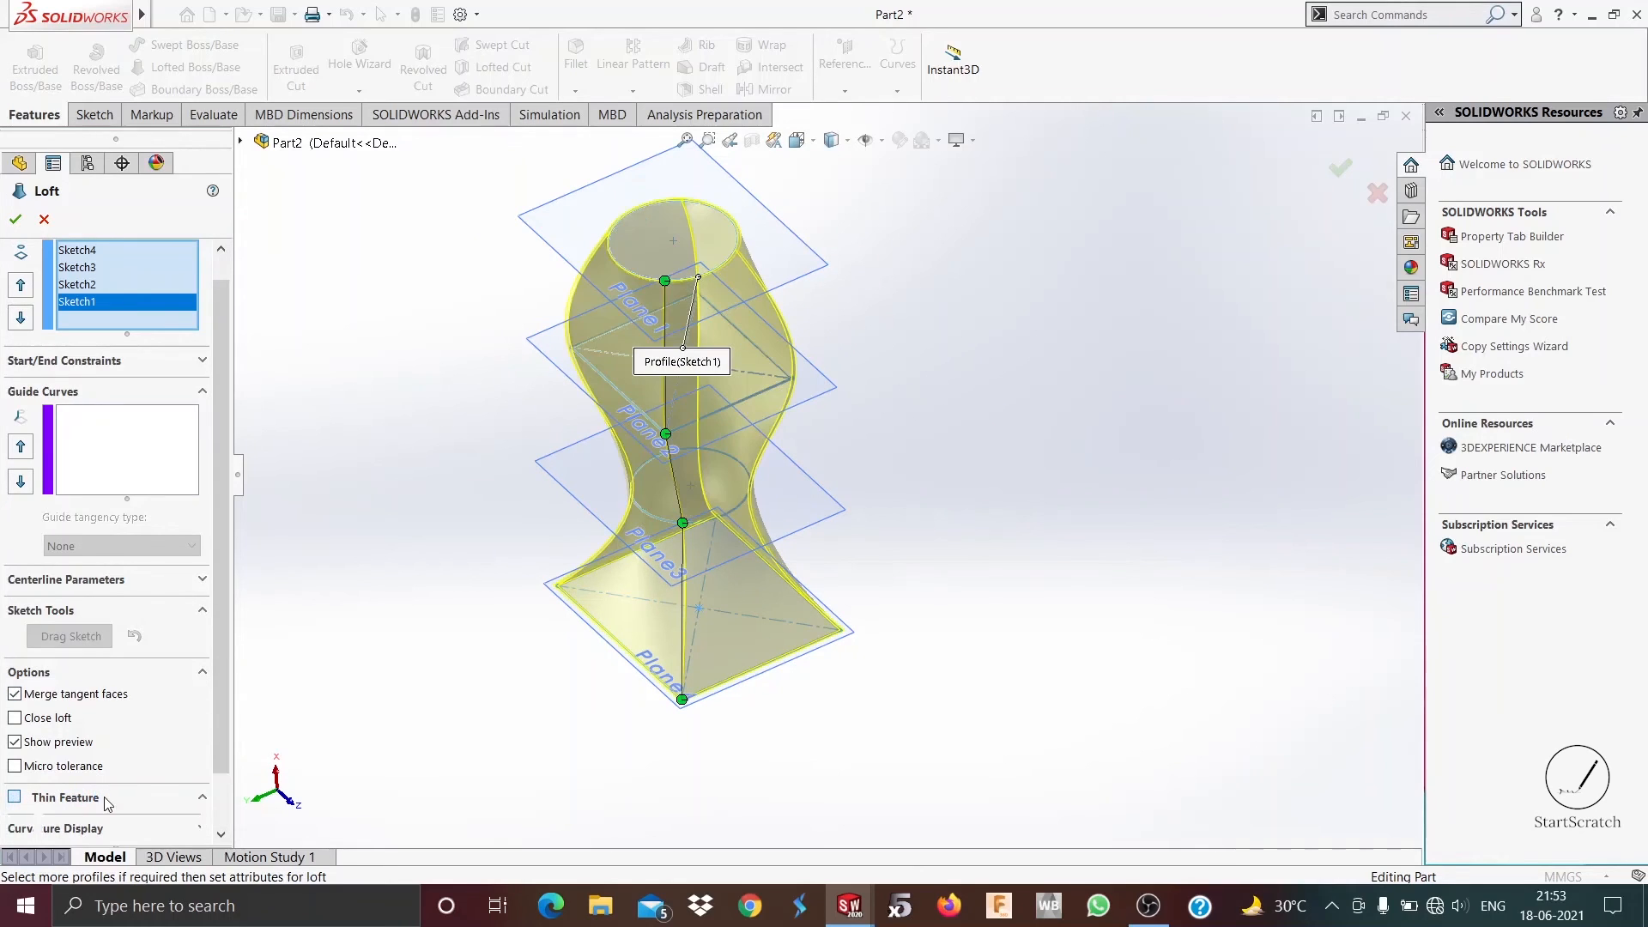
pyautogui.scroll(-2, 152, 786)
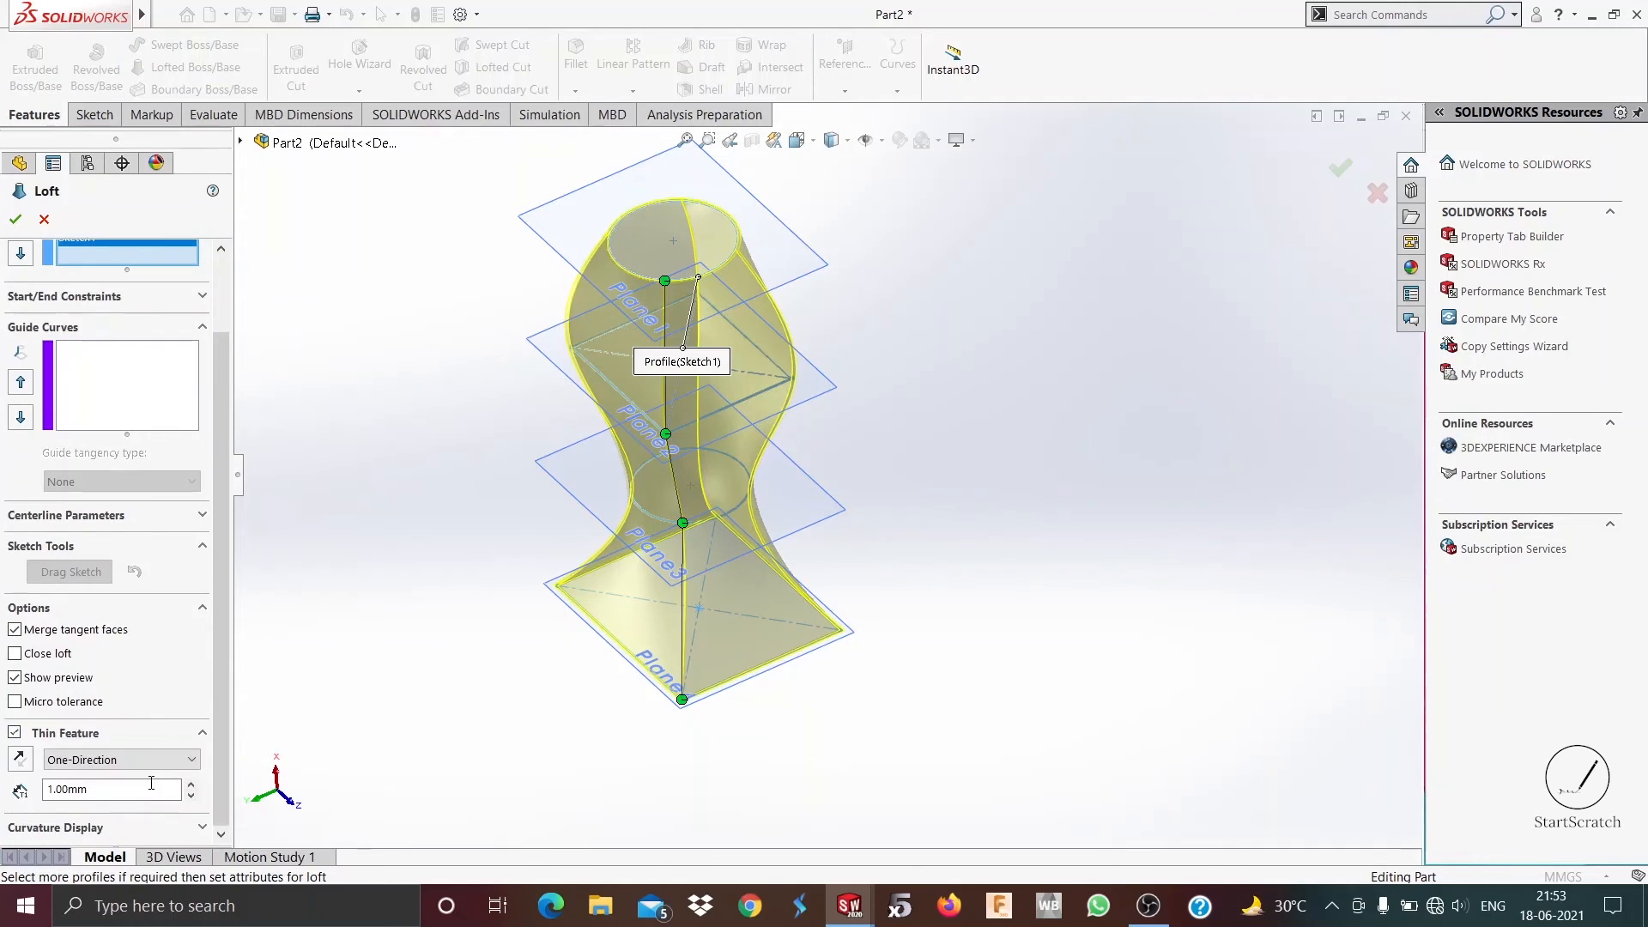
pyautogui.click(151, 783)
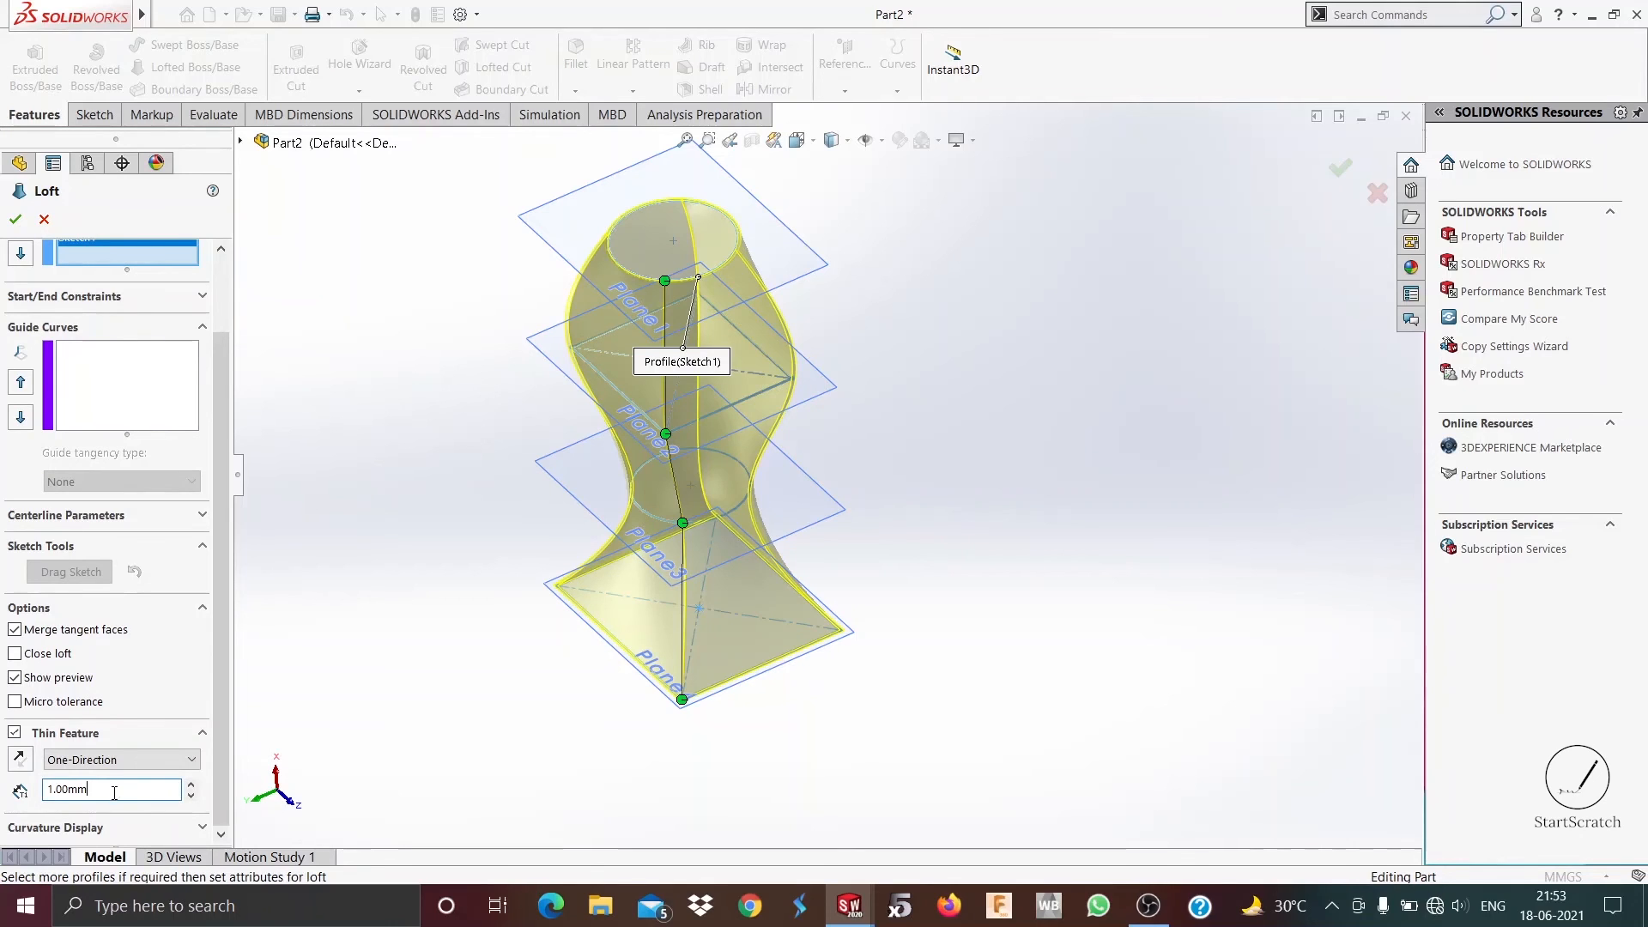
pyautogui.doubleClick(115, 790)
pyautogui.write('10')
pyautogui.click(15, 219)
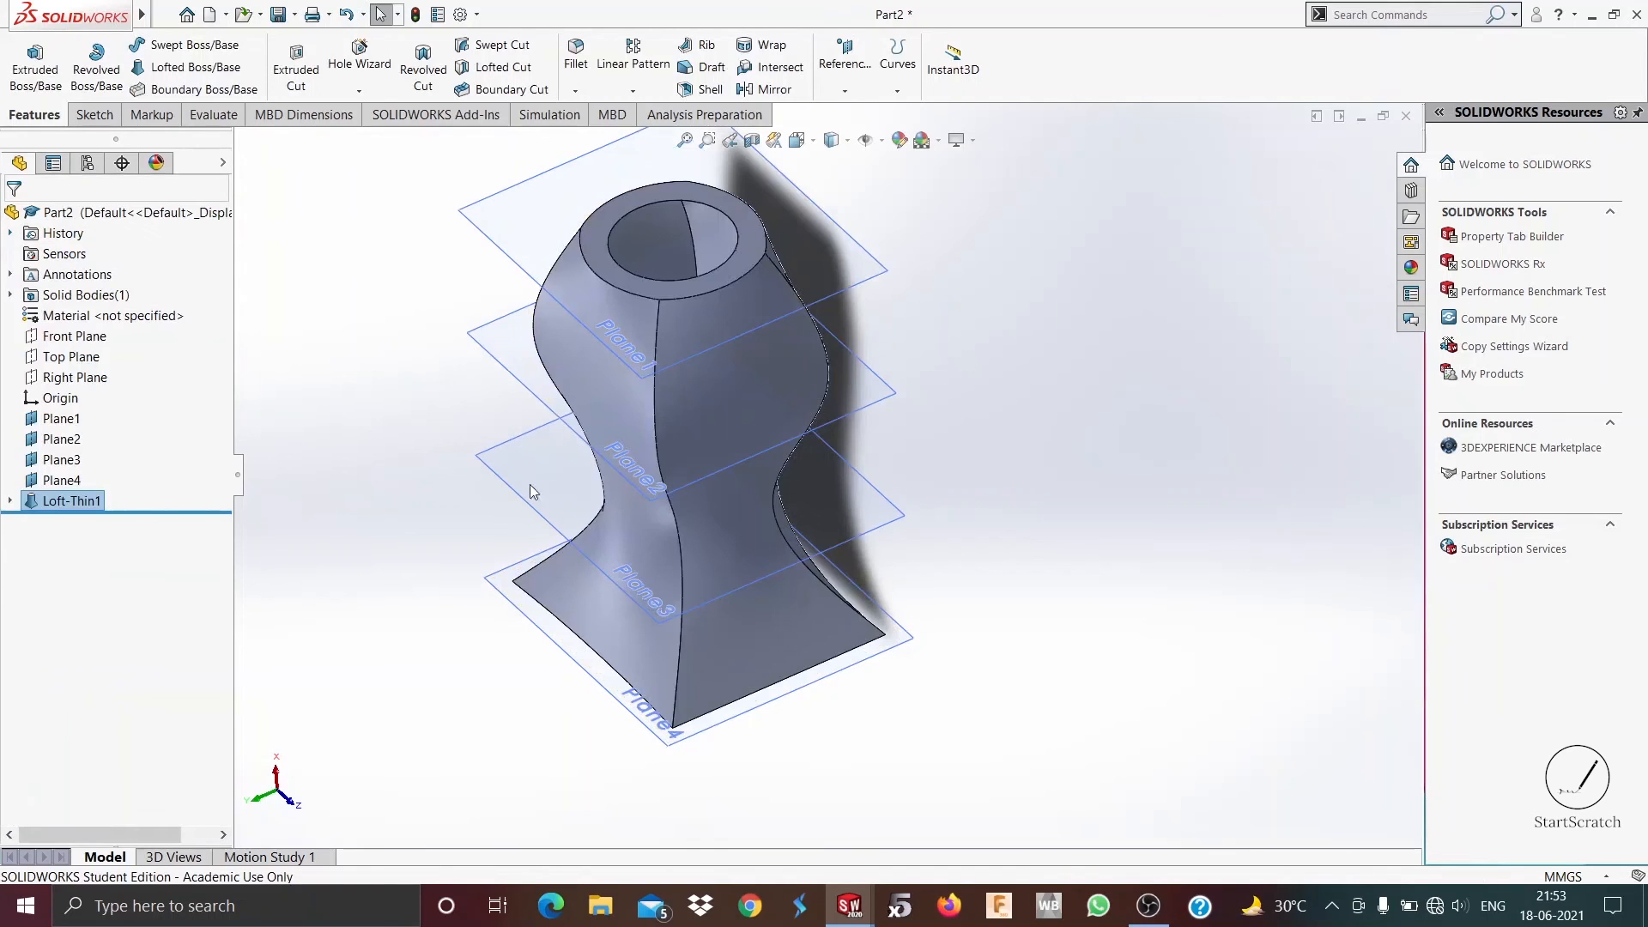
pyautogui.moveTo(1000, 669); pyautogui.dragTo(1041, 797, button='middle')
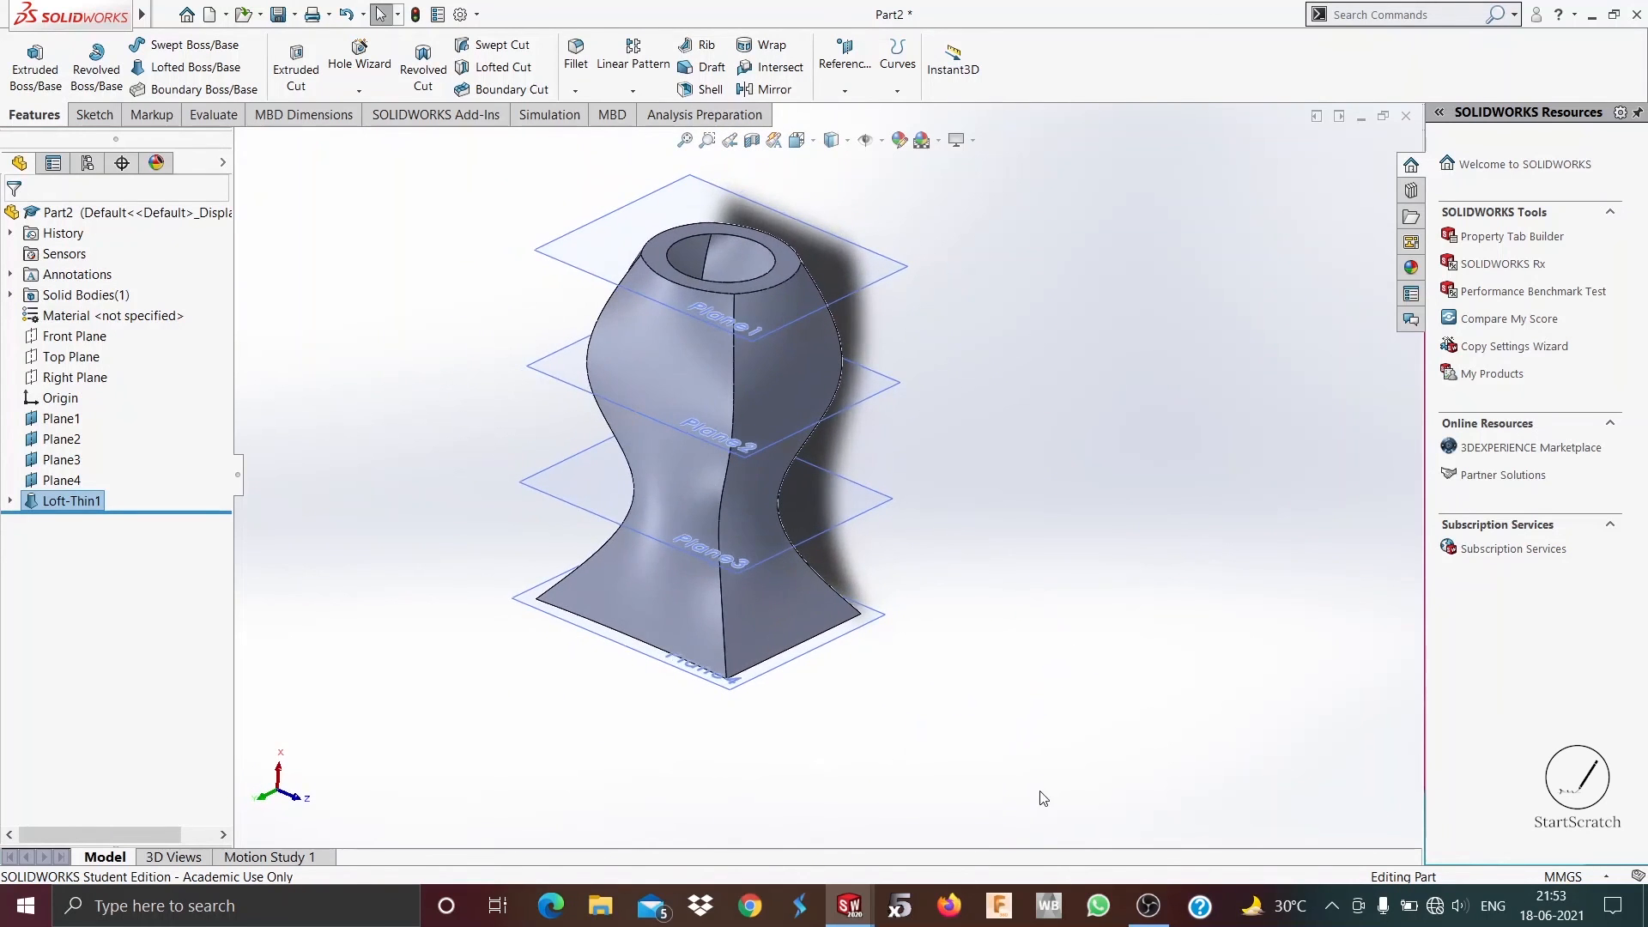